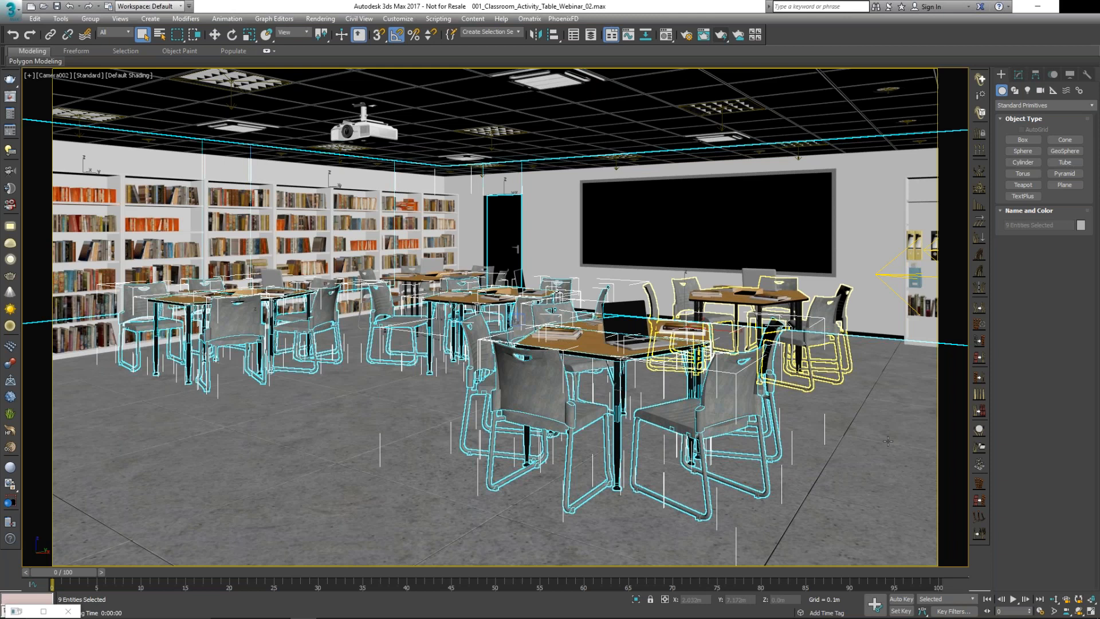
- Add the table and chairs below the blackboard to the selection and name its FBX export ClassroomFull_b in the ExportedModels folder
{"action": "left_click", "coordinate": [837, 361], "text": "ctrl"}
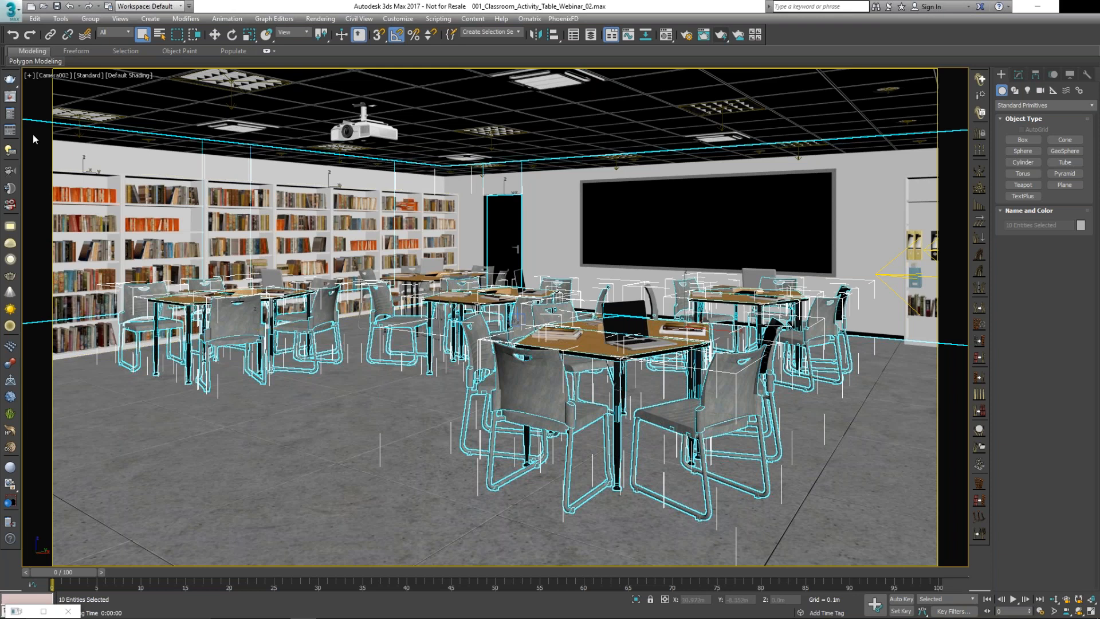
{"action": "key", "text": "alt+f"}
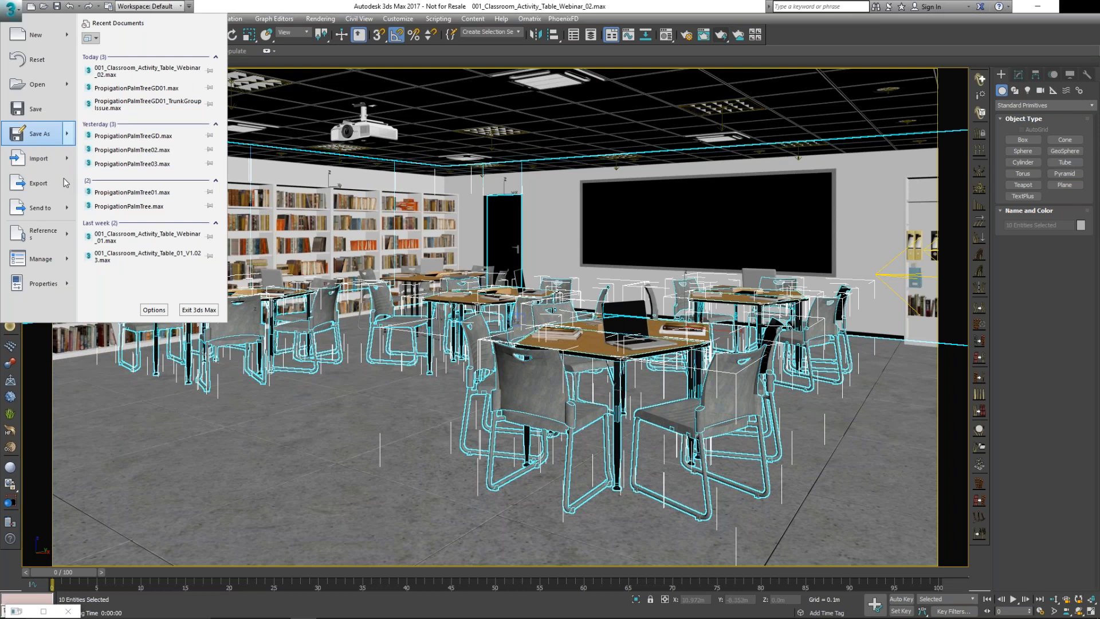
{"action": "left_click", "coordinate": [64, 177]}
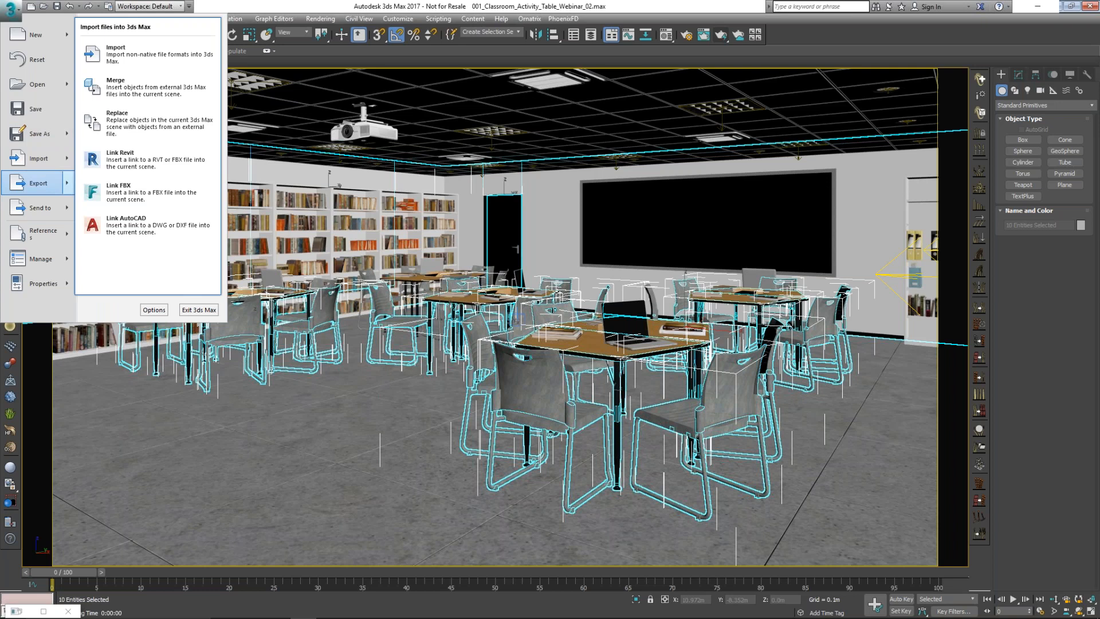
{"action": "mouse_move", "coordinate": [39, 183]}
{"action": "left_click", "coordinate": [147, 91]}
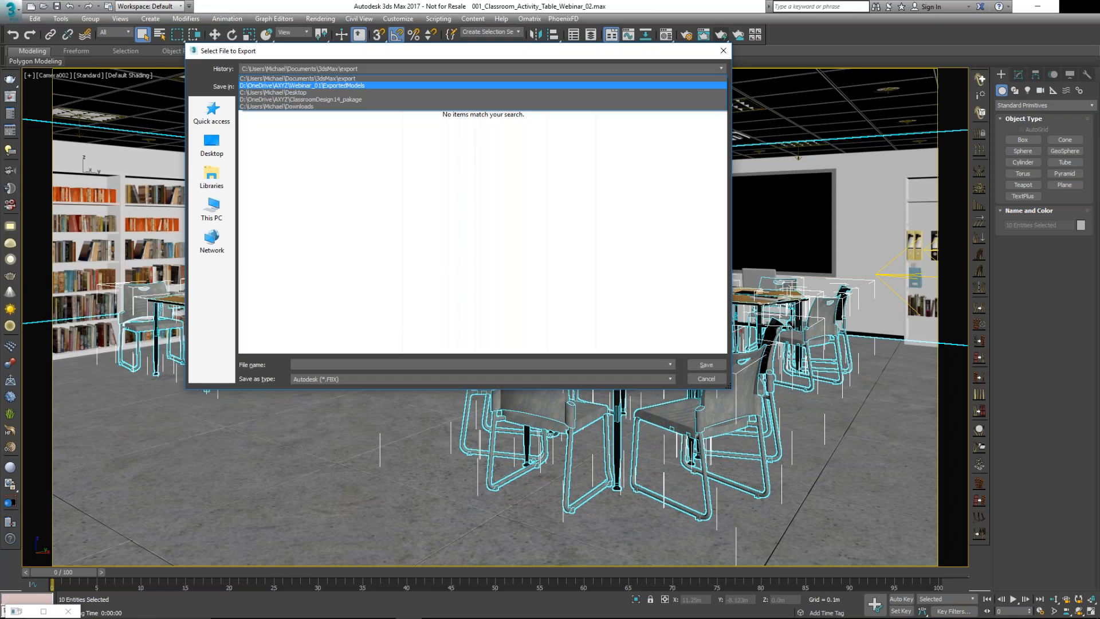
{"action": "left_click", "coordinate": [321, 85]}
{"action": "left_click", "coordinate": [281, 114]}
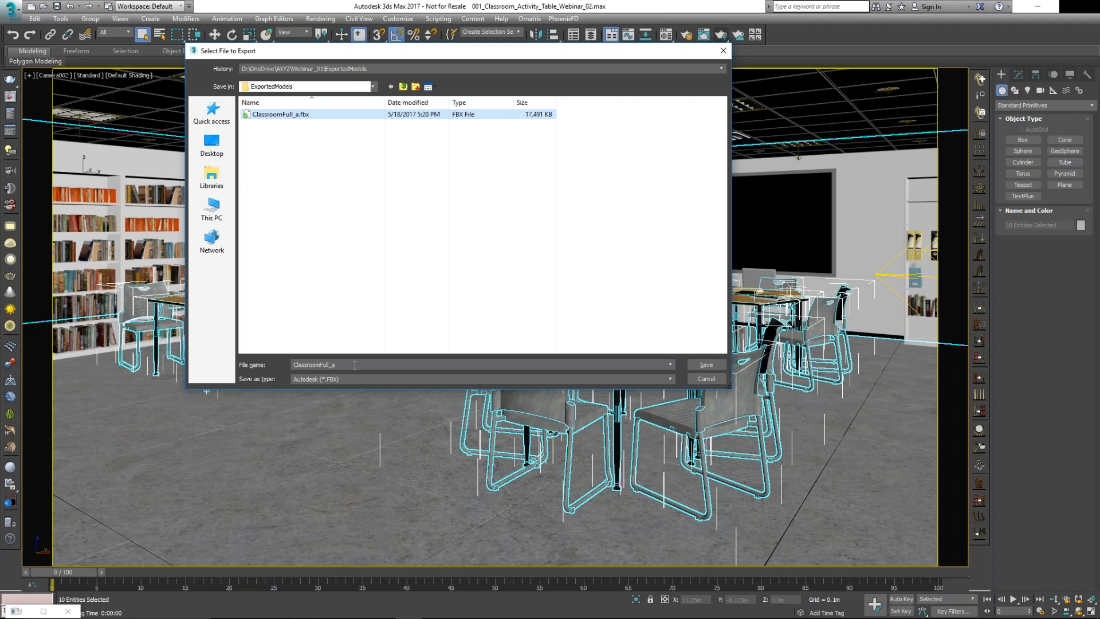
{"action": "left_click", "coordinate": [354, 365]}
{"action": "key", "text": "BackSpace"}
{"action": "type", "text": "b"}
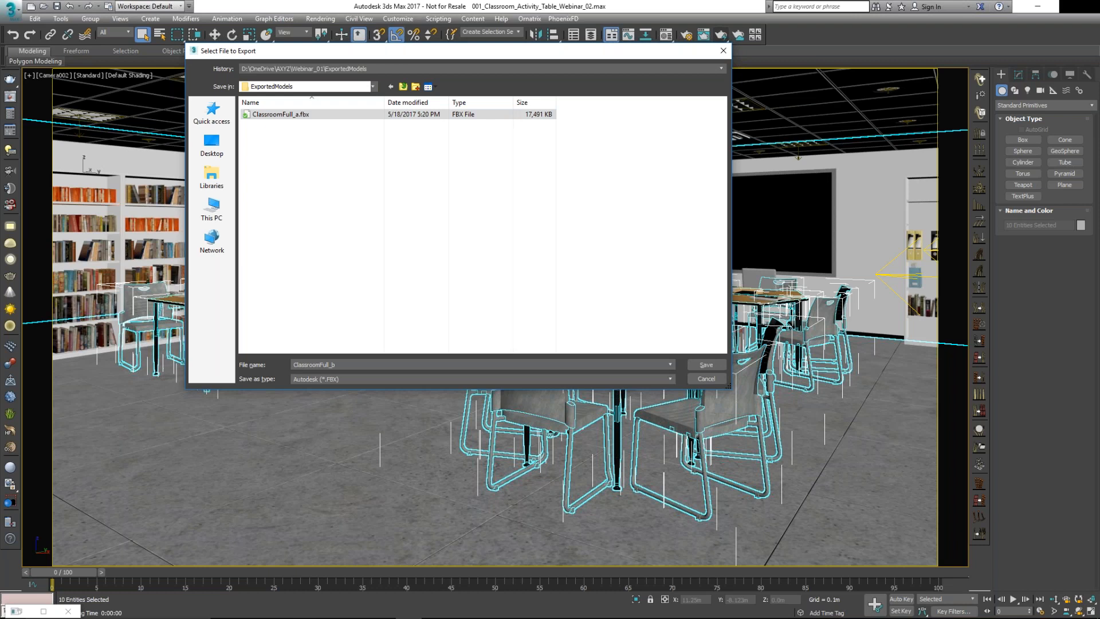
{"action": "key", "text": "Return"}
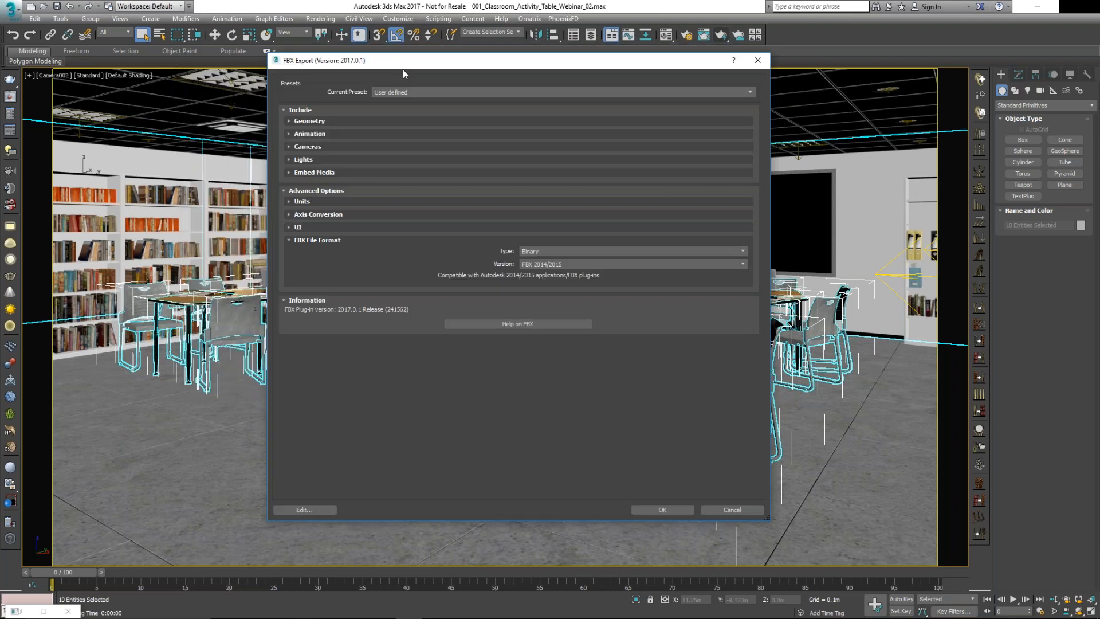
- Keep the FBX file version at FBX 2014/2015 in the advanced export options and close the export settings
{"action": "left_click_drag", "start_coordinate": [403, 64], "coordinate": [425, 62]}
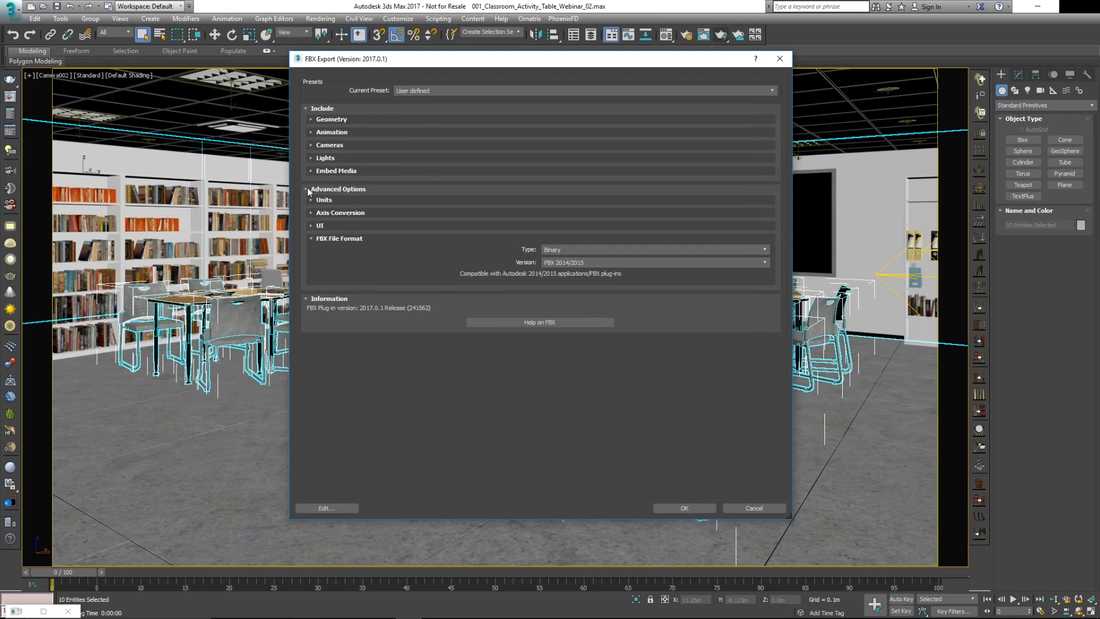
{"action": "left_click", "coordinate": [307, 187]}
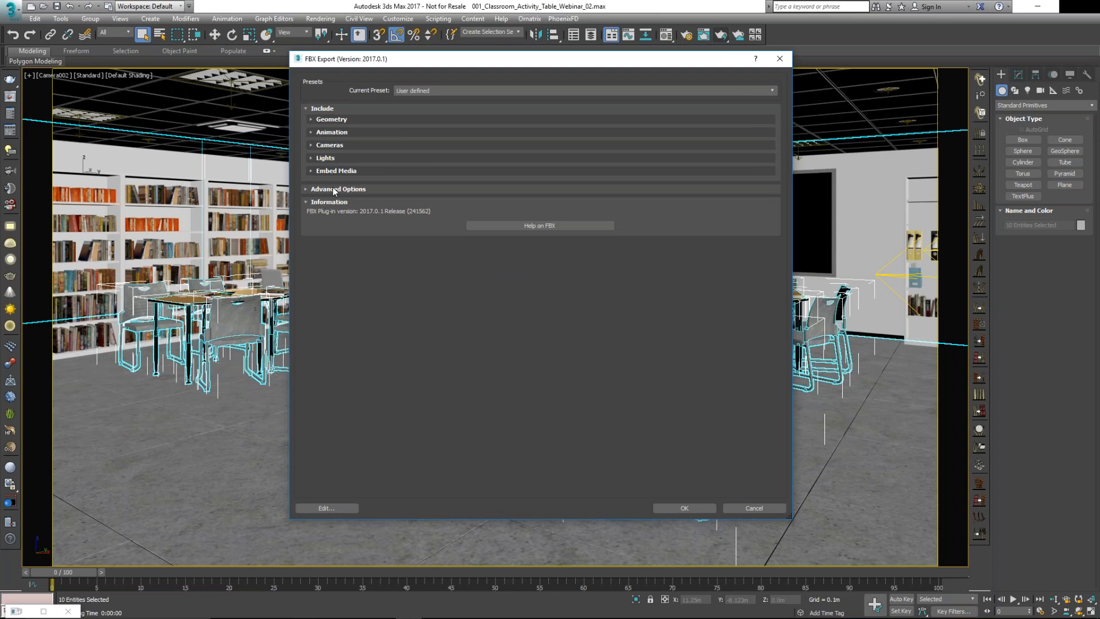
{"action": "left_click", "coordinate": [333, 189]}
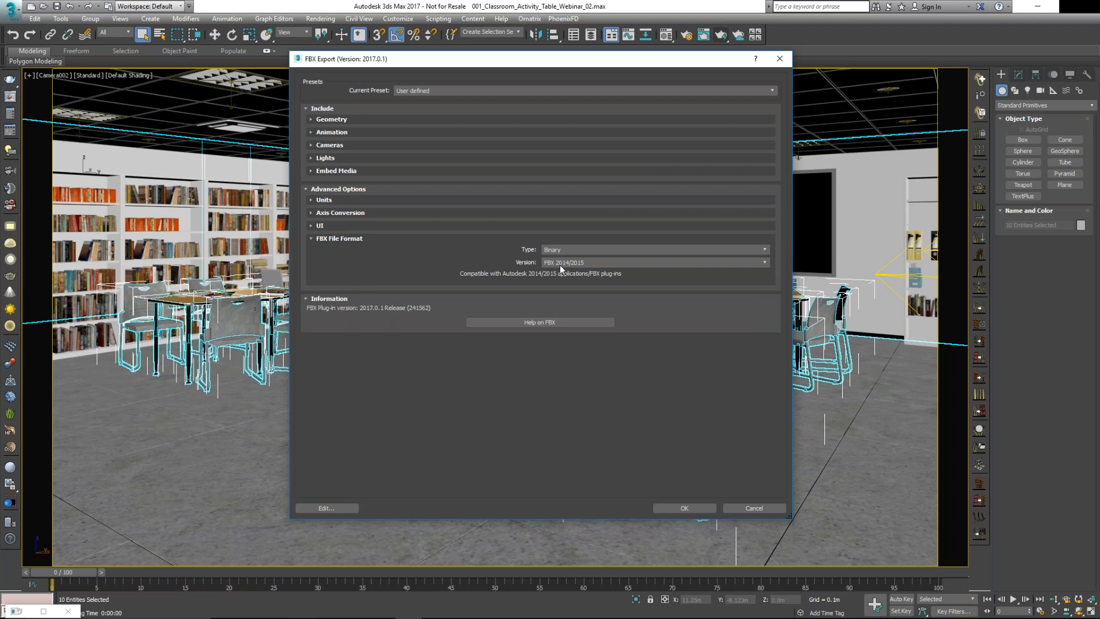
{"action": "left_click", "coordinate": [559, 265]}
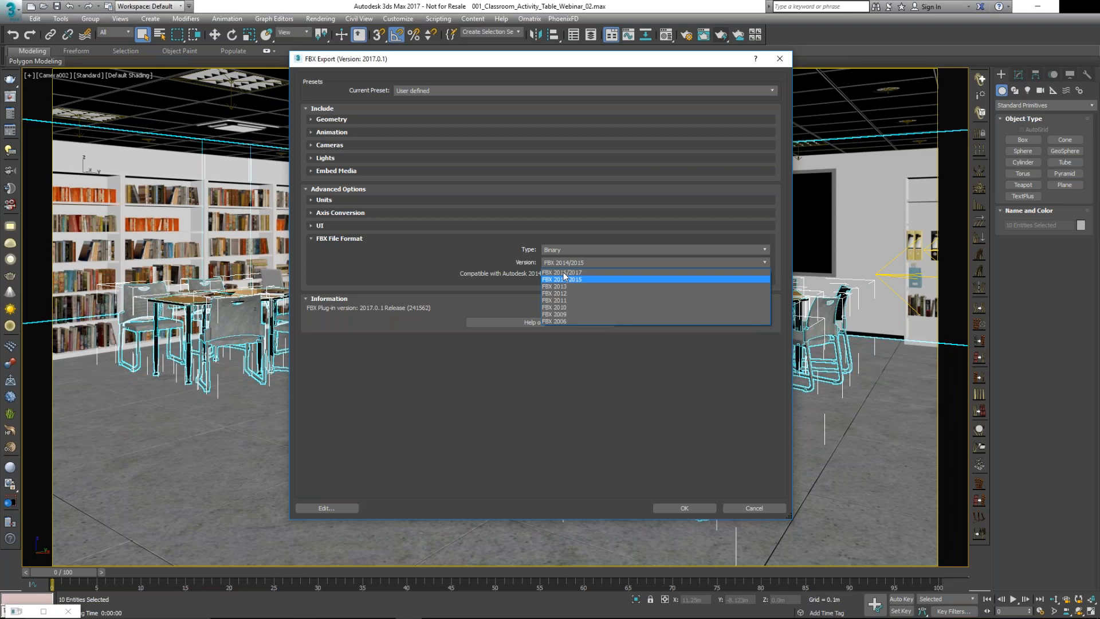
{"action": "left_click", "coordinate": [559, 280]}
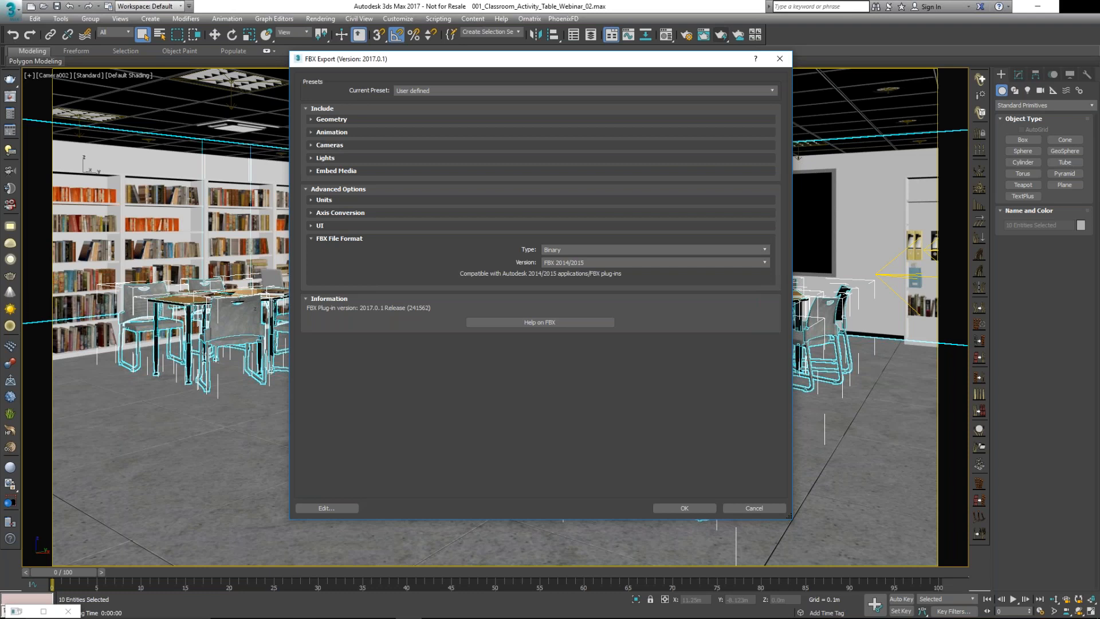
{"action": "left_click", "coordinate": [559, 262]}
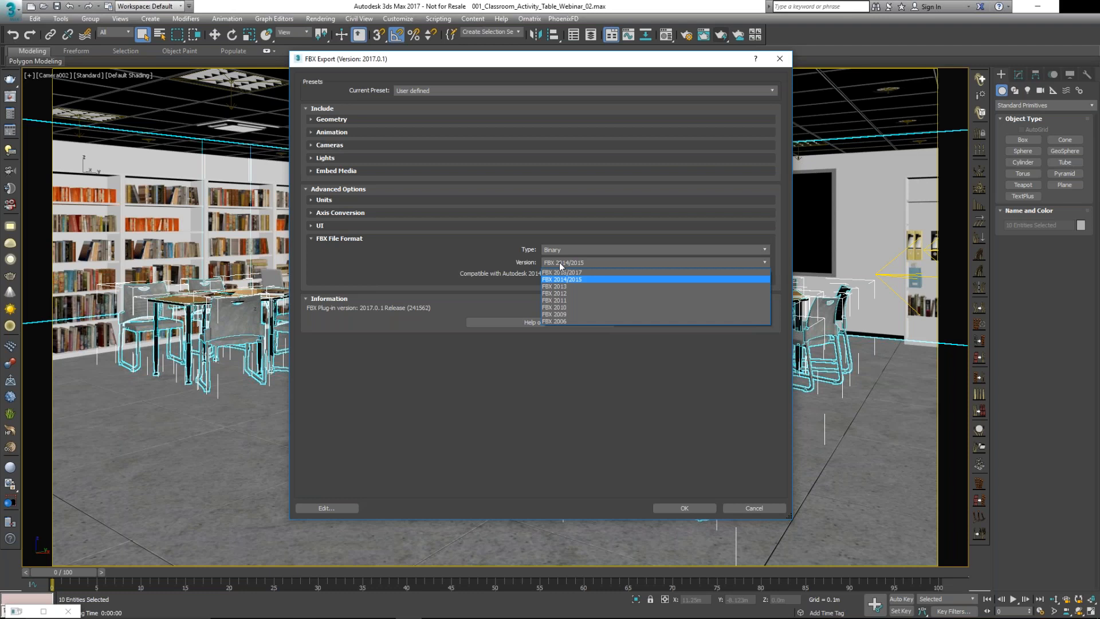
{"action": "left_click", "coordinate": [559, 263]}
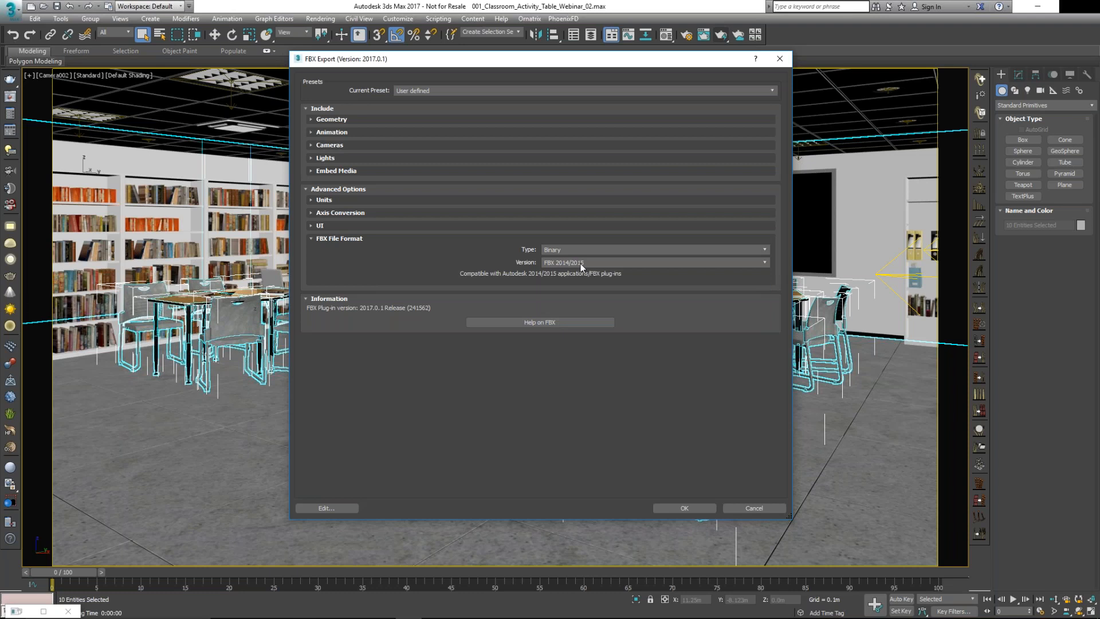
{"action": "left_click", "coordinate": [688, 507]}
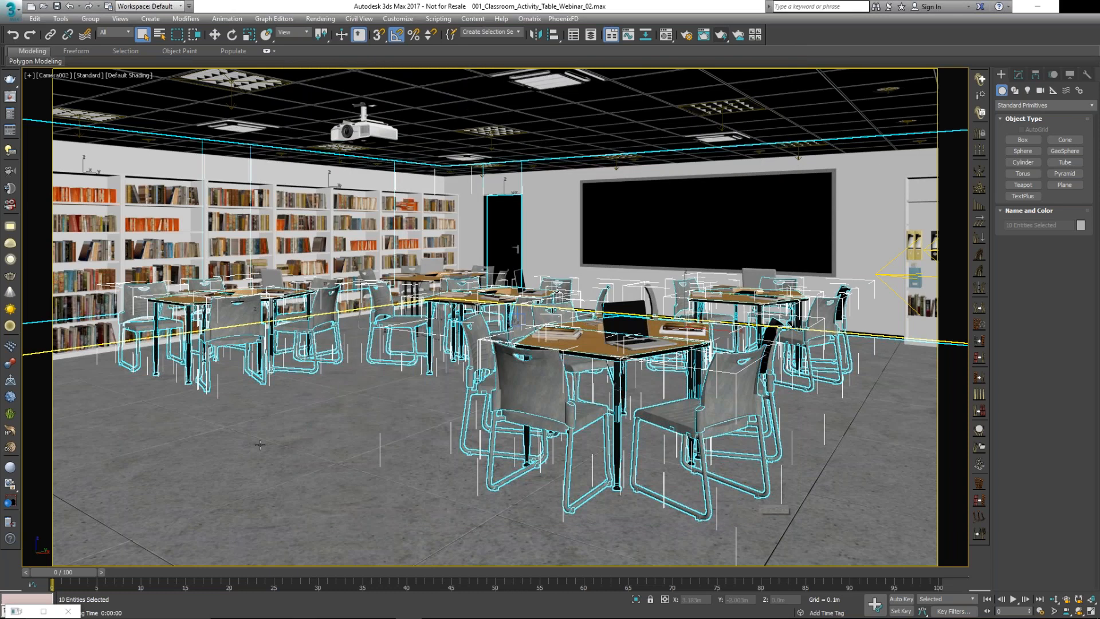
- Replace the furniture selection with the floor plane, then switch to anima and play the sample scene
{"action": "left_click", "coordinate": [260, 445]}
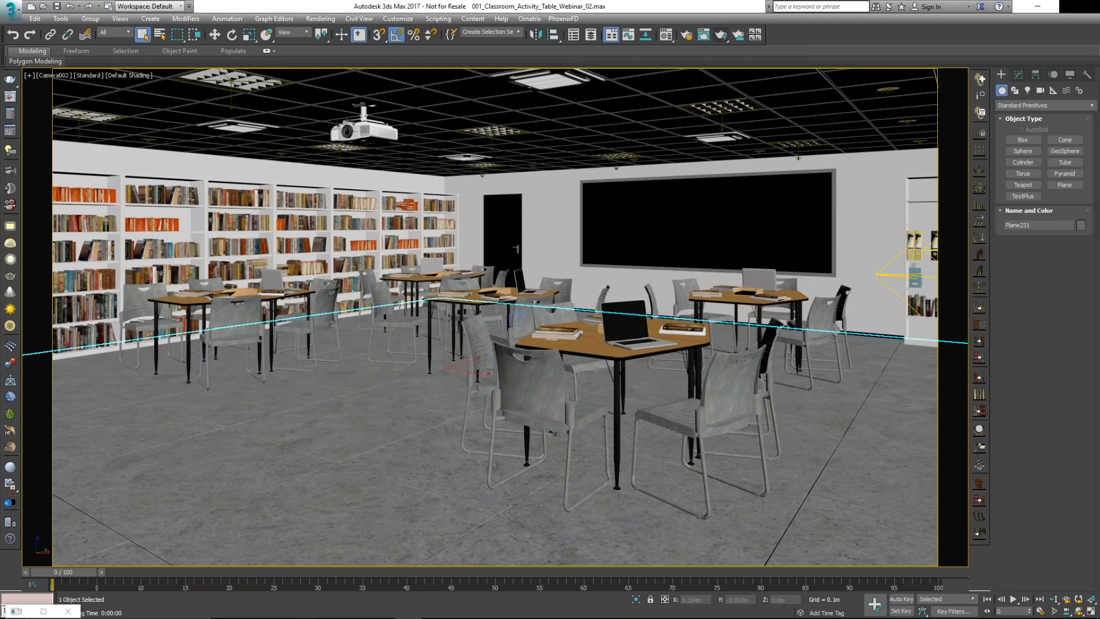
{"action": "key", "text": "alt+Tab"}
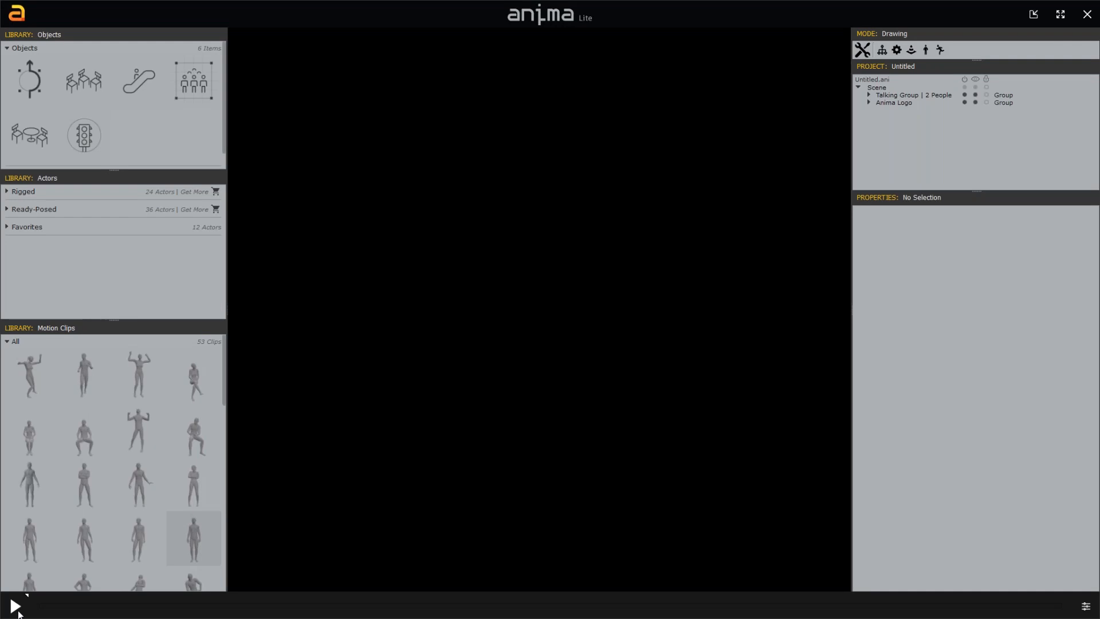
{"action": "left_click", "coordinate": [18, 611]}
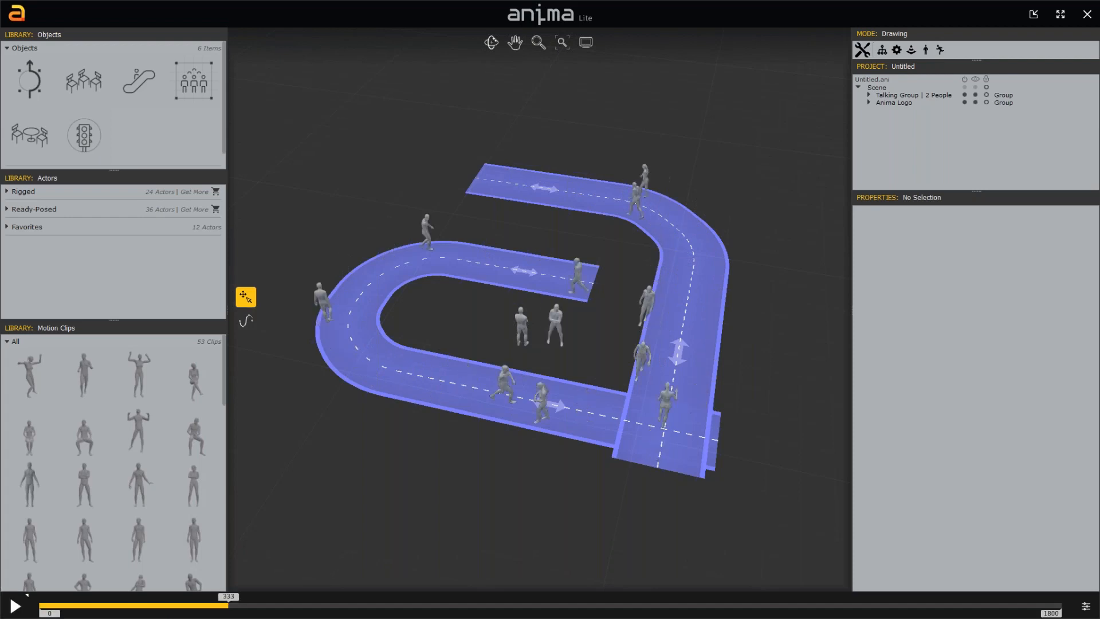
- Create a new project named Classroom with units in meters
{"action": "left_click", "coordinate": [16, 12]}
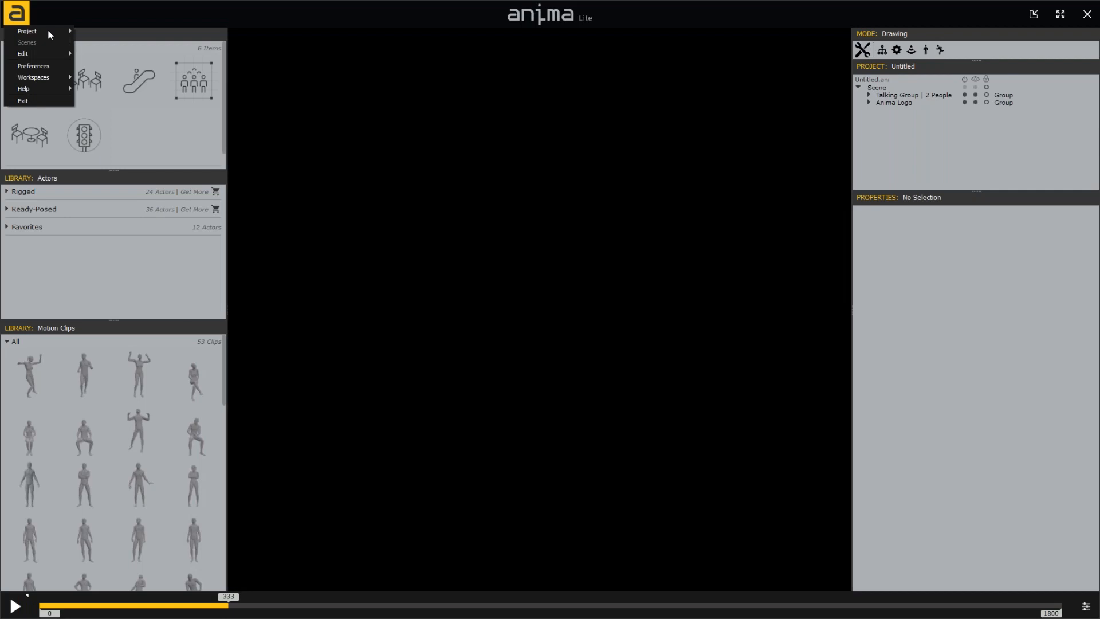
{"action": "left_click", "coordinate": [50, 35]}
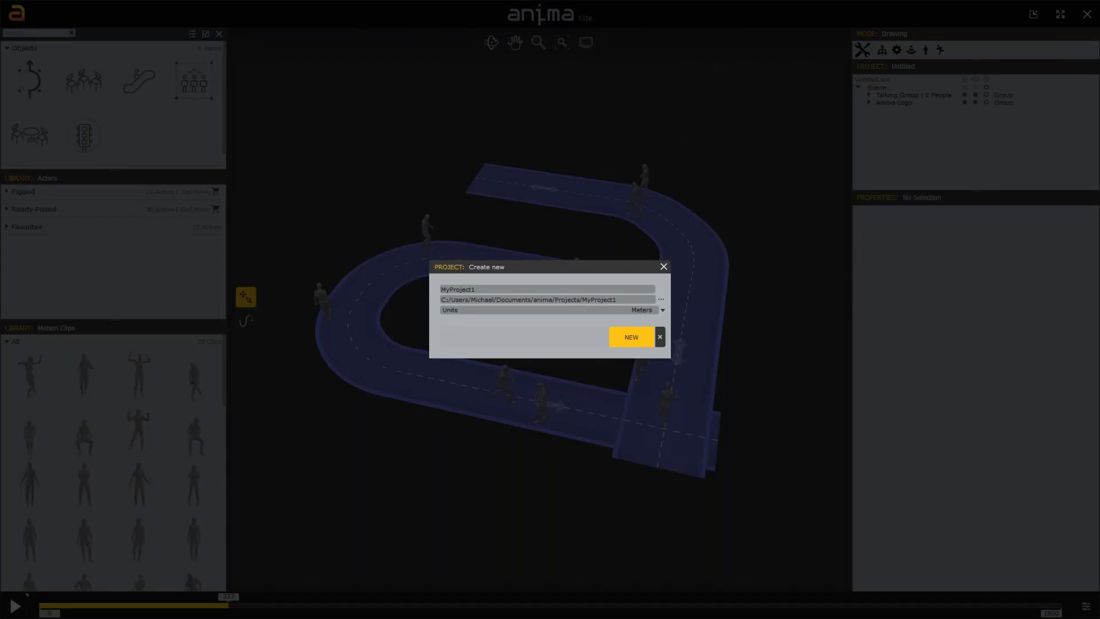
{"action": "key", "text": "BackSpace"}
{"action": "key", "text": "BackSpace"}
{"action": "key", "text": "BackSpace"}
{"action": "key", "text": "BackSpace"}
{"action": "key", "text": "BackSpace"}
{"action": "key", "text": "BackSpace"}
{"action": "key", "text": "BackSpace"}
{"action": "key", "text": "BackSpace"}
{"action": "key", "text": "BackSpace"}
{"action": "key", "text": "BackSpace"}
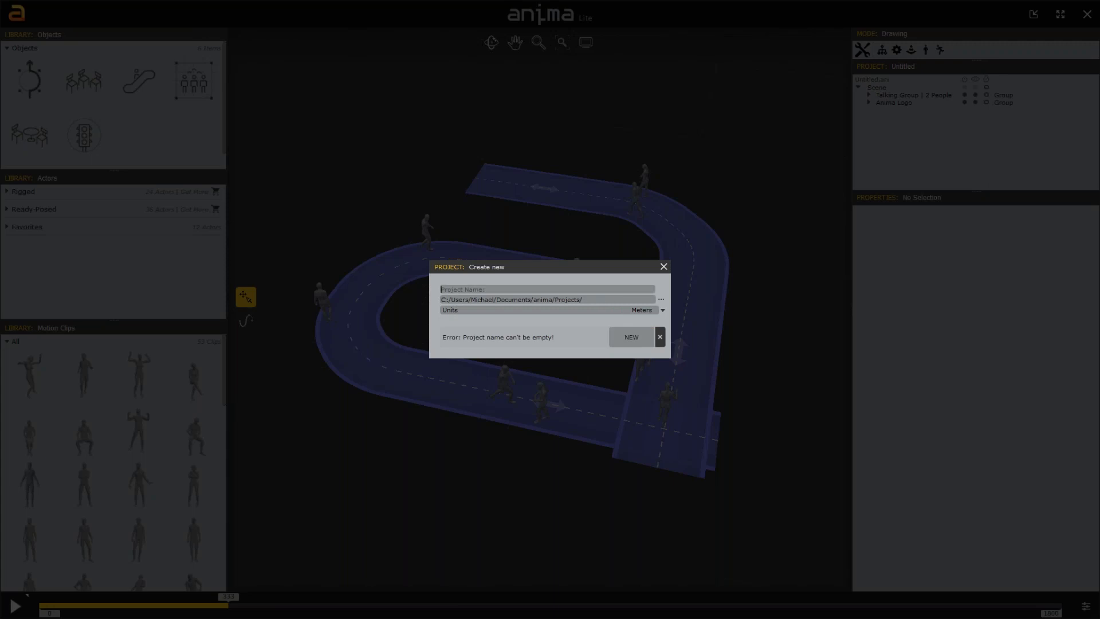
{"action": "type", "text": "Classroom"}
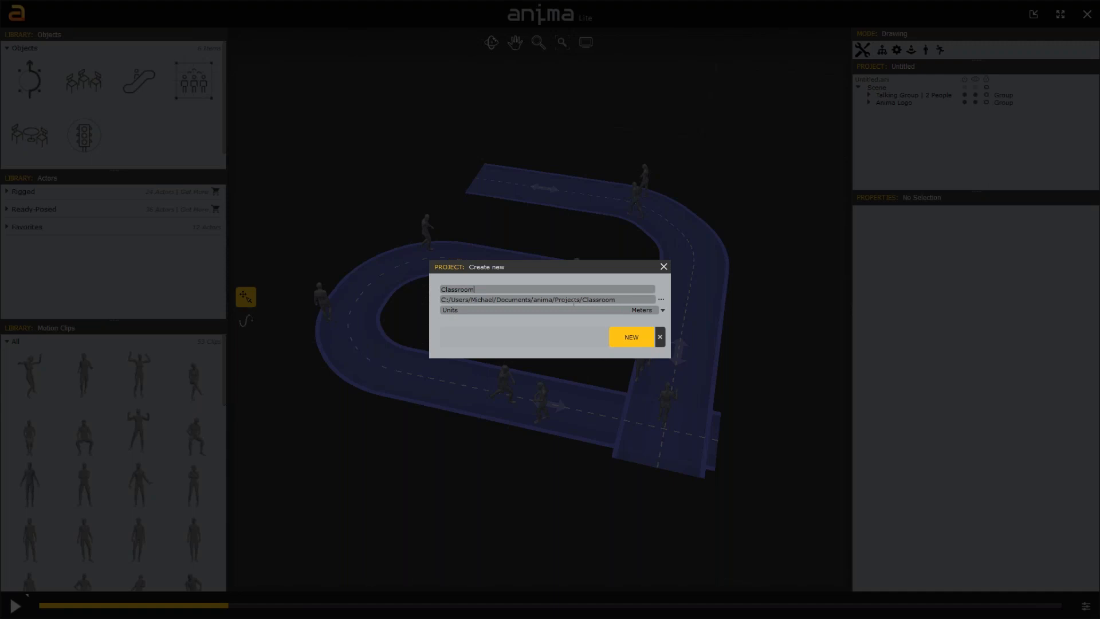
{"action": "left_click", "coordinate": [632, 337]}
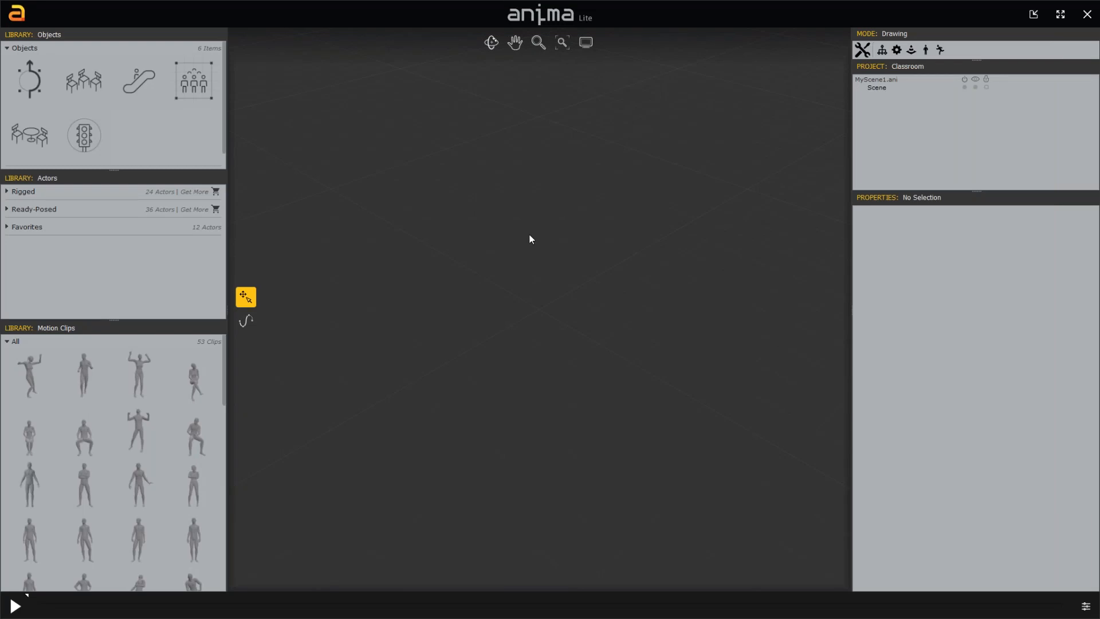
- Import ClassroomFull_a.fbx as the background model with units Meters, up axis Y+, normals from file NO and auto-center geometry NO
{"action": "right_click", "coordinate": [543, 242]}
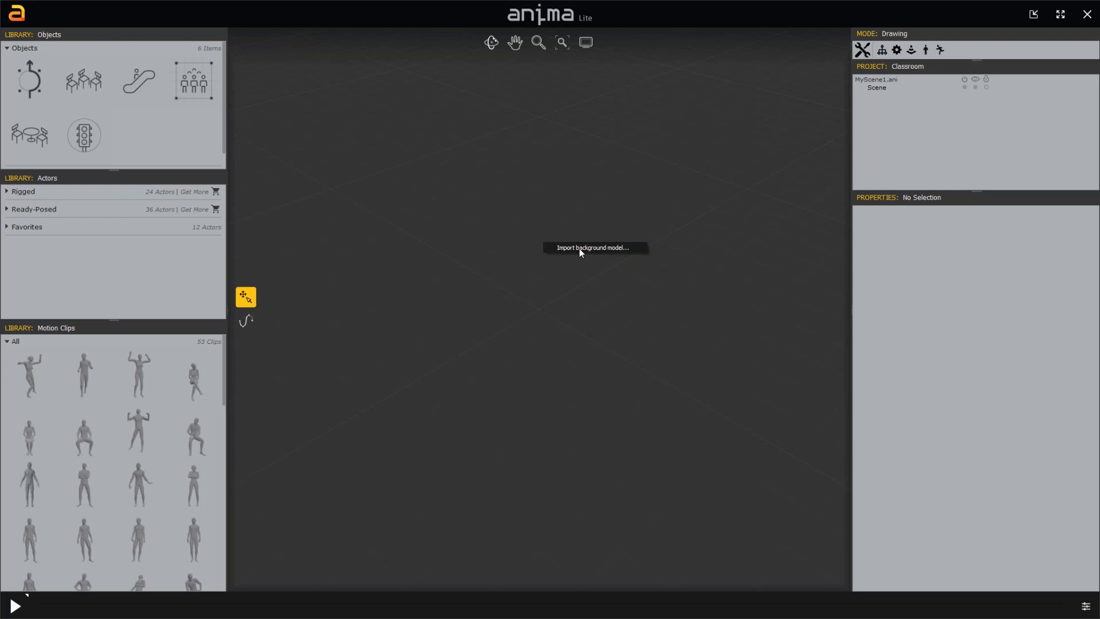
{"action": "left_click", "coordinate": [579, 249]}
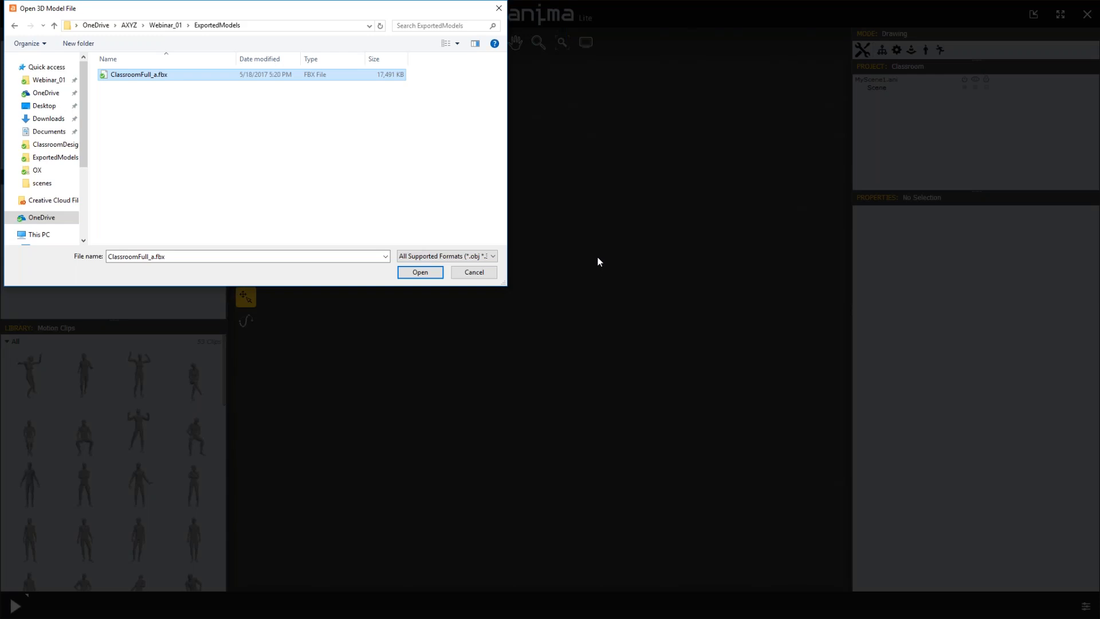
{"action": "key", "text": "Return"}
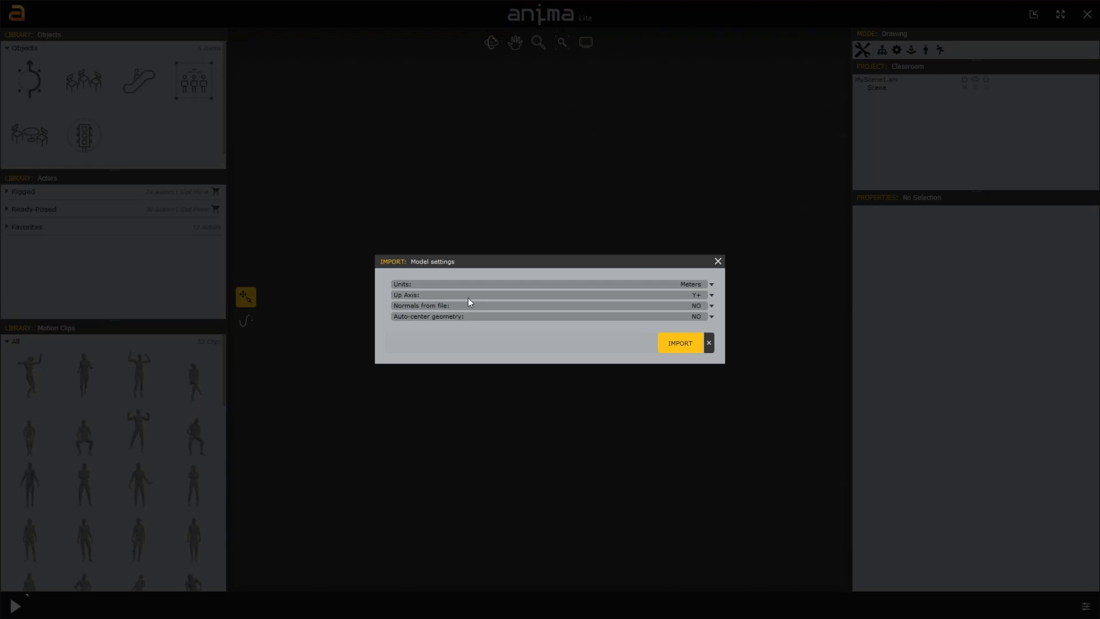
{"action": "left_click", "coordinate": [681, 343]}
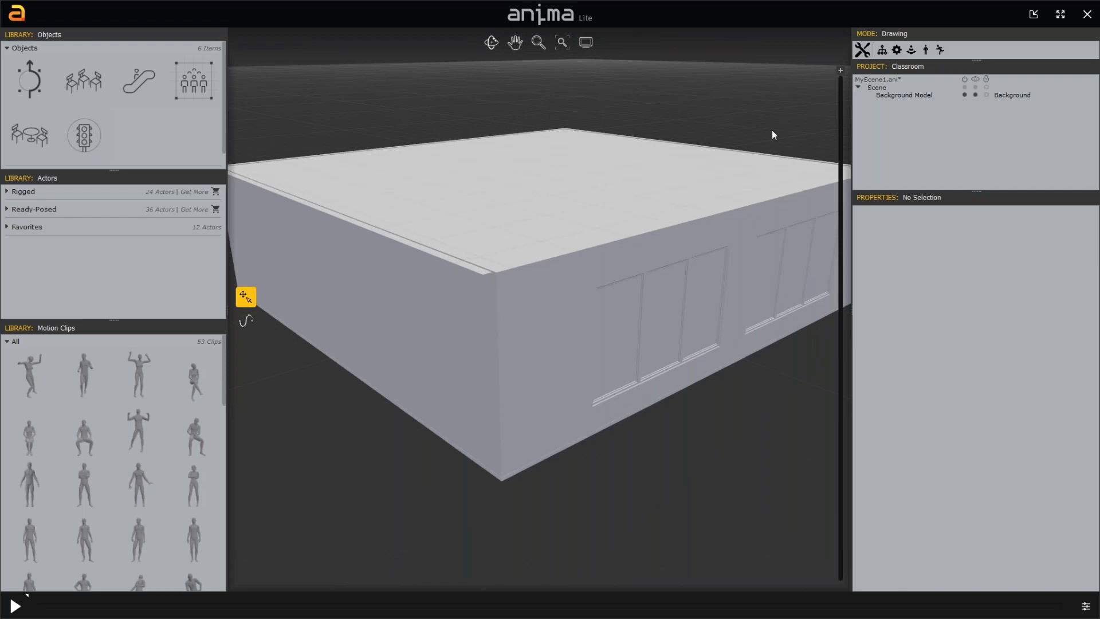
- Lower the model's clipping height to cut away the ceiling and upper walls, exposing the tables and chairs inside
{"action": "middle_click_drag", "start_coordinate": [772, 130], "coordinate": [783, 175]}
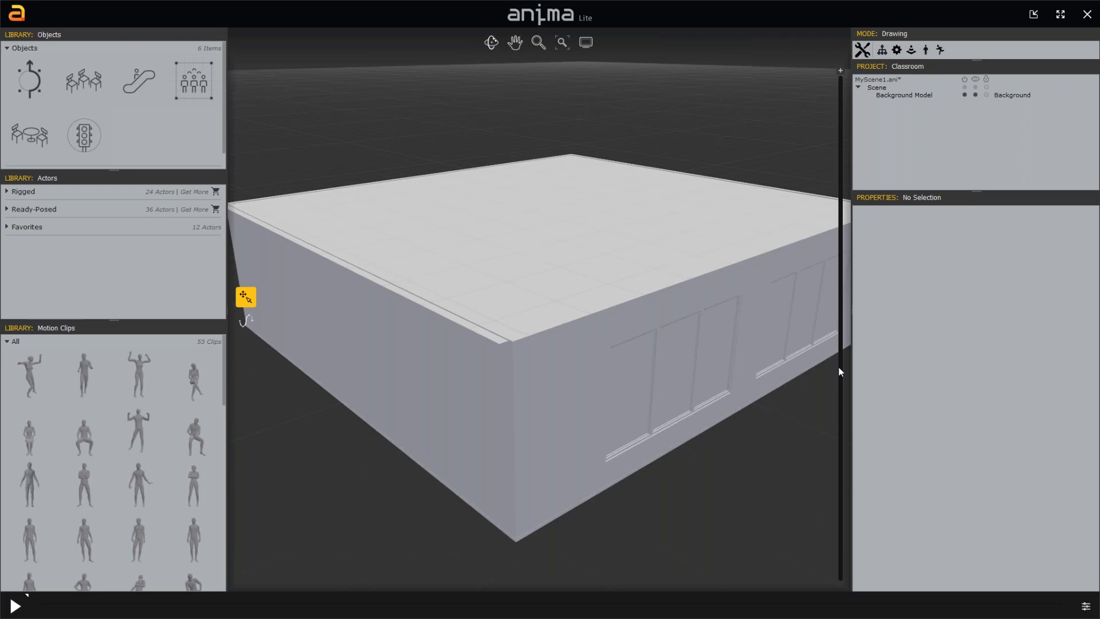
{"action": "left_click_drag", "start_coordinate": [837, 366], "coordinate": [840, 177]}
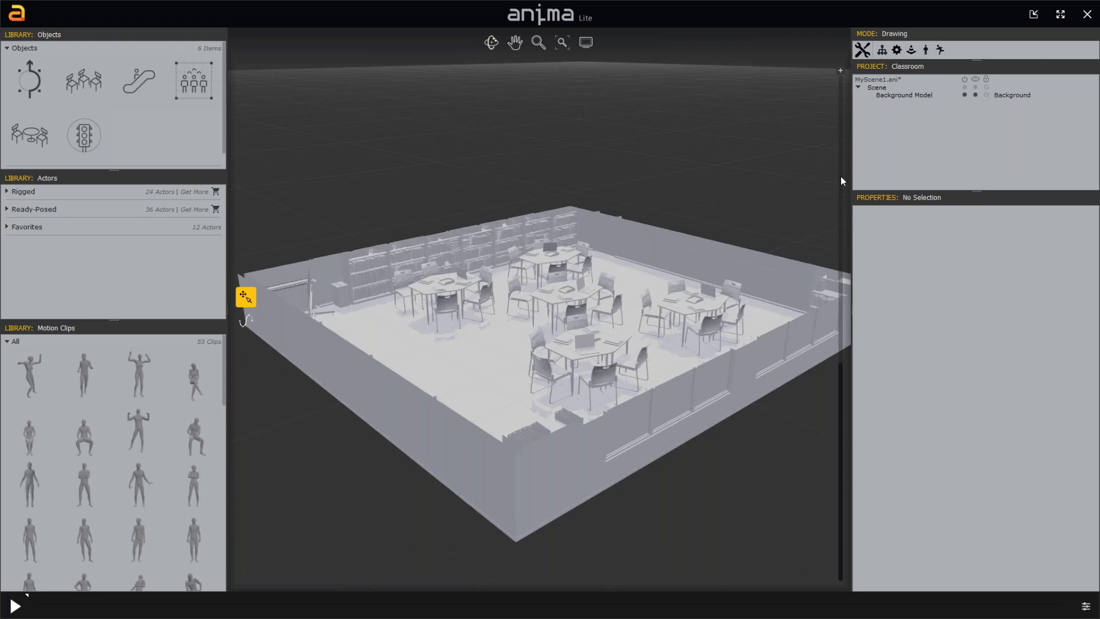
{"action": "left_click", "coordinate": [840, 176]}
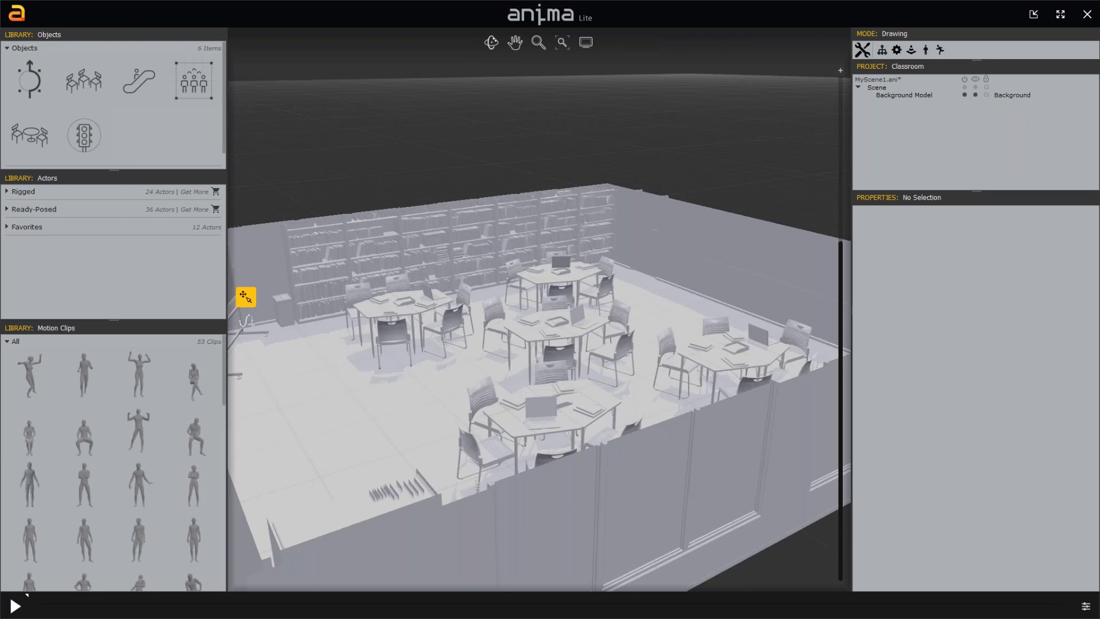
{"action": "scroll", "coordinate": [539, 309], "scroll_direction": "up", "scroll_amount": 4}
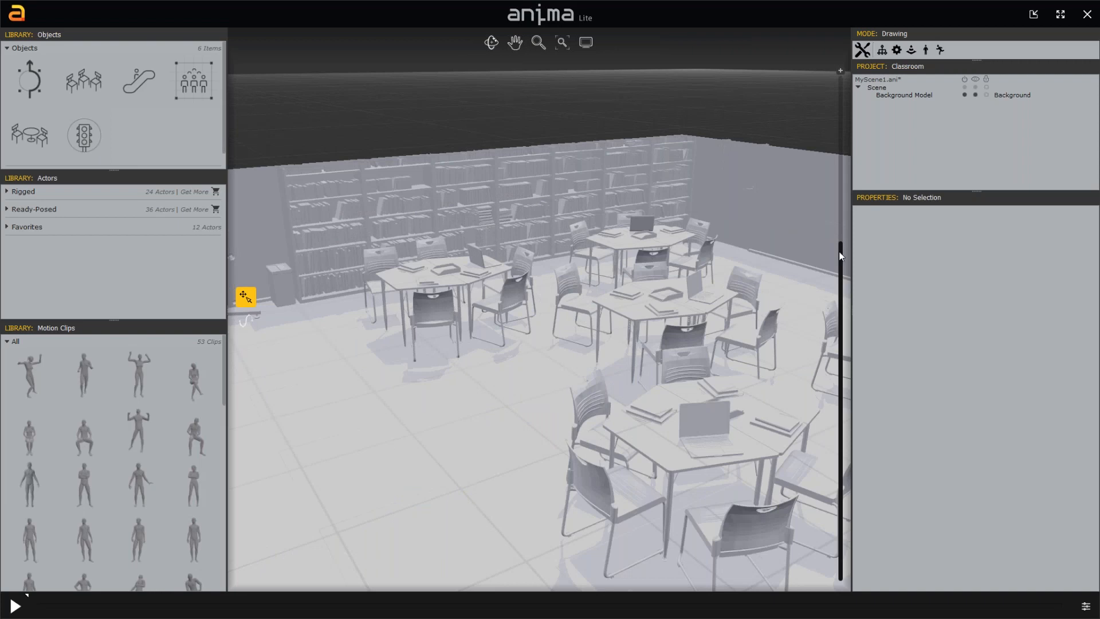
{"action": "left_click_drag", "start_coordinate": [840, 256], "coordinate": [840, 262]}
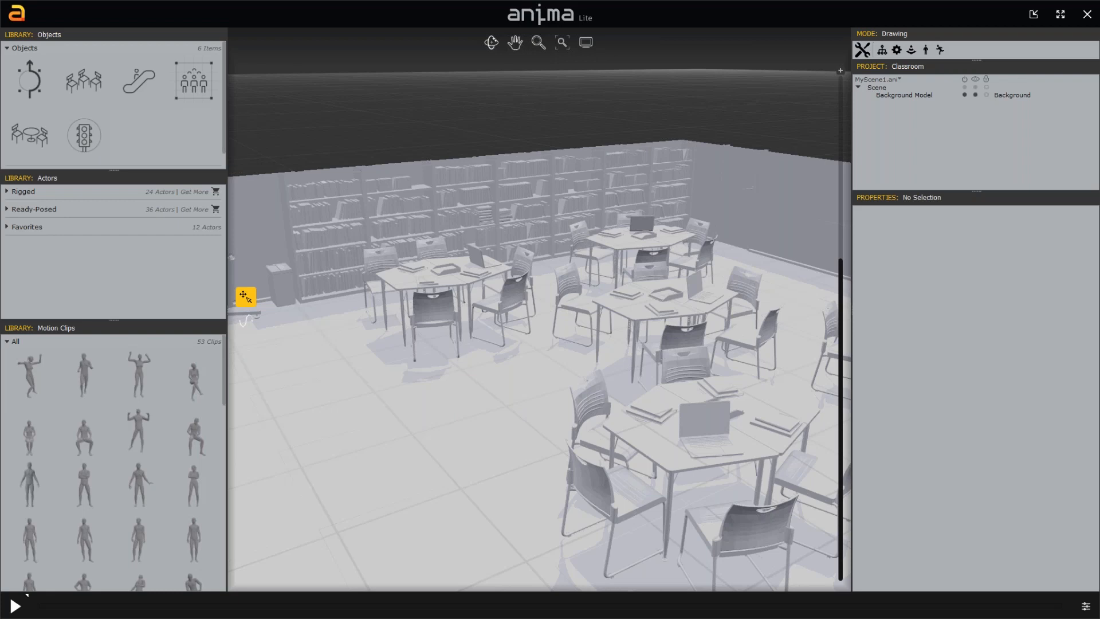
{"action": "scroll", "coordinate": [539, 309], "scroll_direction": "up", "scroll_amount": 2}
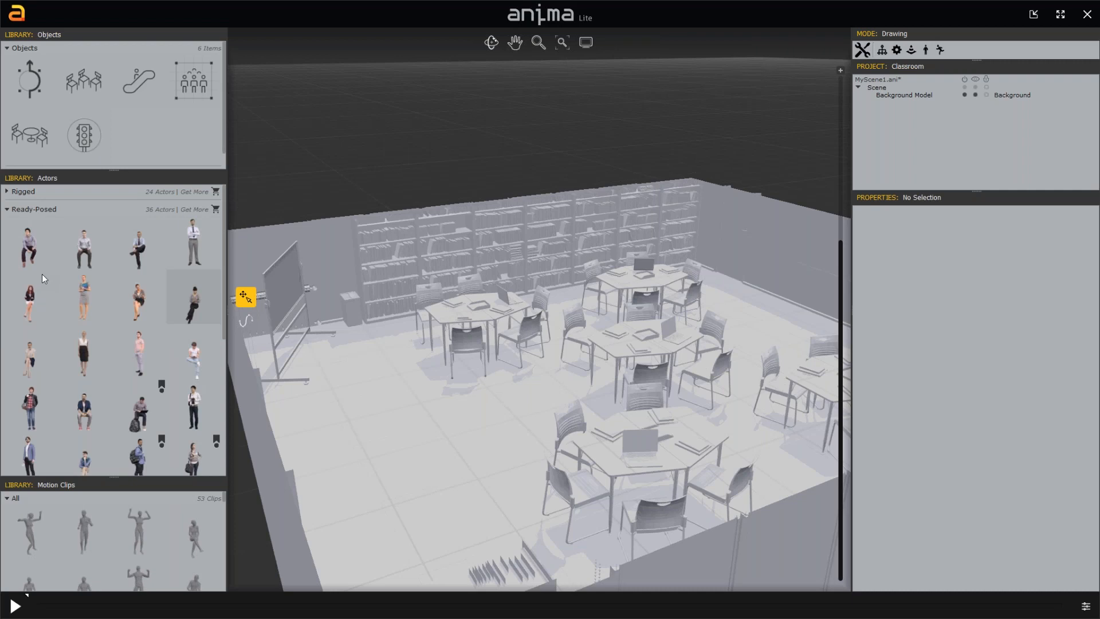
- Place the standing ready-posed businessman BMan0313-HD2-O01P02-S on the open floor near the whiteboard, facing the tables
{"action": "left_click", "coordinate": [43, 274]}
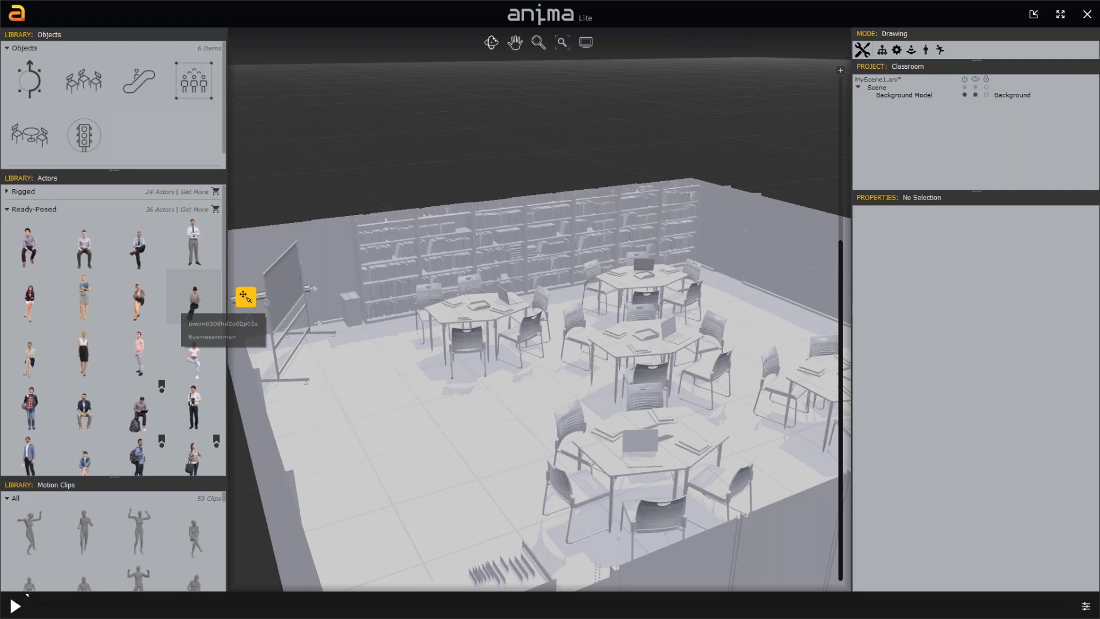
{"action": "left_click", "coordinate": [193, 242]}
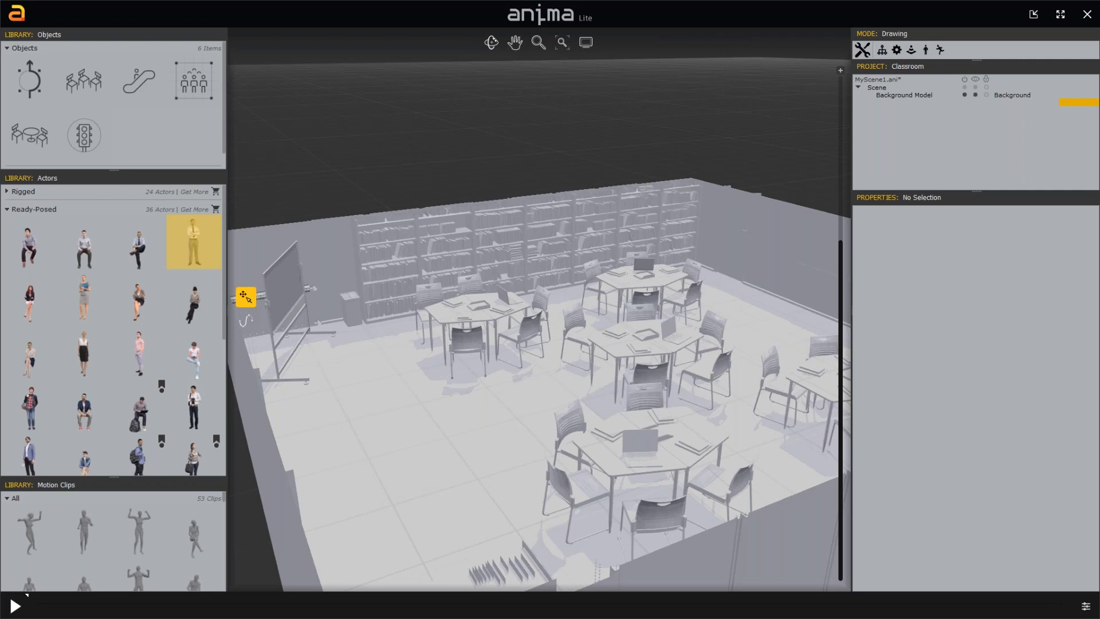
{"action": "left_click", "coordinate": [508, 405]}
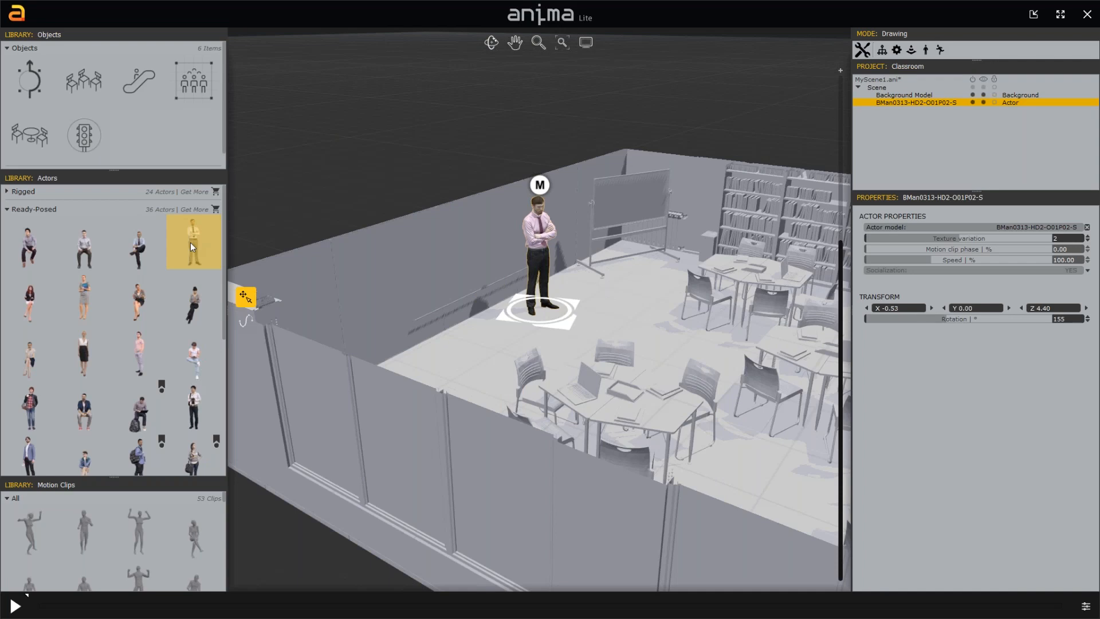
- Collapse the Ready-Posed category and place the seated man CMan0302-HD2-O01P02-S from Favorites on a chair at the middle table
{"action": "right_click", "coordinate": [191, 243]}
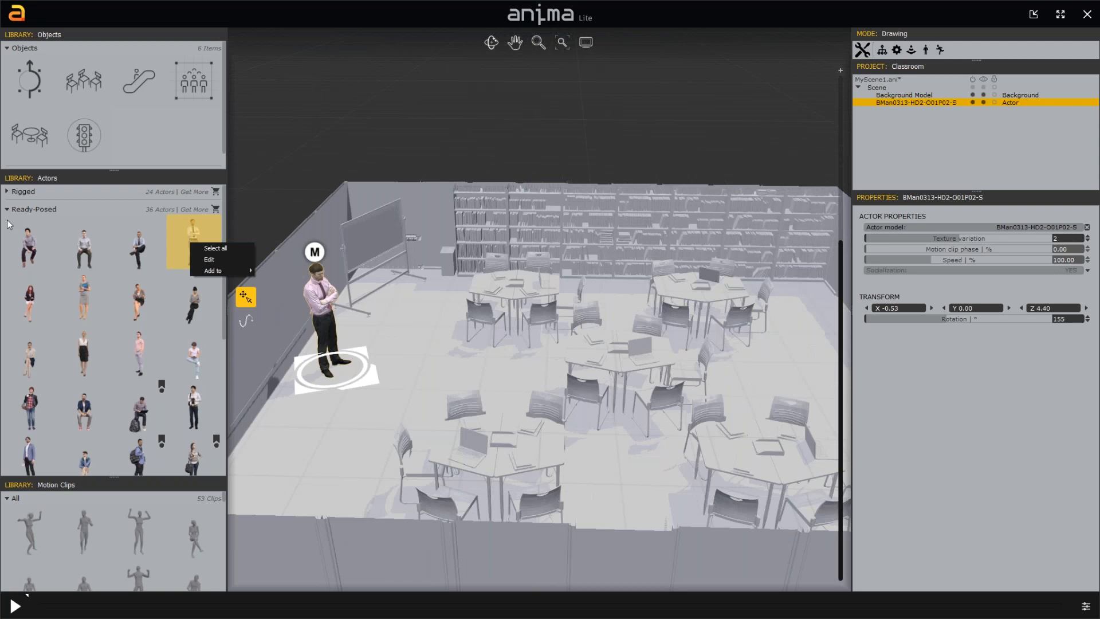
{"action": "left_click", "coordinate": [8, 210]}
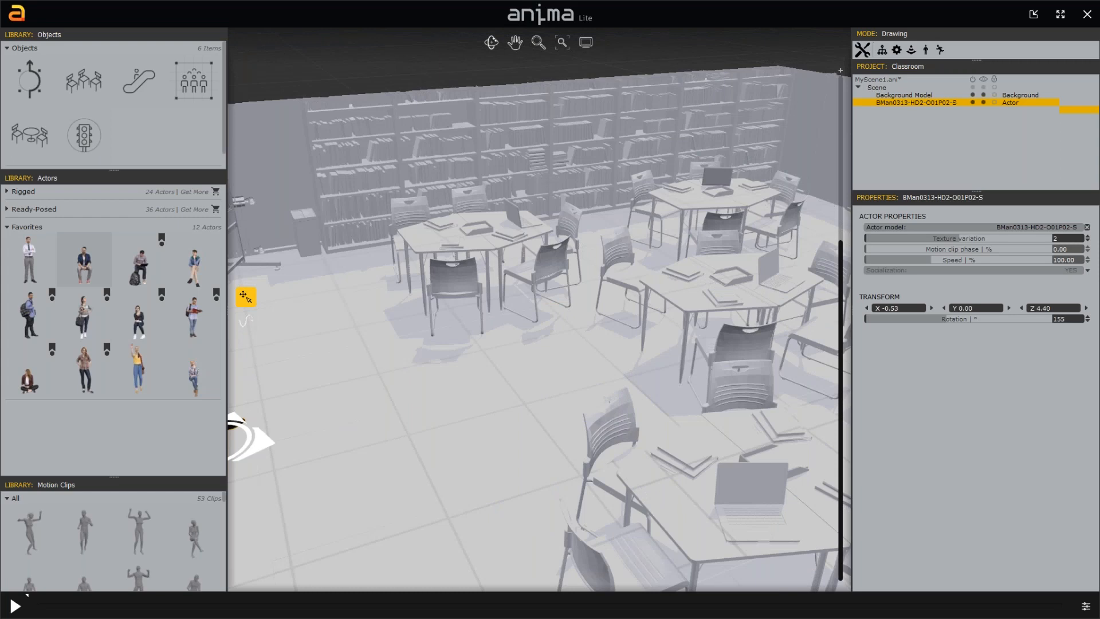
{"action": "left_click_drag", "start_coordinate": [84, 260], "coordinate": [621, 332]}
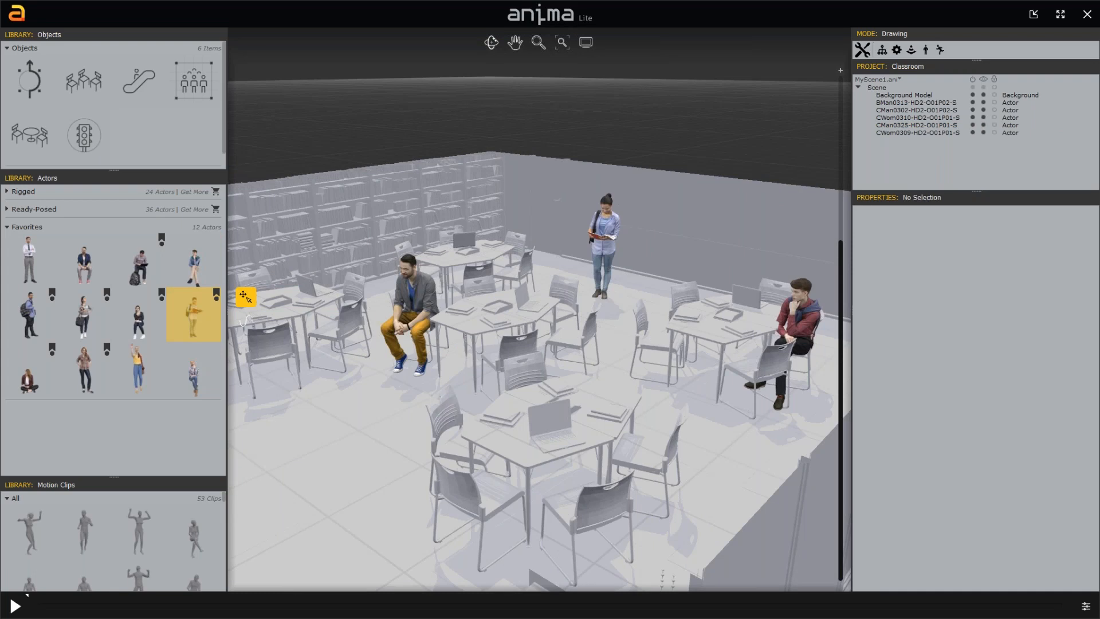
- Try a second copy of the seated man on a chair at another table with texture variation 3, and delete that copy
{"action": "left_click", "coordinate": [84, 259]}
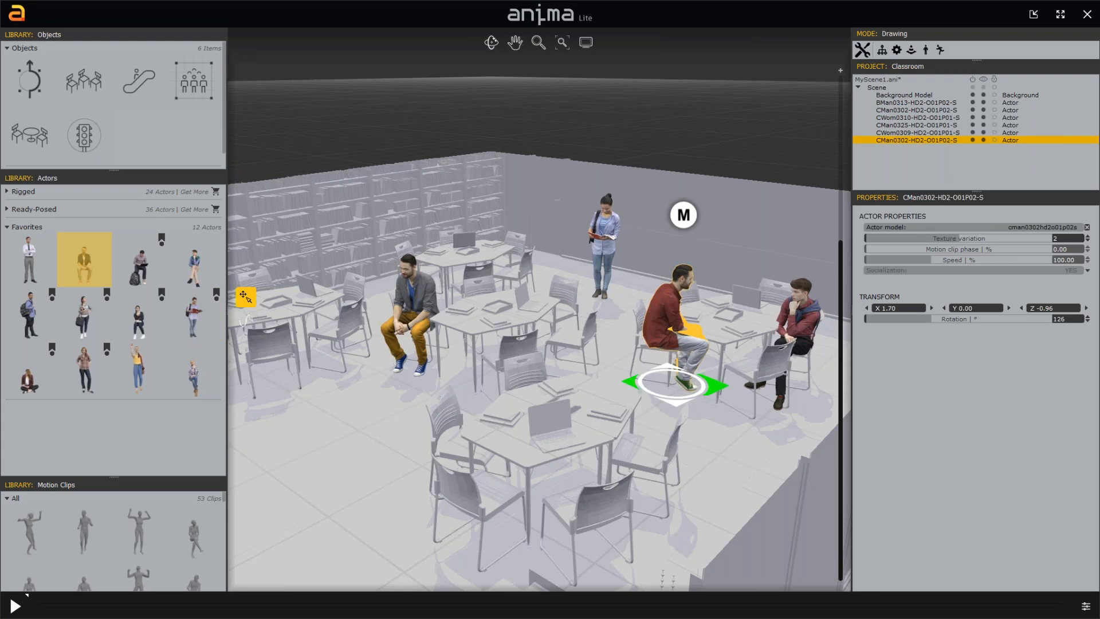
{"action": "left_click_drag", "start_coordinate": [676, 401], "coordinate": [674, 394]}
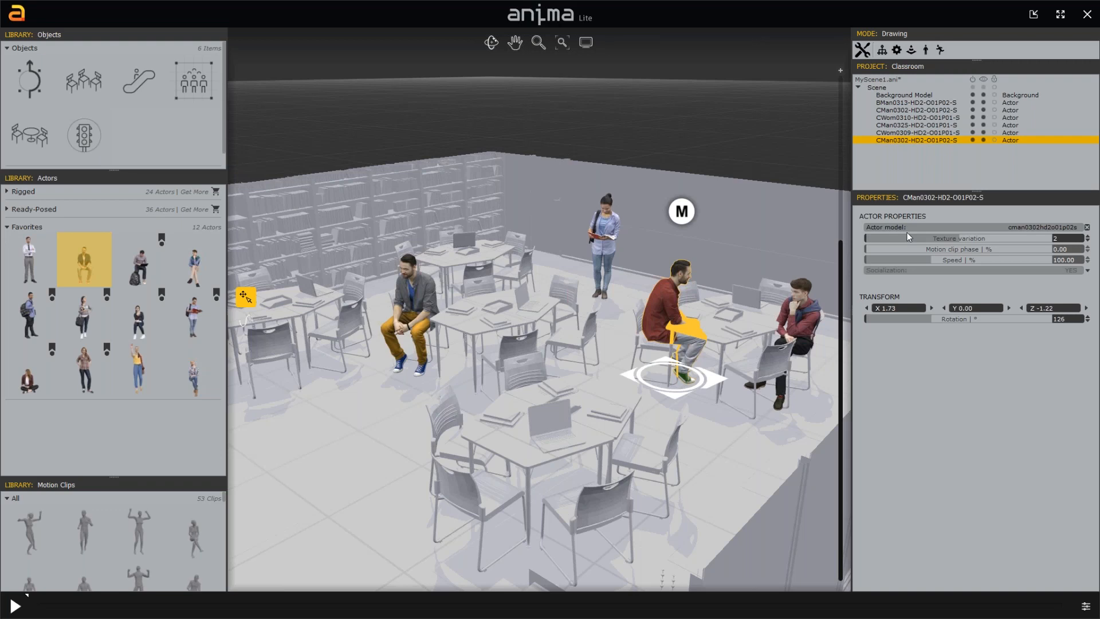
{"action": "left_click", "coordinate": [906, 233]}
{"action": "left_click", "coordinate": [1032, 236]}
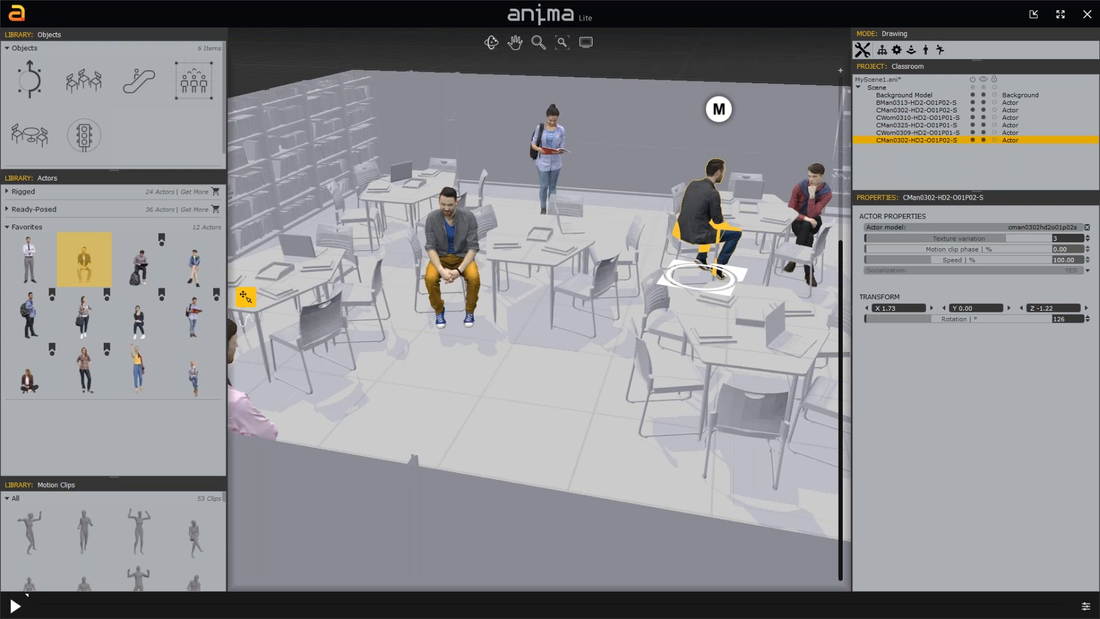
{"action": "middle_click_drag", "start_coordinate": [538, 309], "coordinate": [504, 305]}
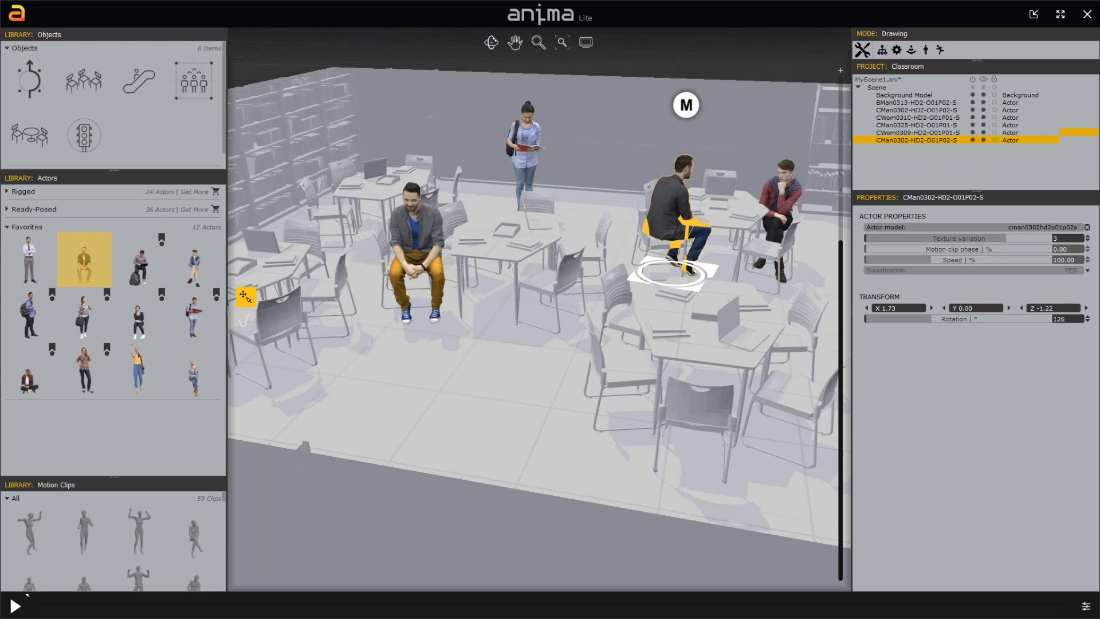
{"action": "key", "text": "Delete"}
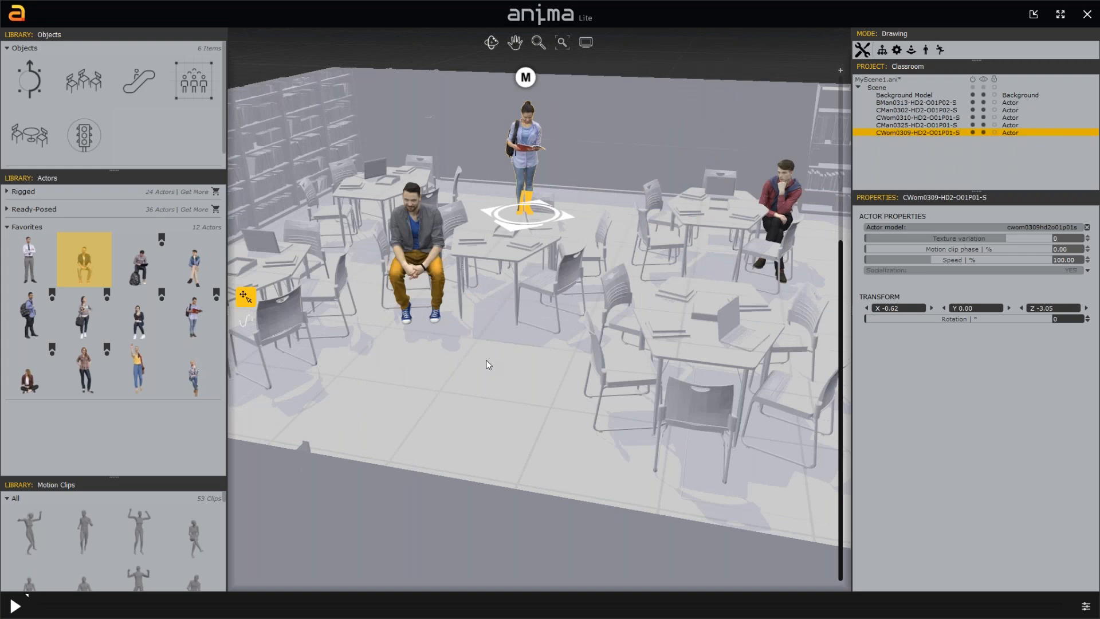
- Place the woman with the raised arm, CWom0326-HD2-O02P01-S, from Favorites in front of the bookshelves
{"action": "middle_click_drag", "start_coordinate": [488, 365], "coordinate": [431, 335]}
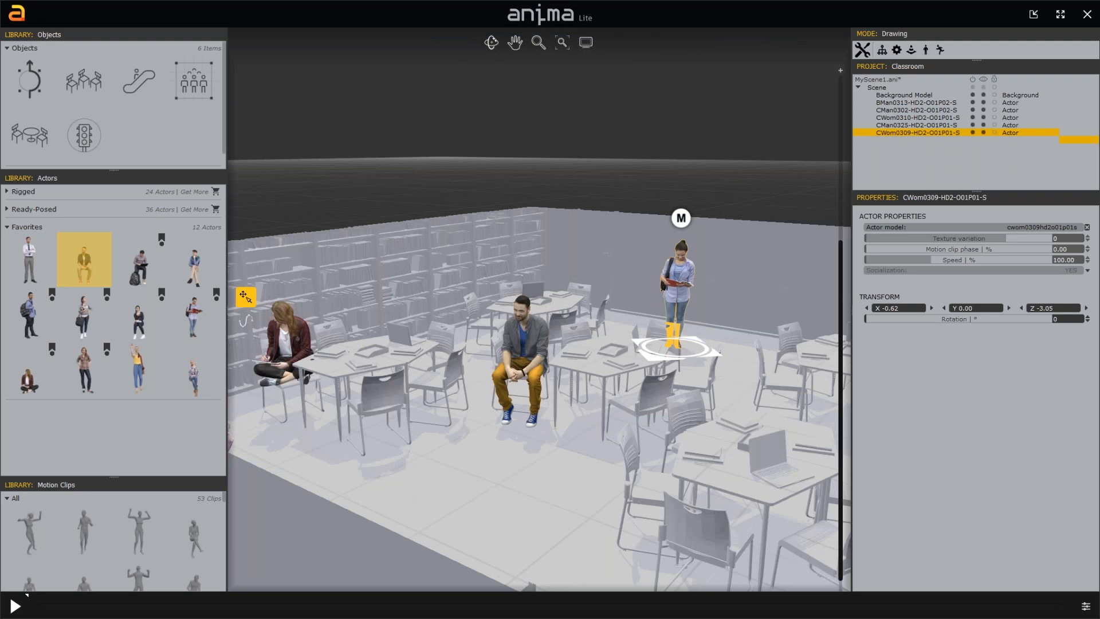
{"action": "left_click_drag", "start_coordinate": [138, 369], "coordinate": [459, 340]}
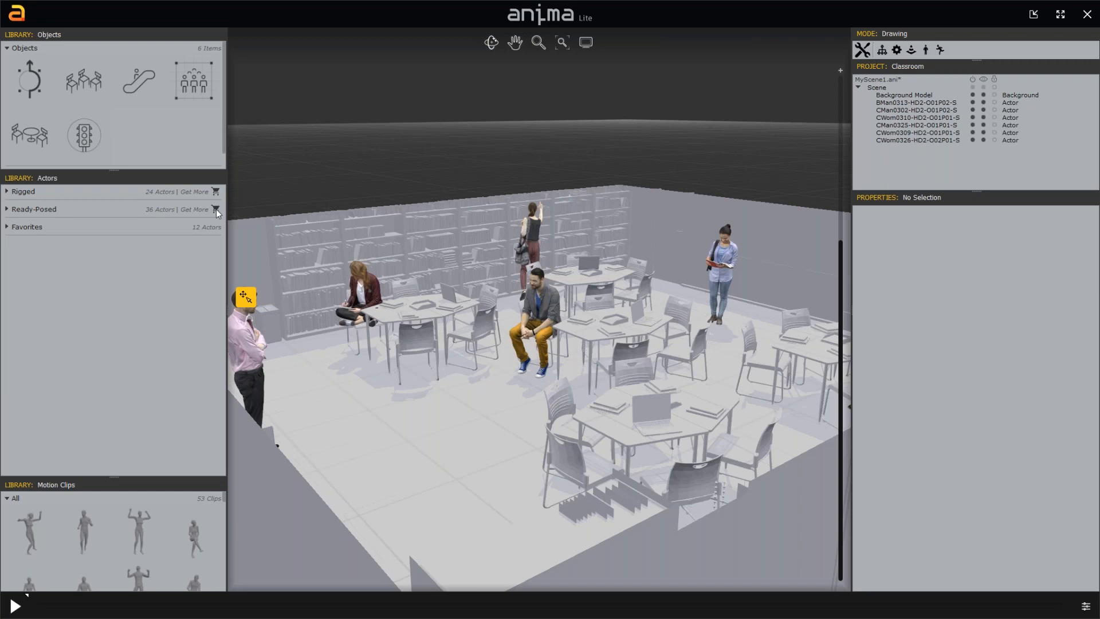
- Browse the online shop's ready-posed actors and preview several of the models
{"action": "left_click", "coordinate": [215, 208]}
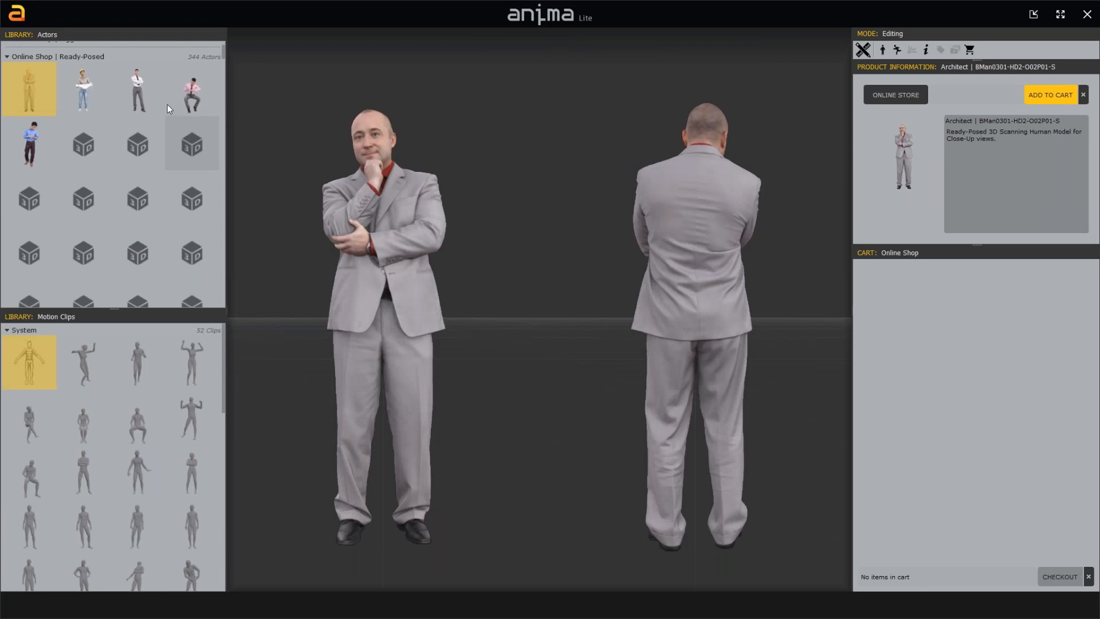
{"action": "scroll", "coordinate": [167, 105], "scroll_direction": "up", "scroll_amount": 2}
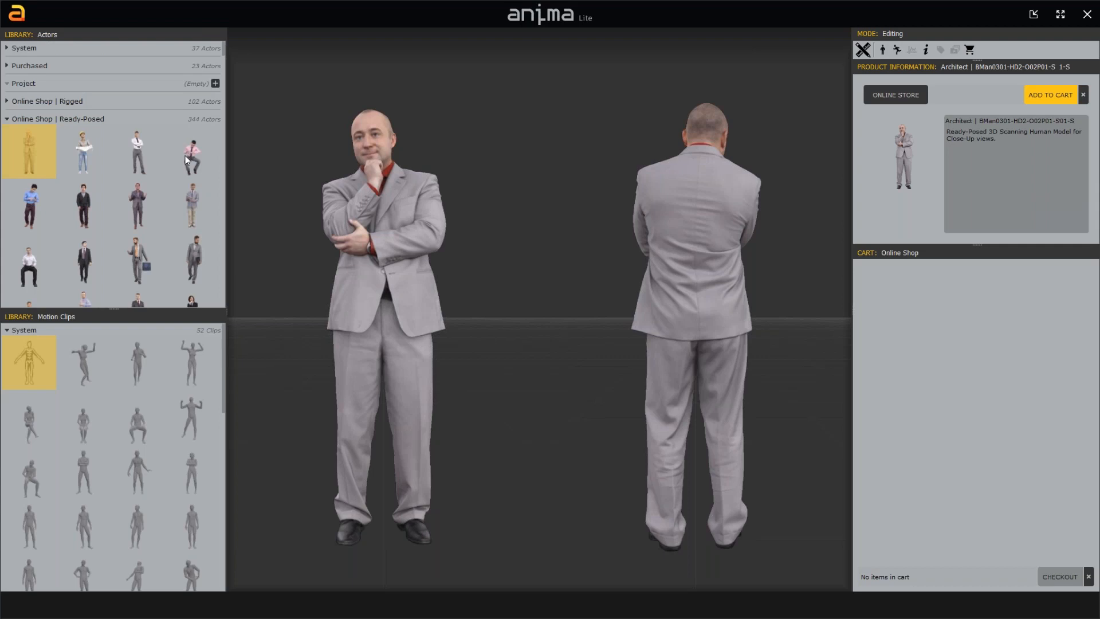
{"action": "left_click", "coordinate": [137, 152]}
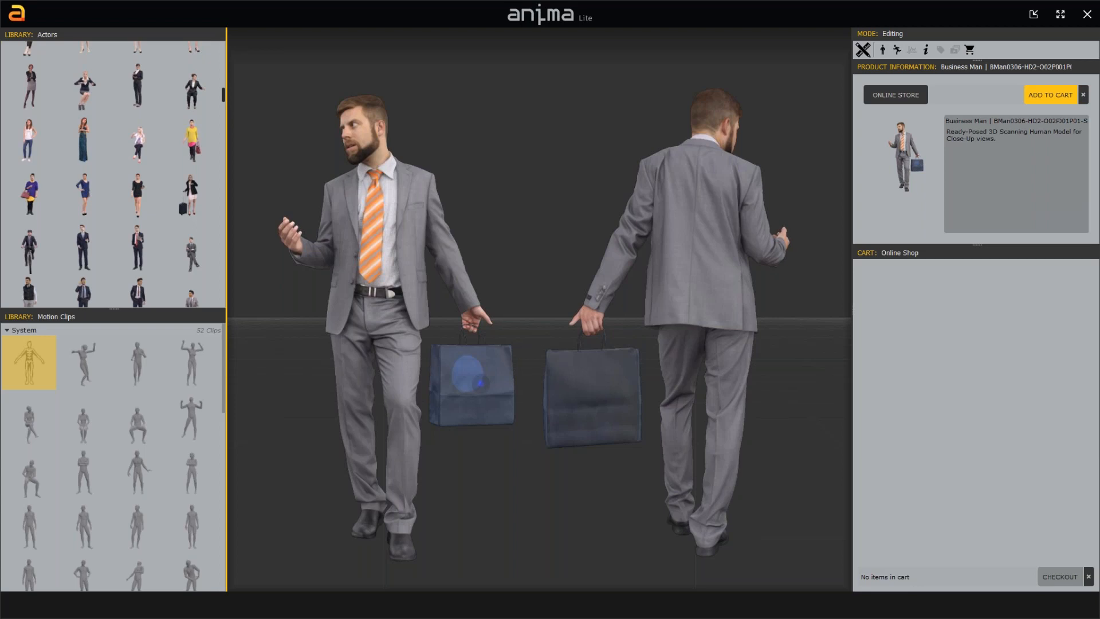
{"action": "left_click_drag", "start_coordinate": [222, 97], "coordinate": [221, 122]}
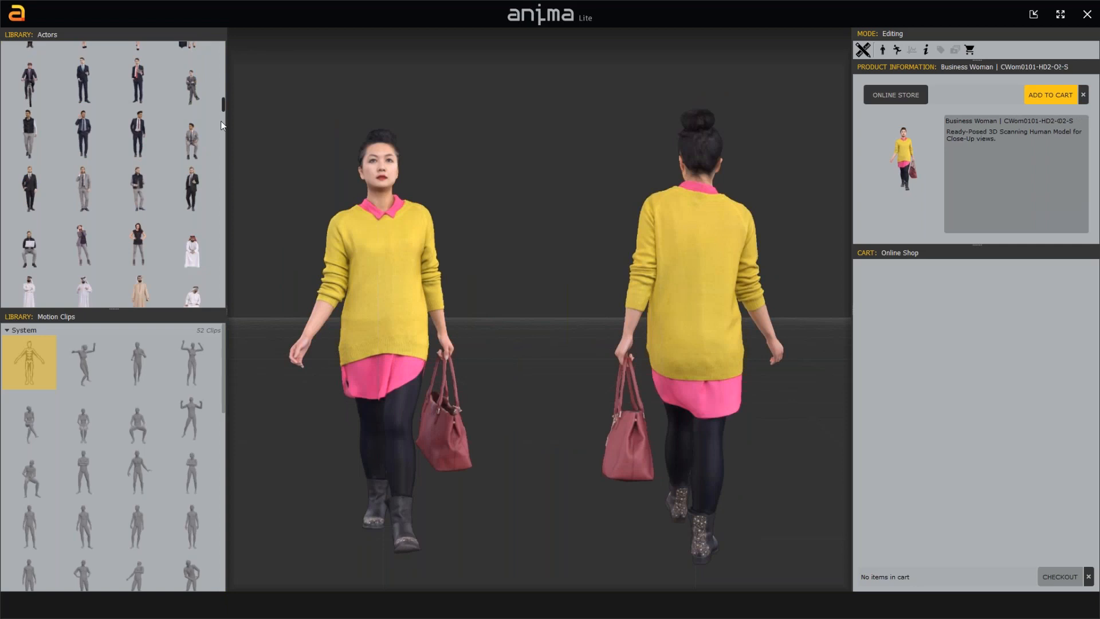
{"action": "scroll", "coordinate": [193, 135], "scroll_direction": "down", "scroll_amount": 4}
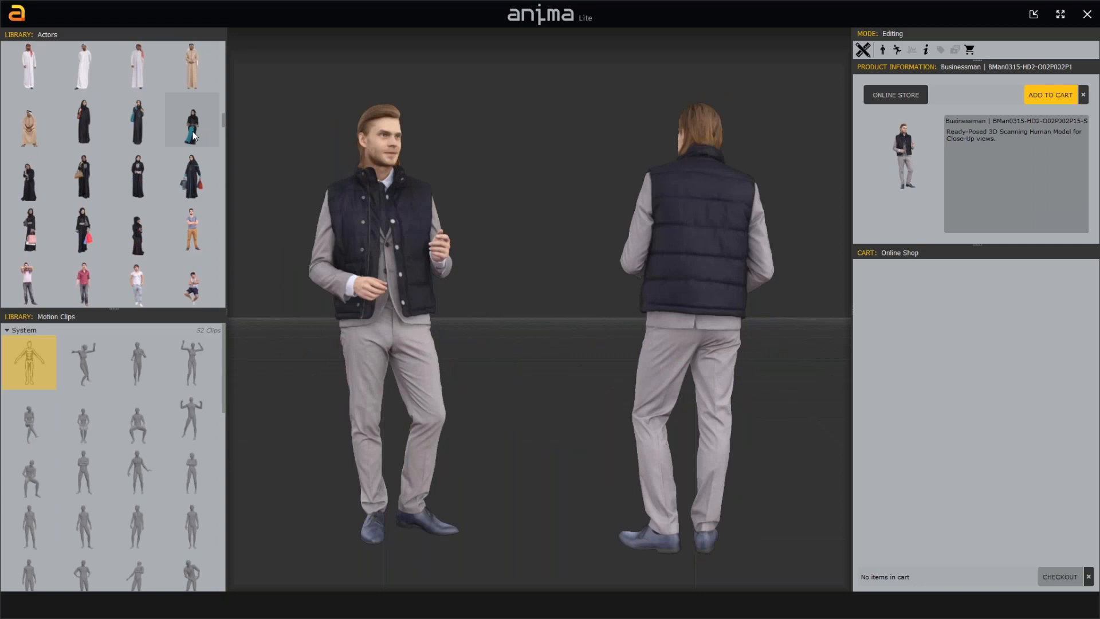
{"action": "scroll", "coordinate": [193, 135], "scroll_direction": "down", "scroll_amount": 3}
{"action": "left_click", "coordinate": [193, 135]}
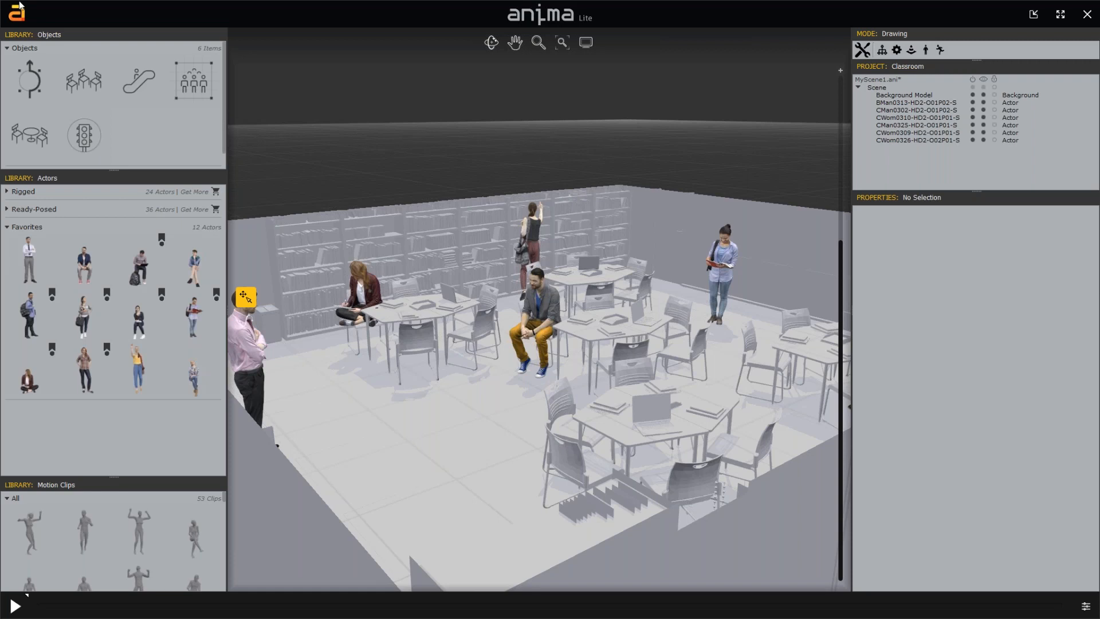
- Save the populated scene, then switch to 3ds Max and open the file import dialog
{"action": "left_click", "coordinate": [175, 93]}
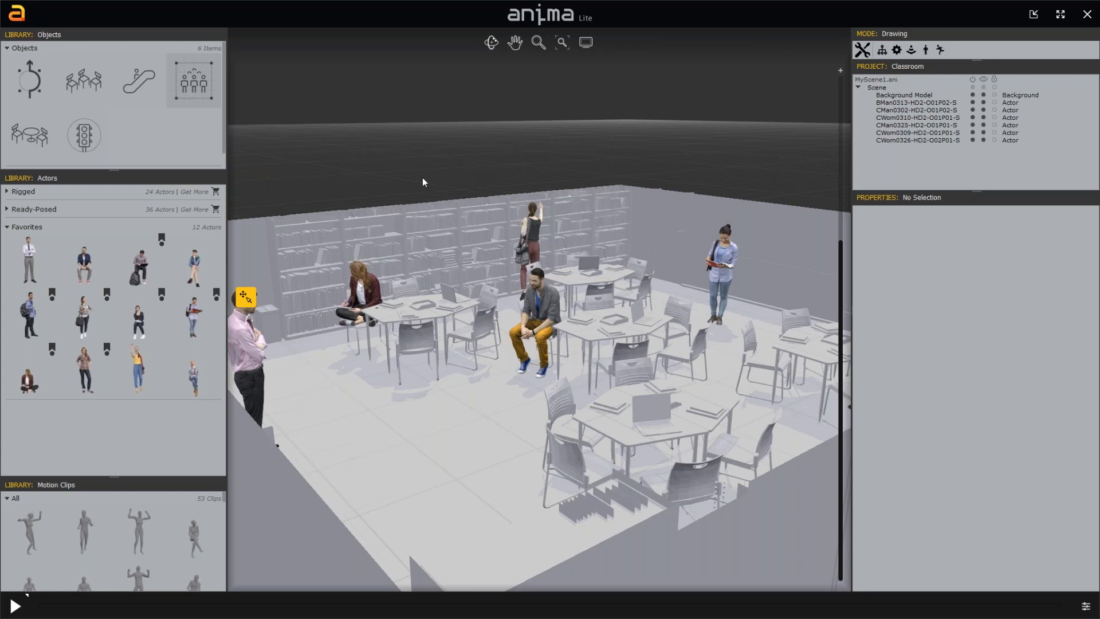
{"action": "key", "text": "alt+Tab"}
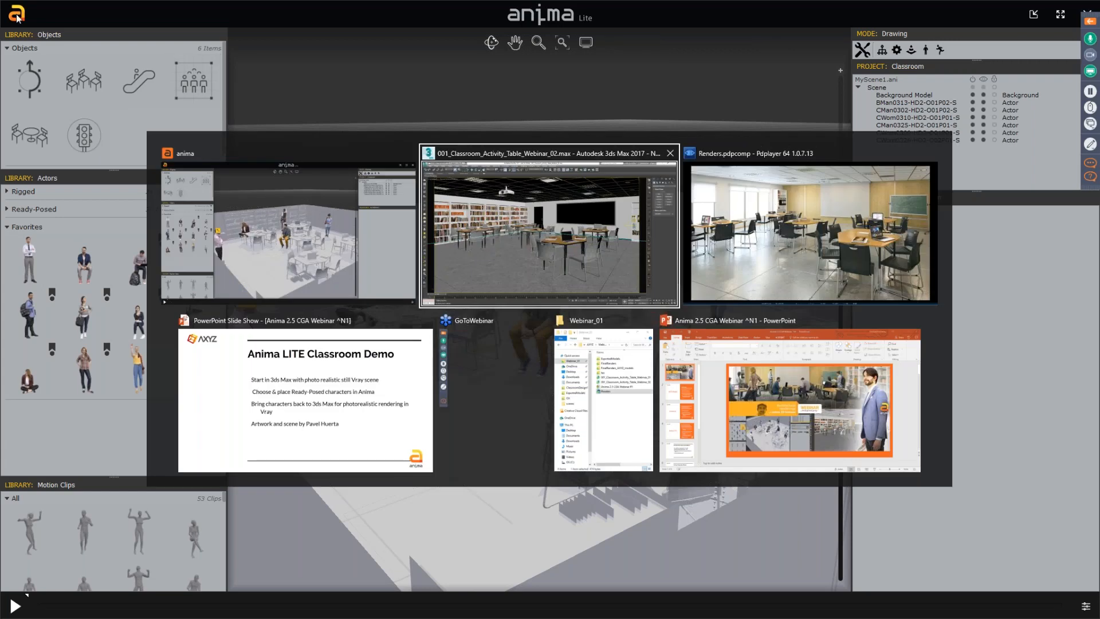
{"action": "left_click", "coordinate": [15, 15]}
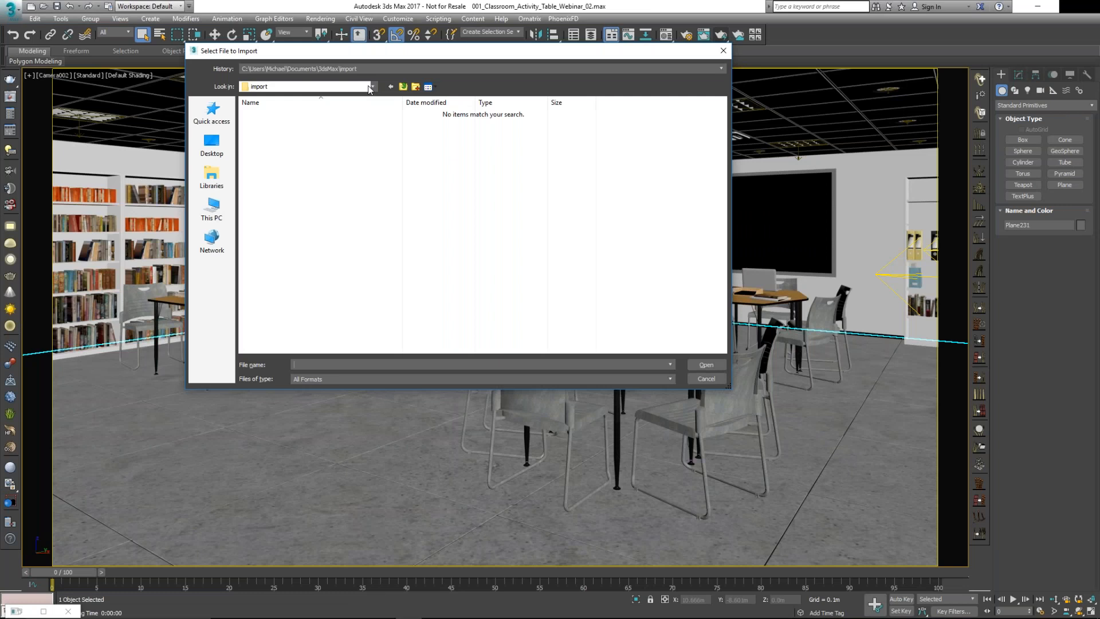
- Import MyScene1.ani from the Classroom anima project with High texture quality and apply V-Ray materials to its actors
{"action": "left_click", "coordinate": [368, 70]}
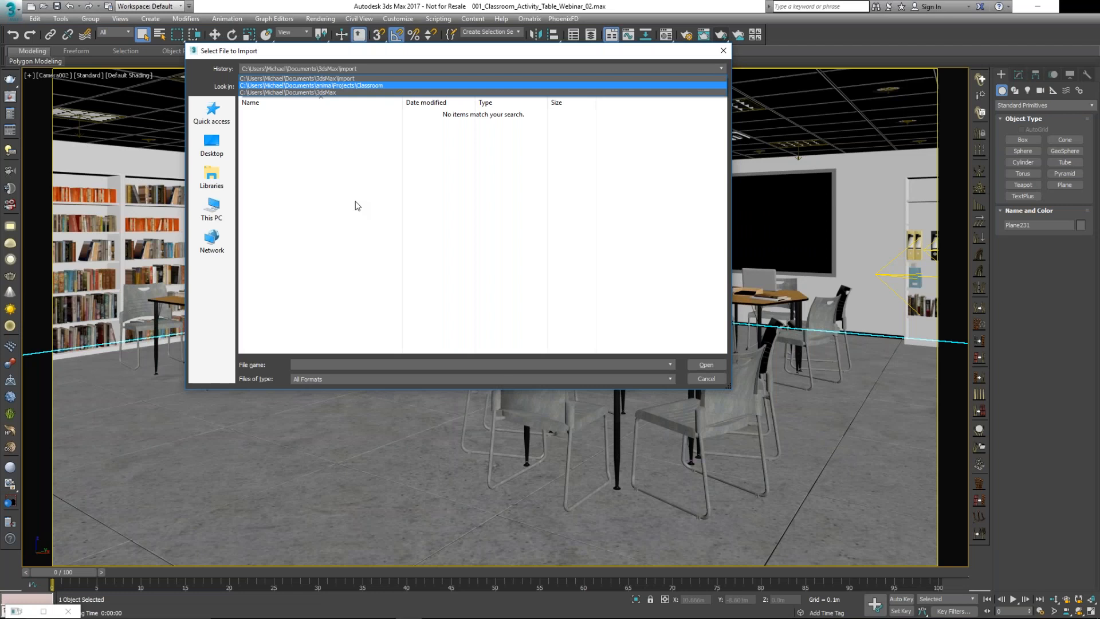
{"action": "key", "text": "Return"}
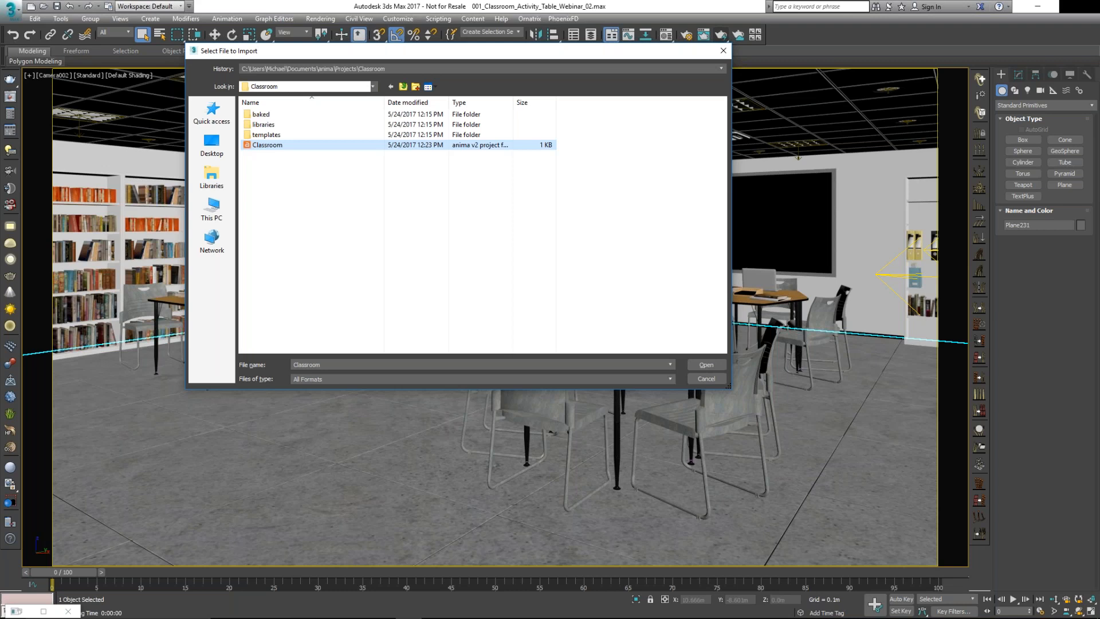
{"action": "key", "text": "Return"}
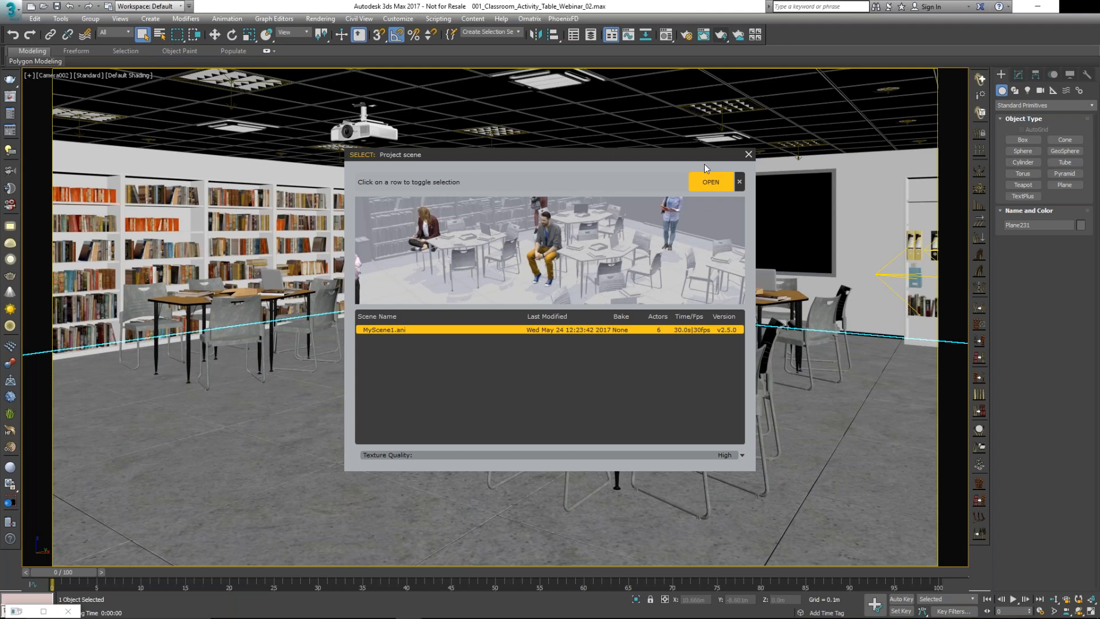
{"action": "left_click", "coordinate": [709, 181]}
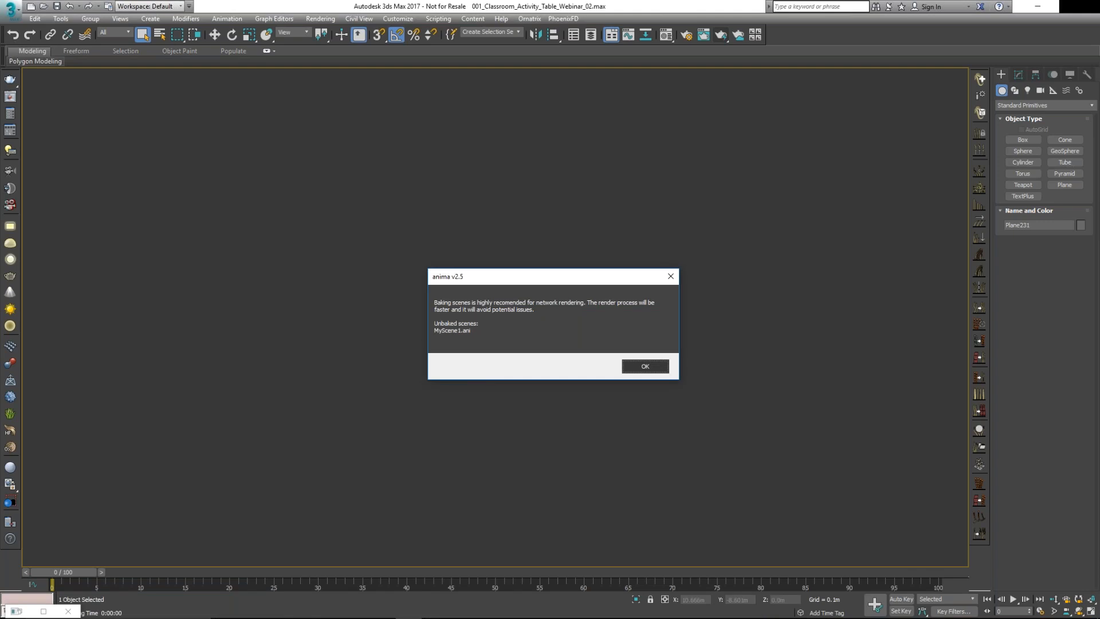
{"action": "key", "text": "Return"}
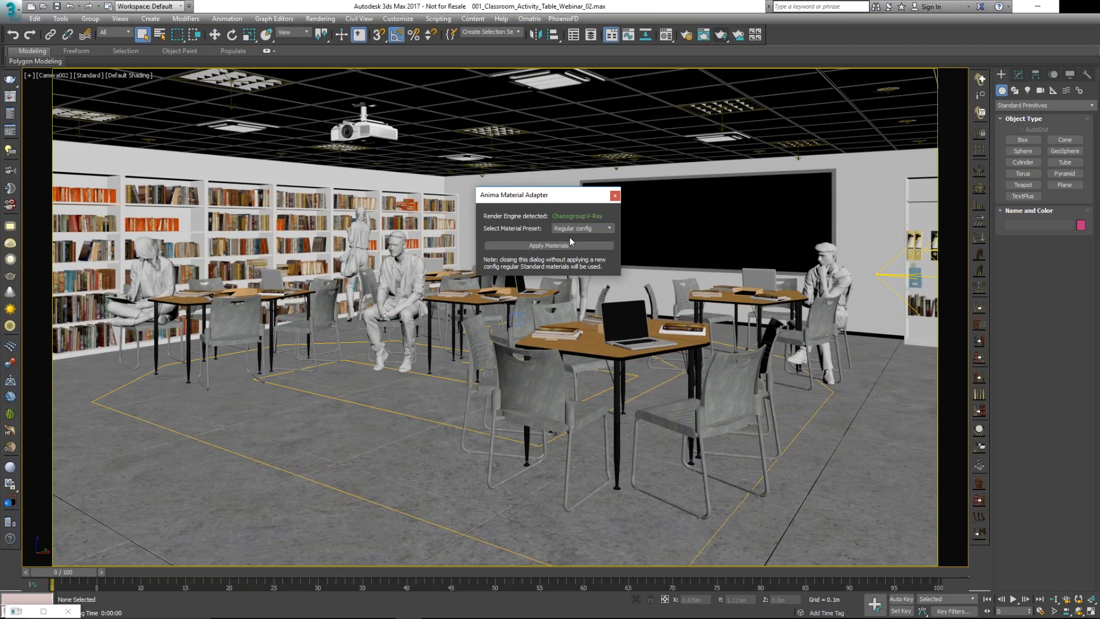
{"action": "left_click", "coordinate": [573, 228]}
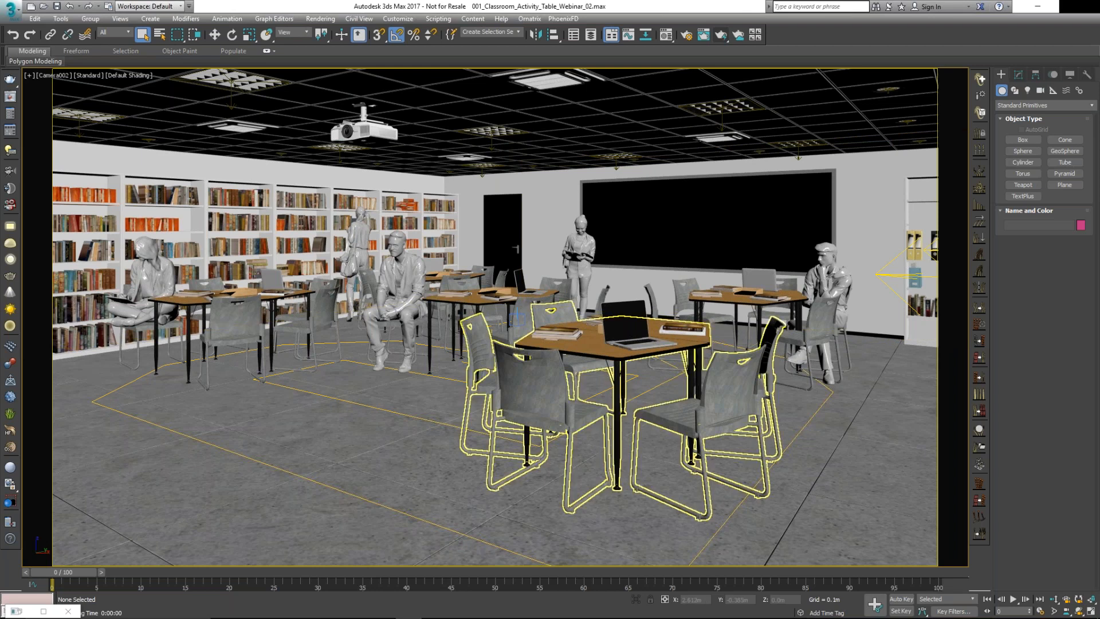
- Run a V-Ray test render of the populated classroom, then switch to Pdplayer to view the finished classroom renders
{"action": "left_click", "coordinate": [722, 35]}
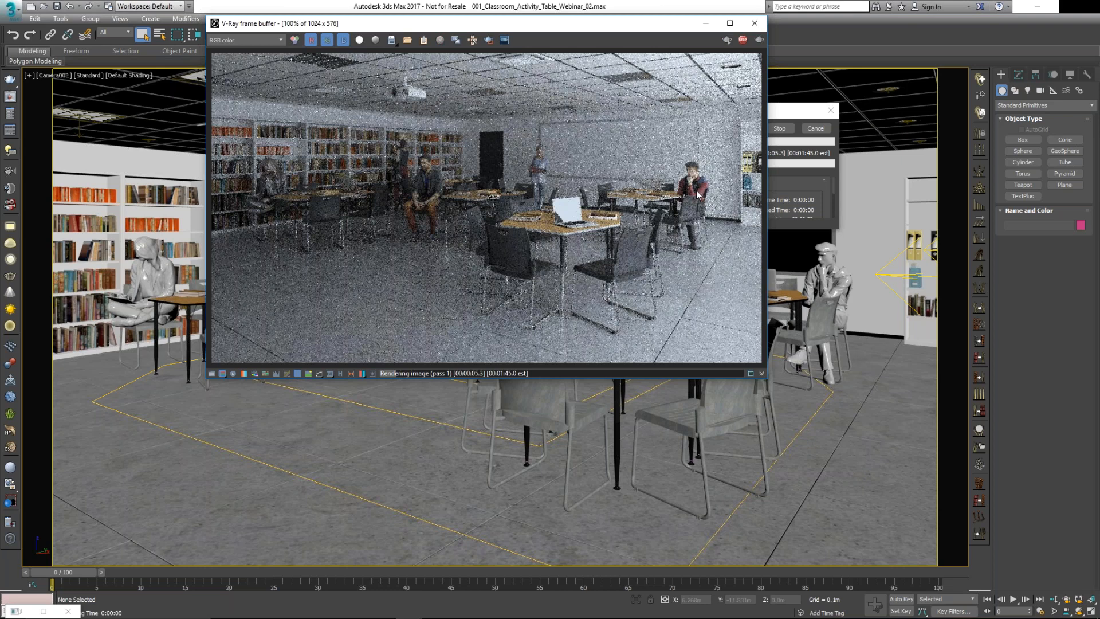
{"action": "left_click", "coordinate": [804, 117]}
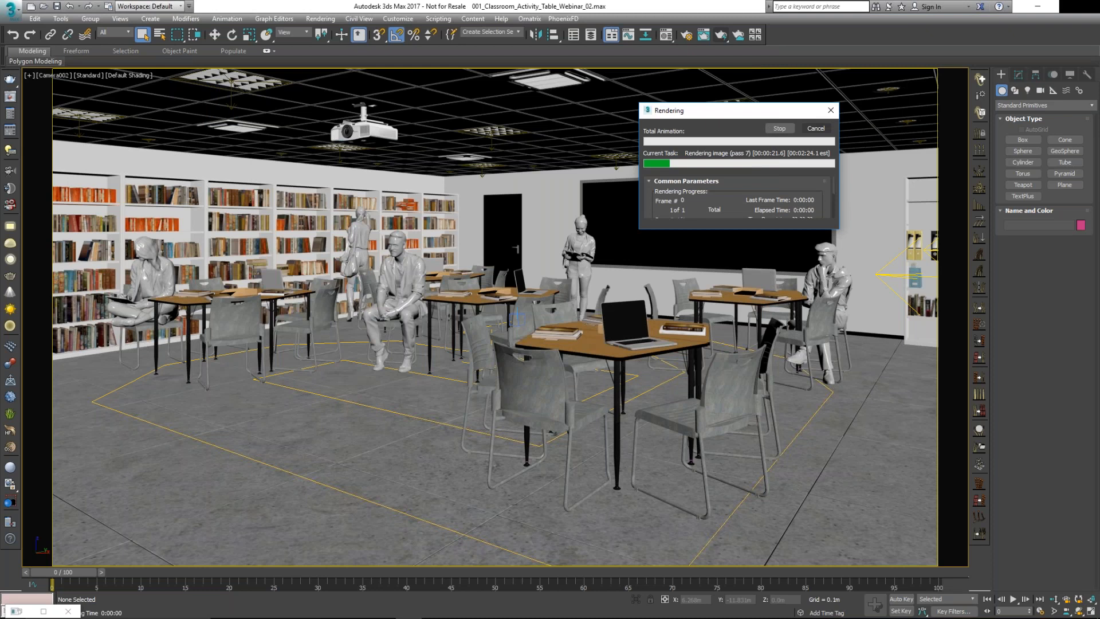
{"action": "key", "text": "alt+Tab"}
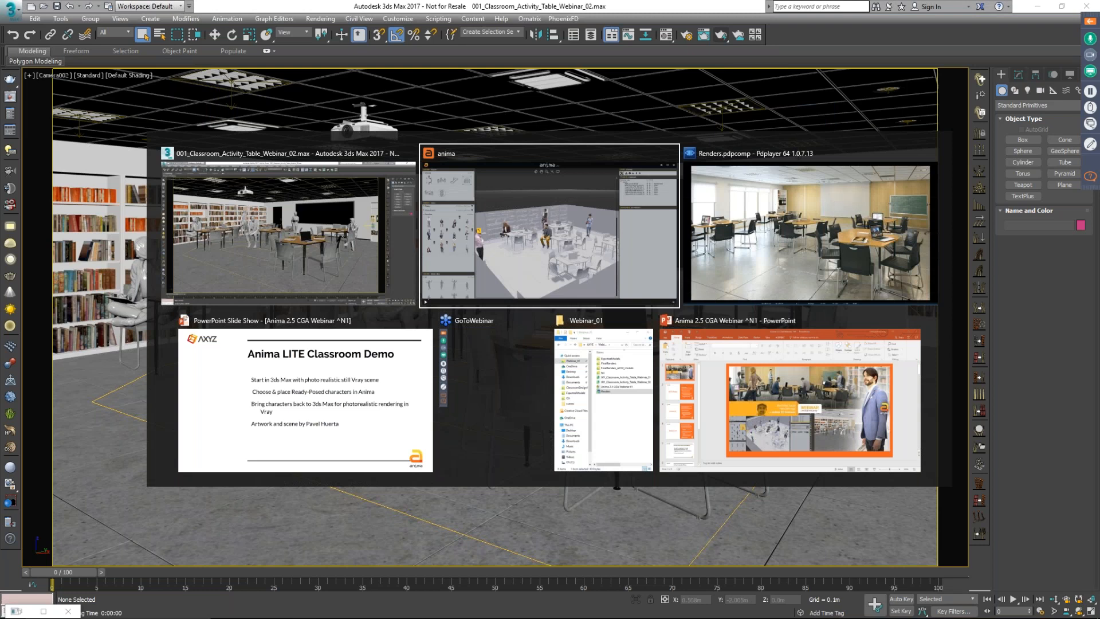
{"action": "key", "text": "alt+Tab"}
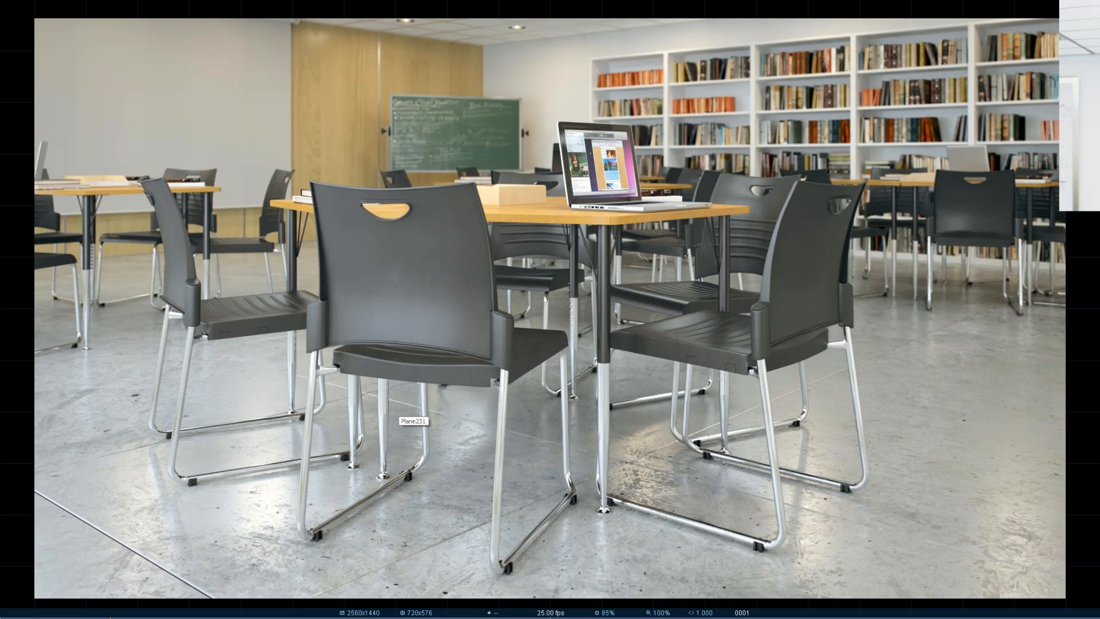
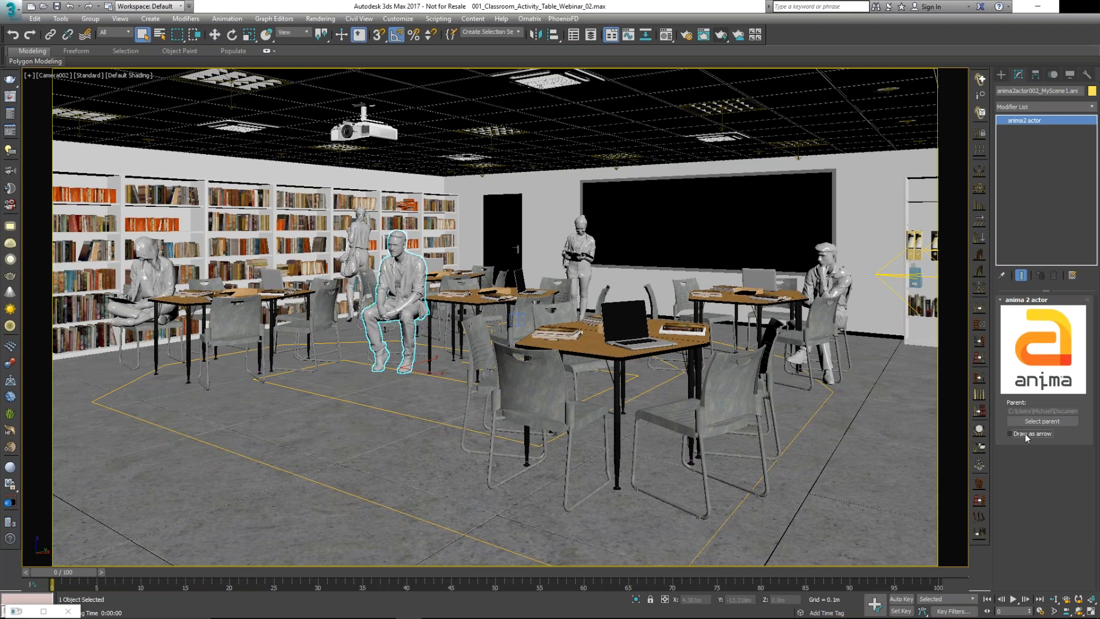
- Try drawing the seated man beside the middle table as an arrow and undo the change
{"action": "left_click", "coordinate": [1026, 434]}
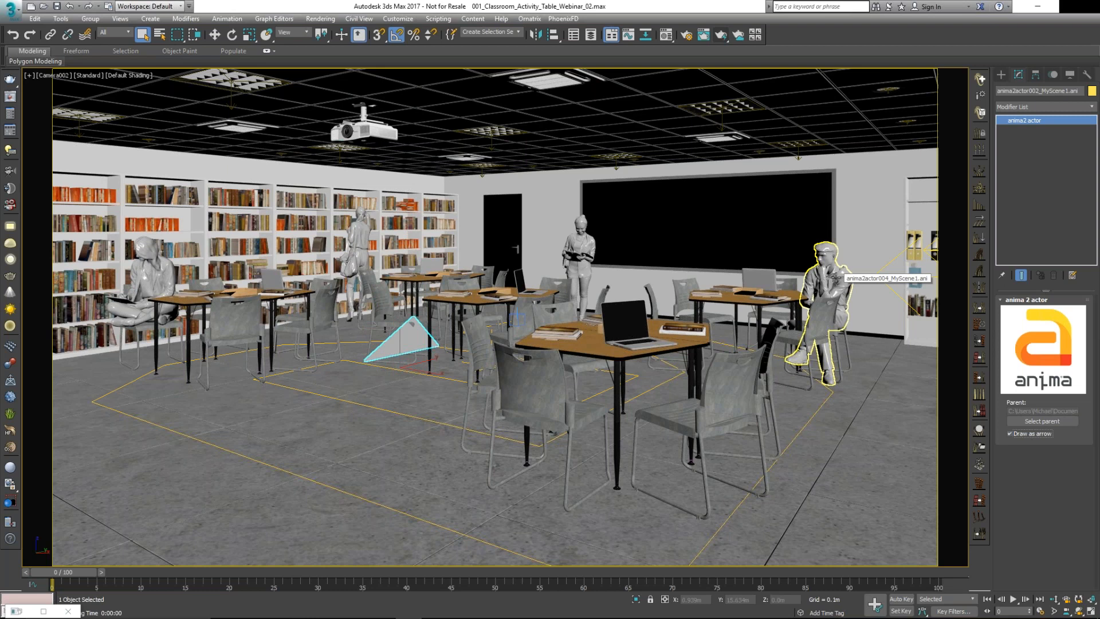
{"action": "key", "text": "ctrl+z"}
{"action": "key", "text": "ctrl+z"}
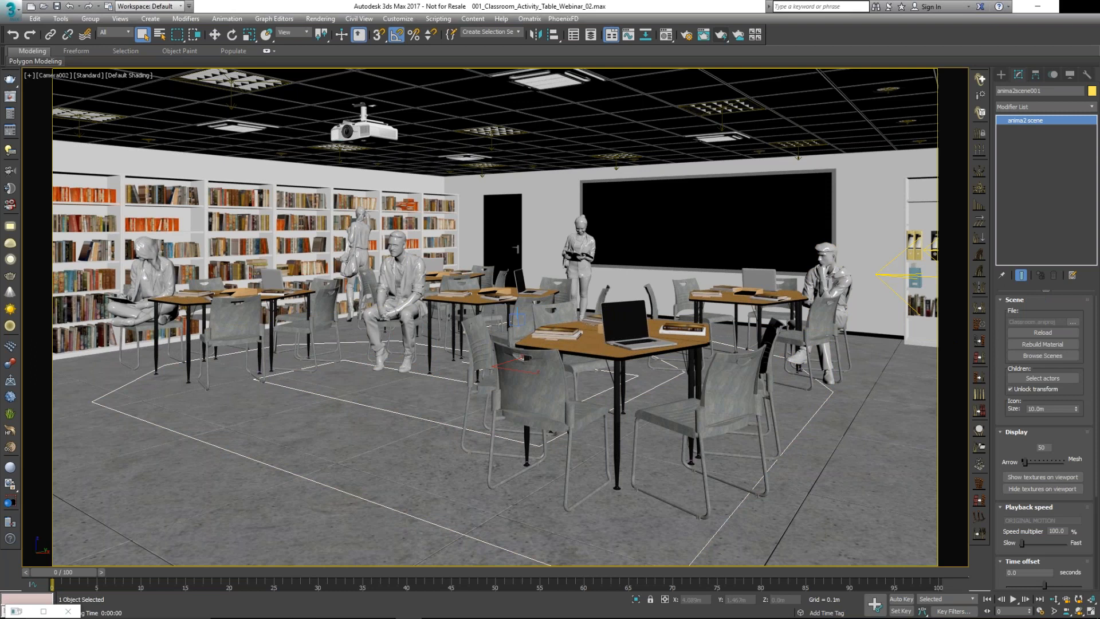
- Set the anima scene's display value to 0 and run a V-Ray test render of the classroom
{"action": "left_click", "coordinate": [1040, 342]}
{"action": "left_click_drag", "start_coordinate": [1014, 362], "coordinate": [1014, 247]}
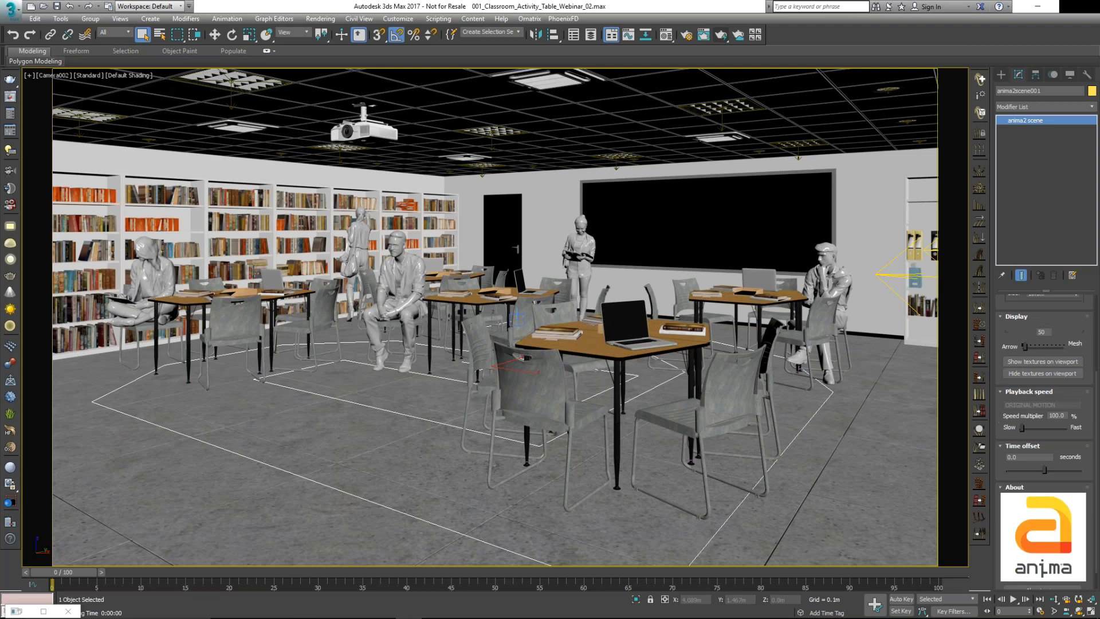
{"action": "double_click", "coordinate": [1042, 332]}
{"action": "type", "text": "0"}
{"action": "key", "text": "Return"}
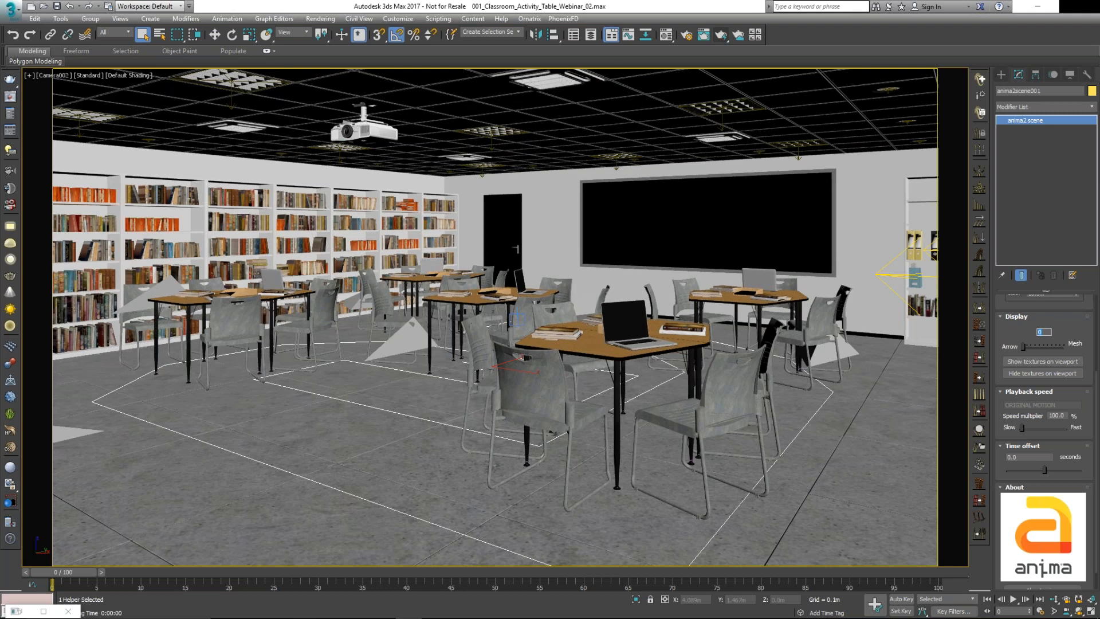
{"action": "left_click", "coordinate": [717, 43]}
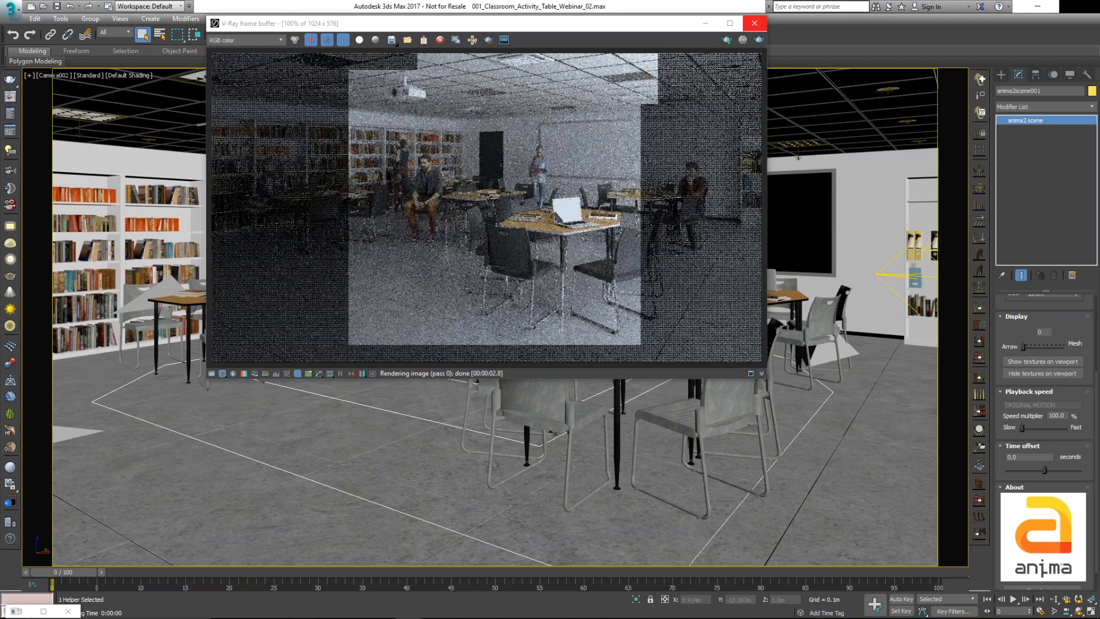
{"action": "left_click", "coordinate": [753, 23]}
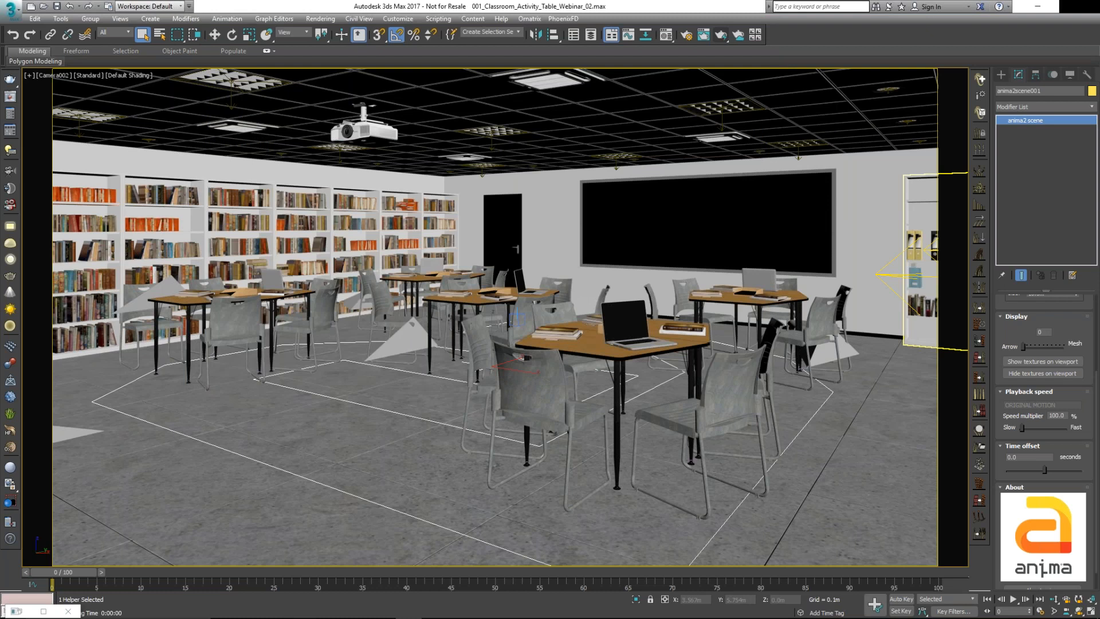
- Set the anima scene's display value to 20 and show the actors' textures in the viewport
{"action": "left_click", "coordinate": [1023, 346]}
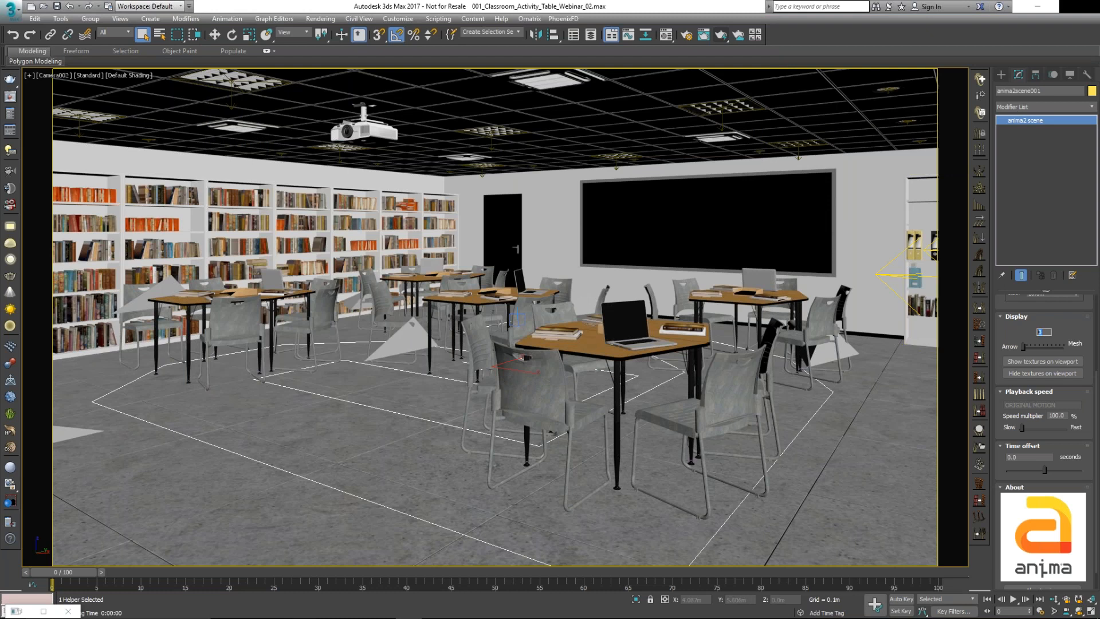
{"action": "type", "text": "20"}
{"action": "key", "text": "Return"}
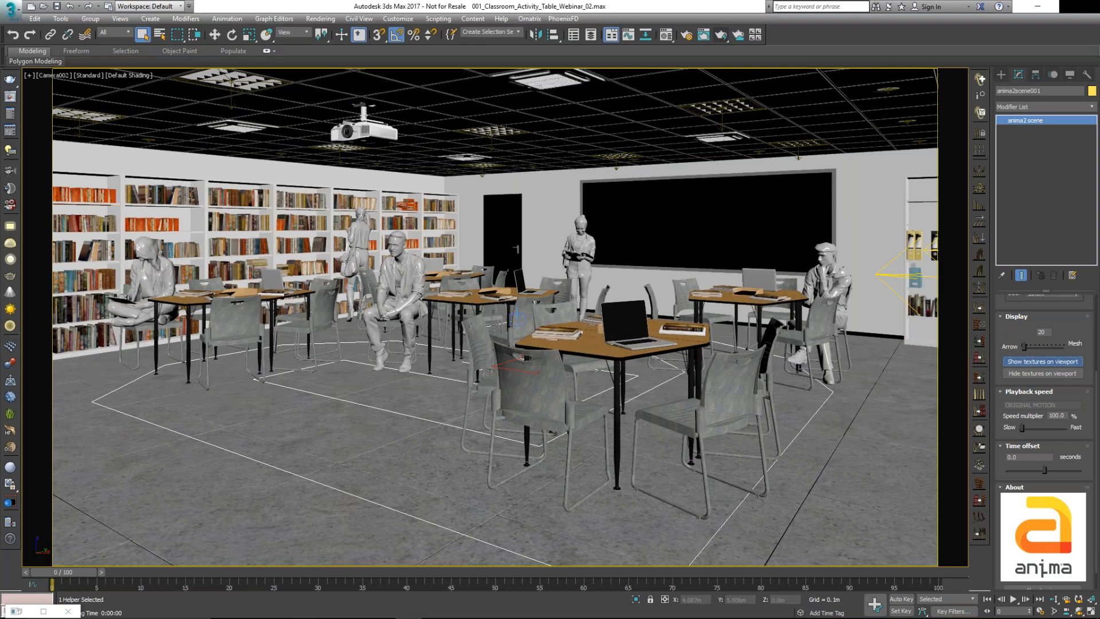
{"action": "left_click", "coordinate": [1042, 361]}
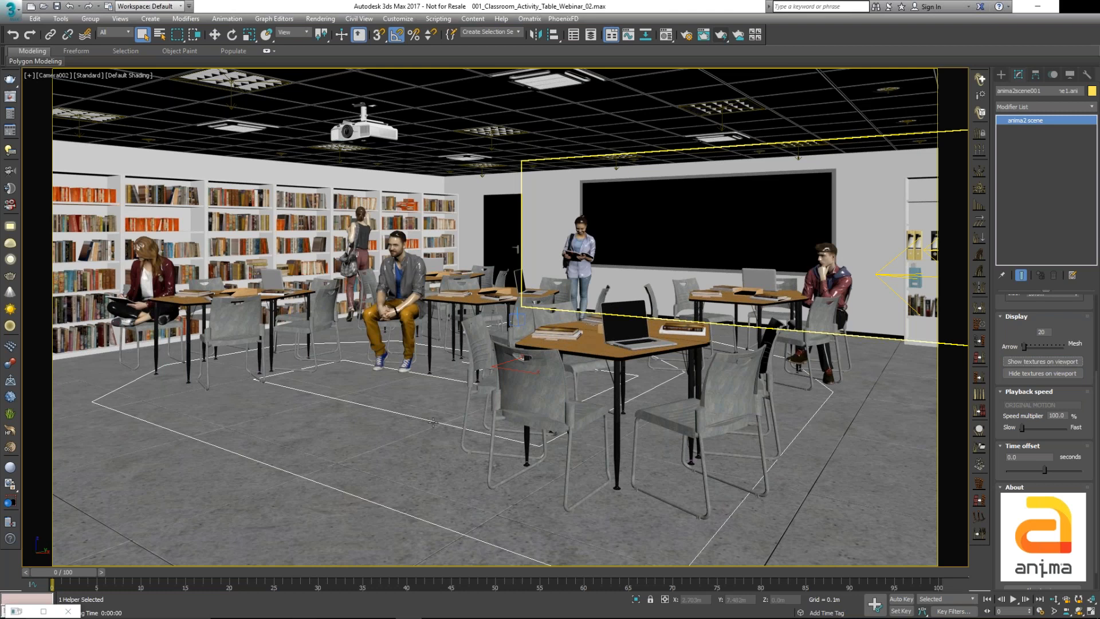
- Select the standing woman's parent scene, then try other playback speeds and set the speed multiplier back to 100%
{"action": "left_click", "coordinate": [579, 269]}
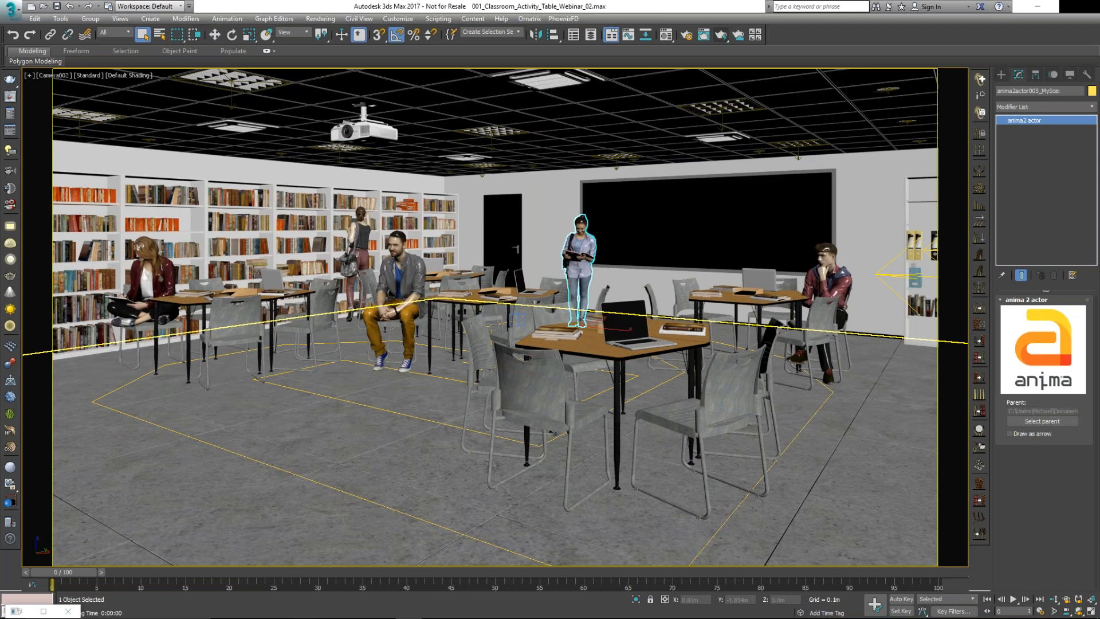
{"action": "left_click", "coordinate": [1065, 421]}
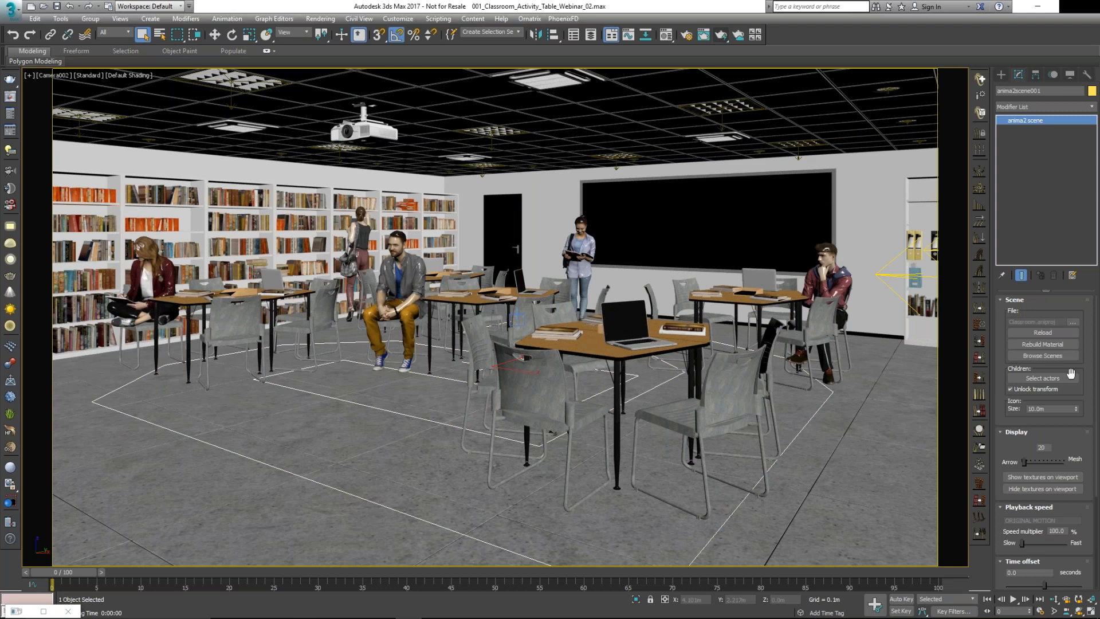
{"action": "scroll", "coordinate": [1070, 374], "scroll_direction": "down", "scroll_amount": 5}
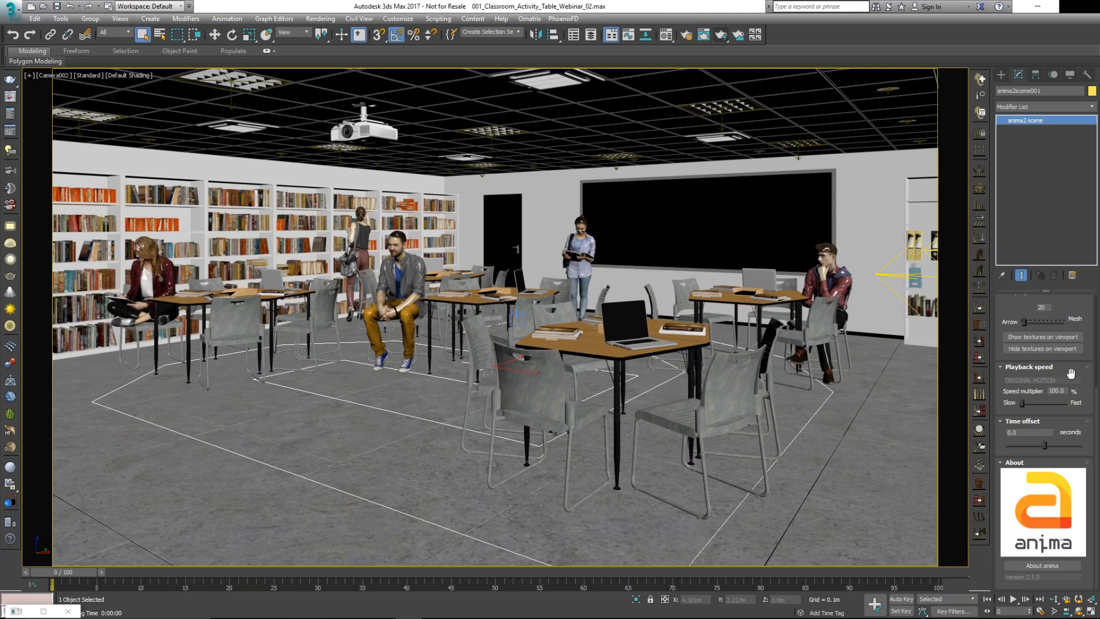
{"action": "left_click_drag", "start_coordinate": [1022, 403], "coordinate": [1019, 403]}
{"action": "left_click_drag", "start_coordinate": [1020, 403], "coordinate": [1038, 402]}
{"action": "type", "text": "100"}
{"action": "key", "text": "Return"}
{"action": "scroll", "coordinate": [1042, 429], "scroll_direction": "up", "scroll_amount": 5}
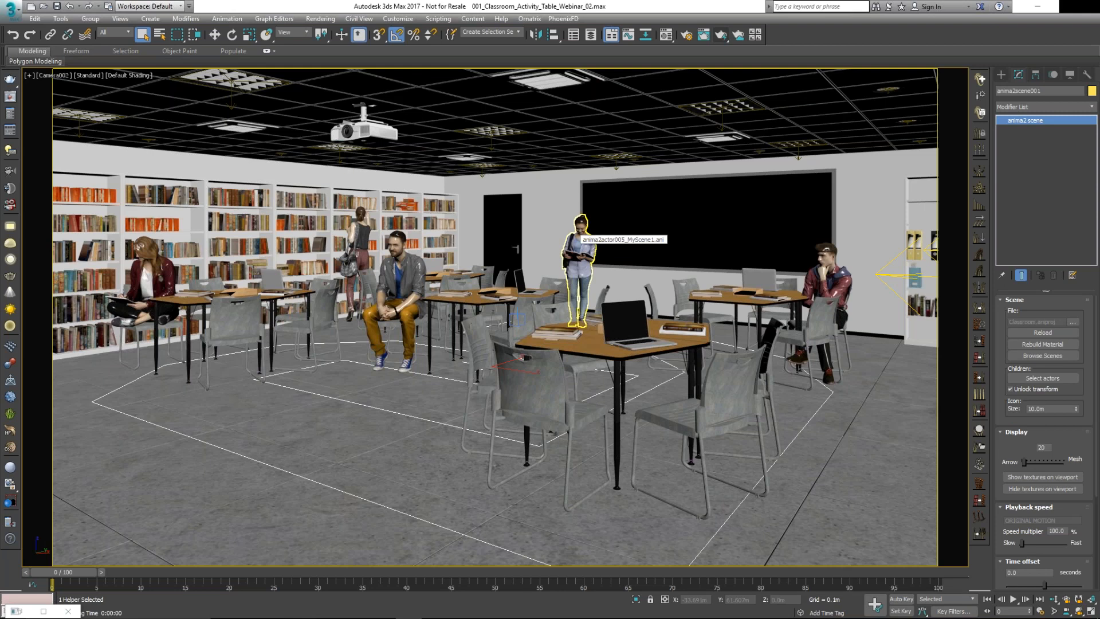
- Open the Material Editor and pick the seated man's material from the scene into the second sample slot
{"action": "key", "text": "m"}
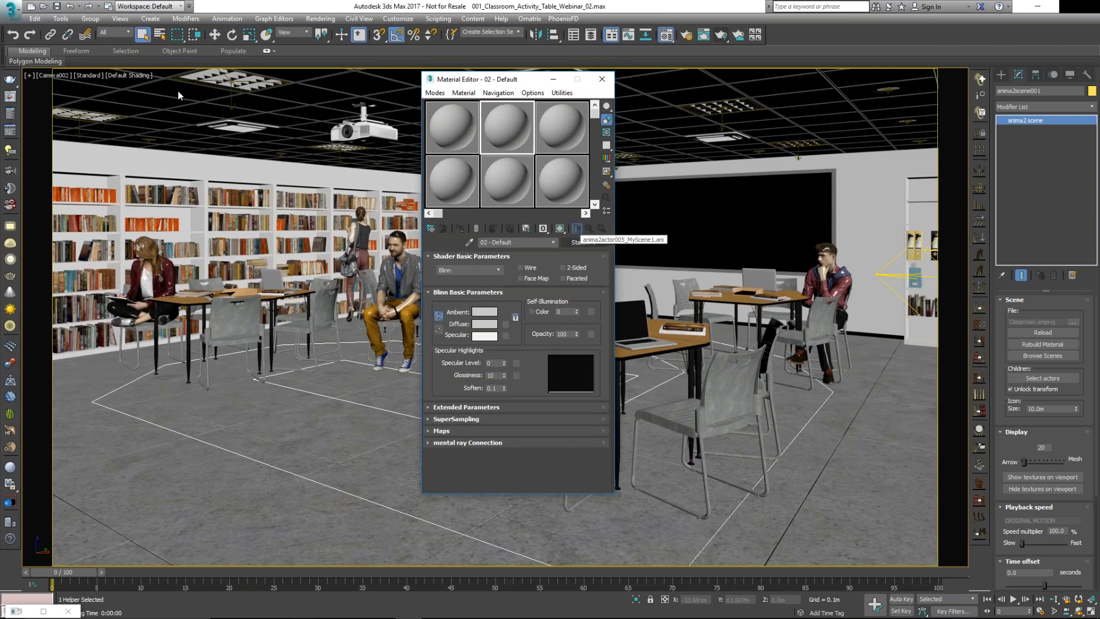
{"action": "left_click_drag", "start_coordinate": [508, 81], "coordinate": [157, 93]}
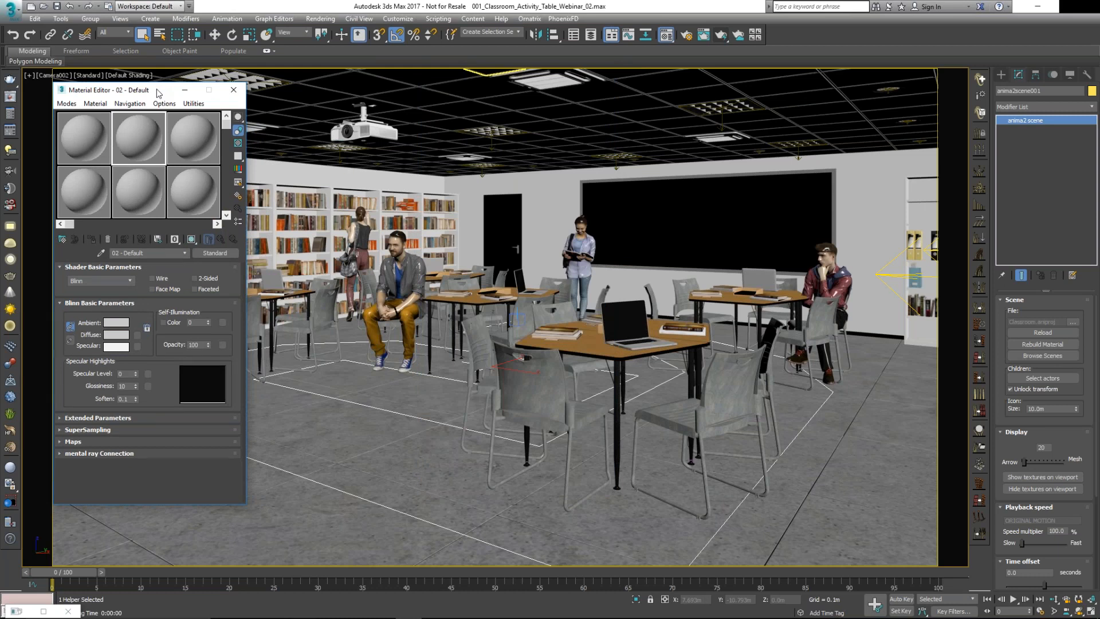
{"action": "left_click", "coordinate": [101, 253]}
{"action": "left_click", "coordinate": [395, 298]}
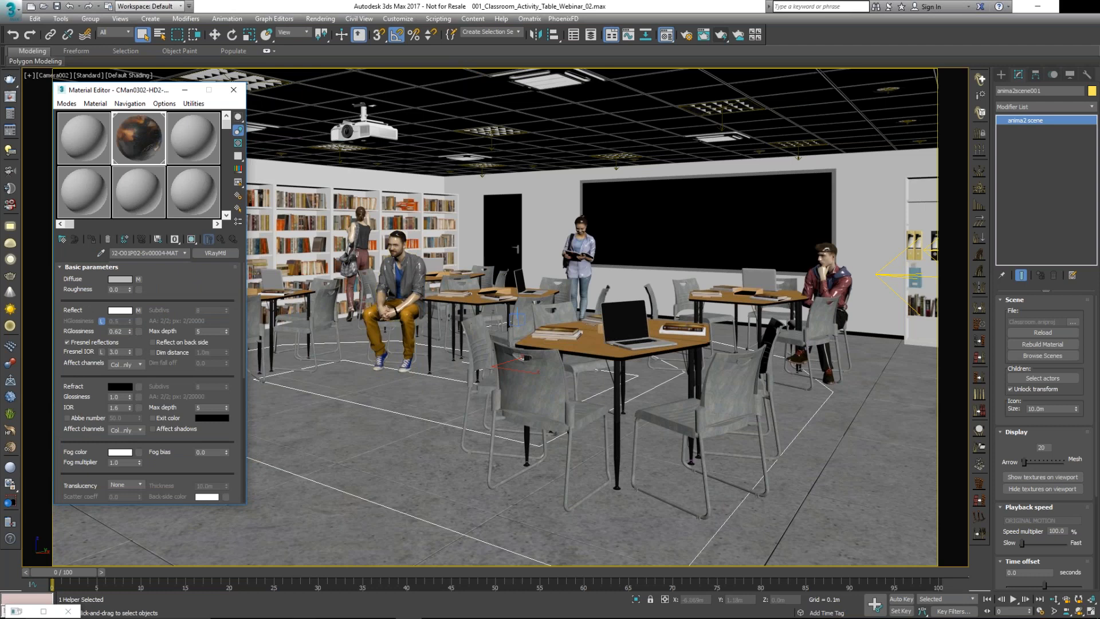
- Examine the seated man's diffuse texture image through the Falloff and Color Correction maps and return to the base material
{"action": "left_click", "coordinate": [137, 279]}
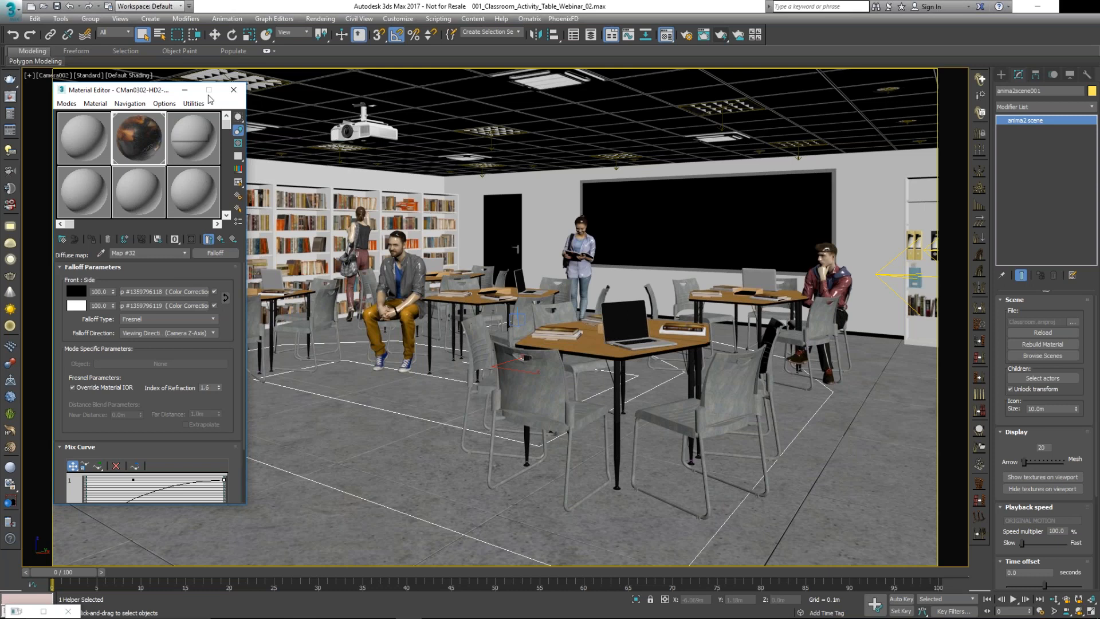
{"action": "left_click_drag", "start_coordinate": [209, 95], "coordinate": [275, 100]}
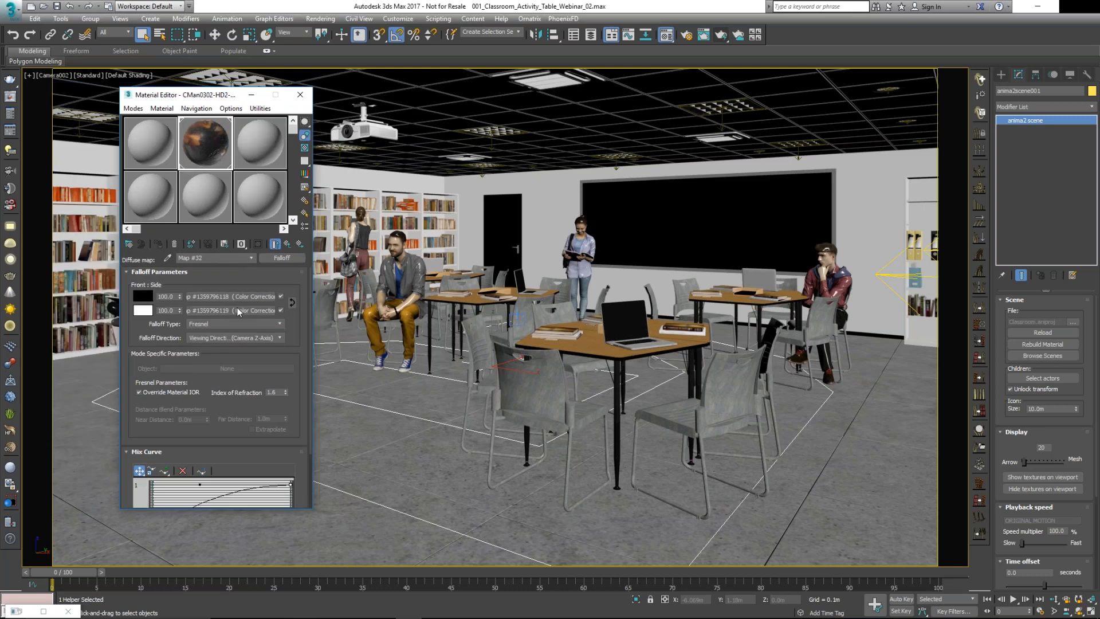
{"action": "left_click", "coordinate": [220, 309]}
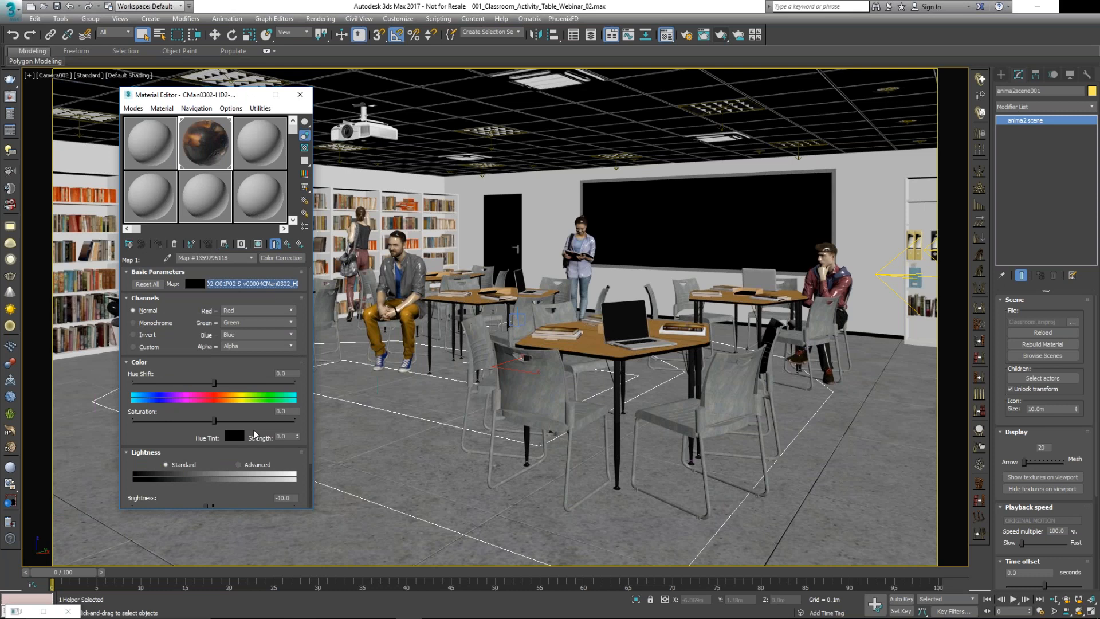
{"action": "left_click", "coordinate": [252, 283]}
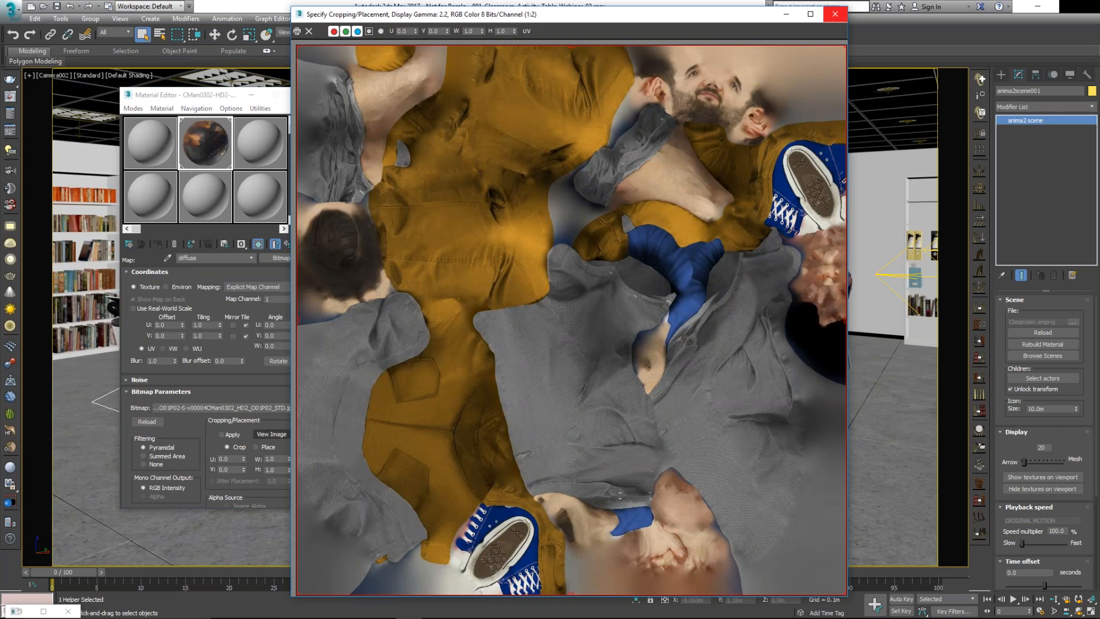
{"action": "left_click", "coordinate": [835, 14]}
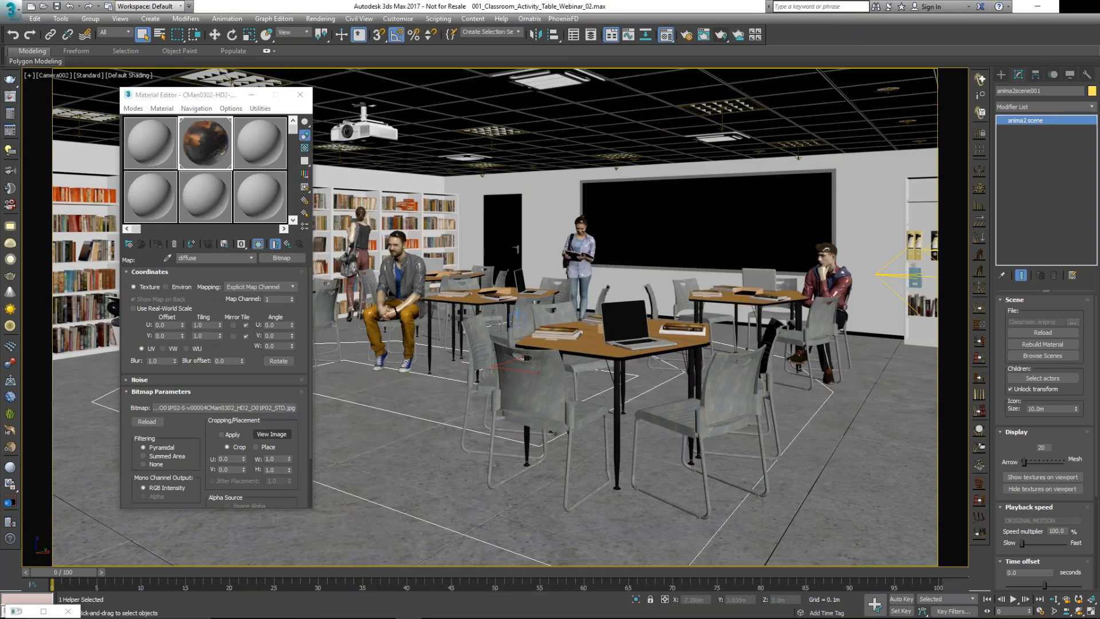
{"action": "left_click", "coordinate": [288, 244]}
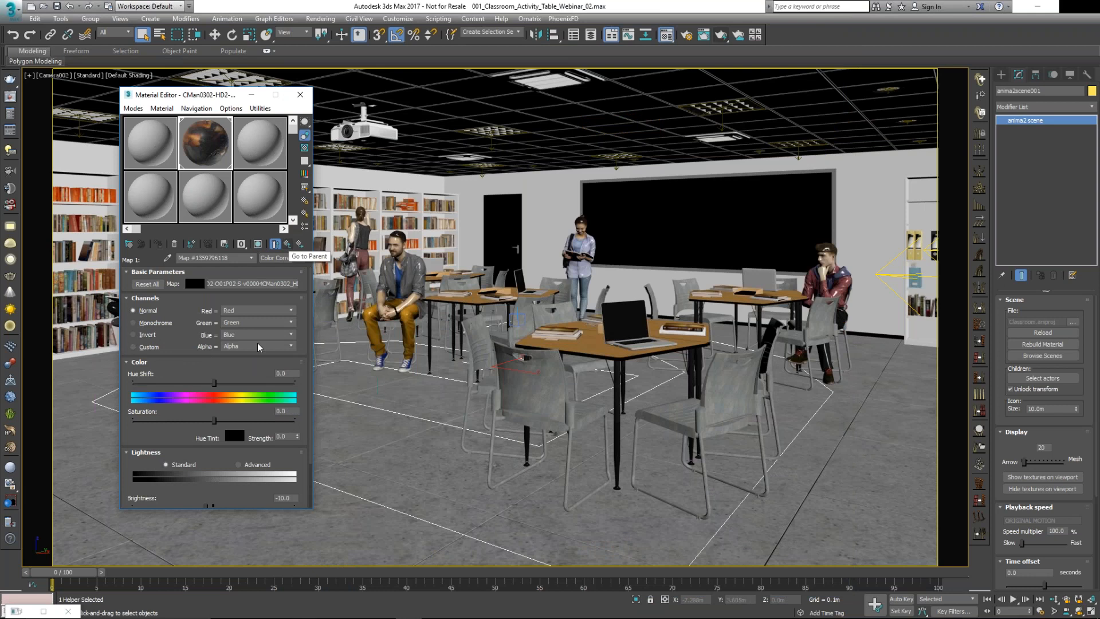
{"action": "left_click", "coordinate": [288, 244]}
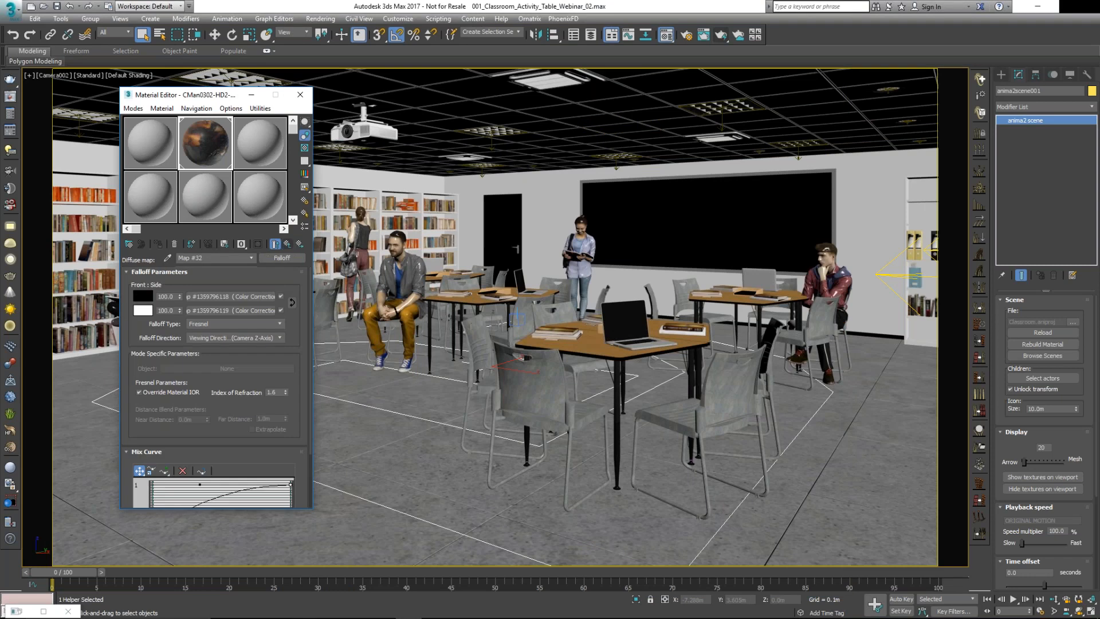
{"action": "left_click", "coordinate": [275, 244]}
- View the specular bitmap in the material's reflect channel and return to the base material
{"action": "left_click", "coordinate": [205, 314]}
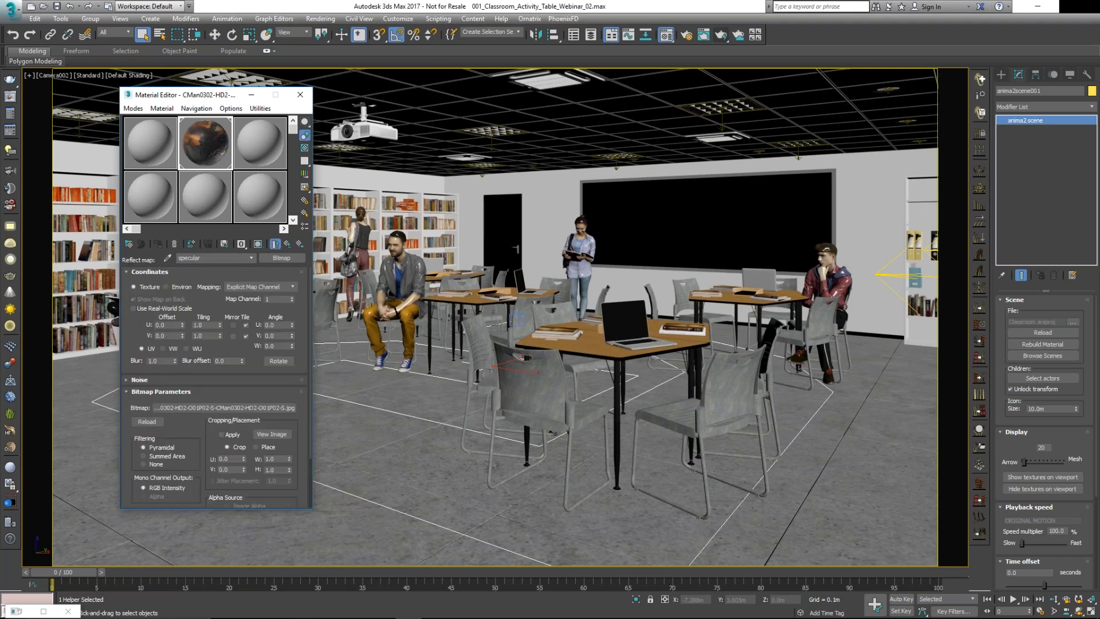
{"action": "left_click", "coordinate": [271, 434]}
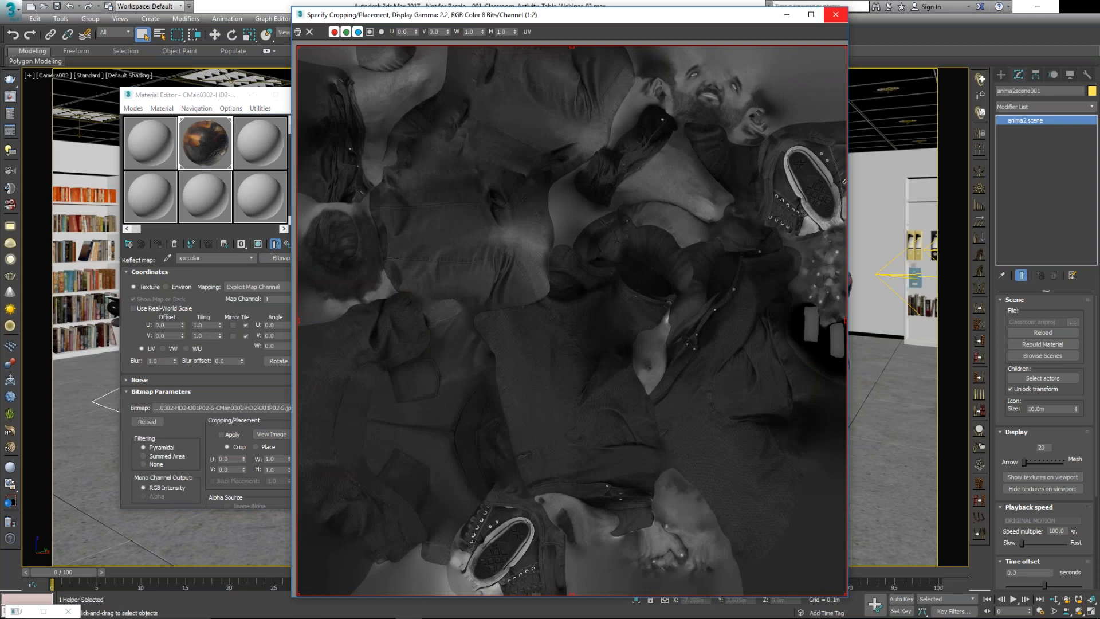
{"action": "left_click", "coordinate": [835, 14]}
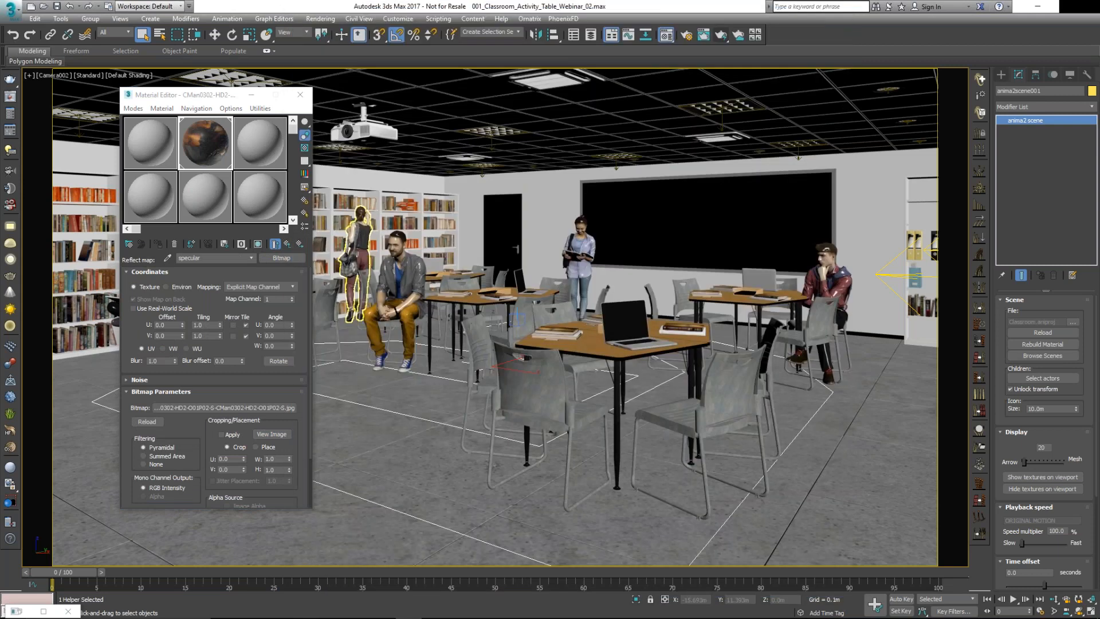
{"action": "left_click", "coordinate": [287, 244]}
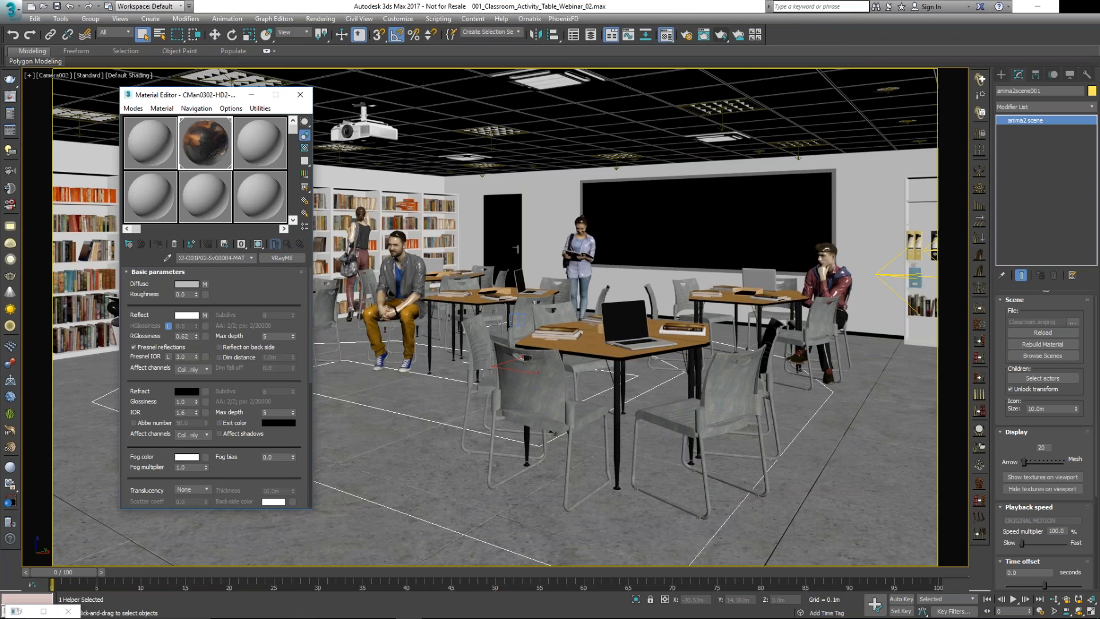
- View the normal bitmap inside the VRayNormalMap of the material's bump channel
{"action": "scroll", "coordinate": [215, 389], "scroll_direction": "down", "scroll_amount": 5}
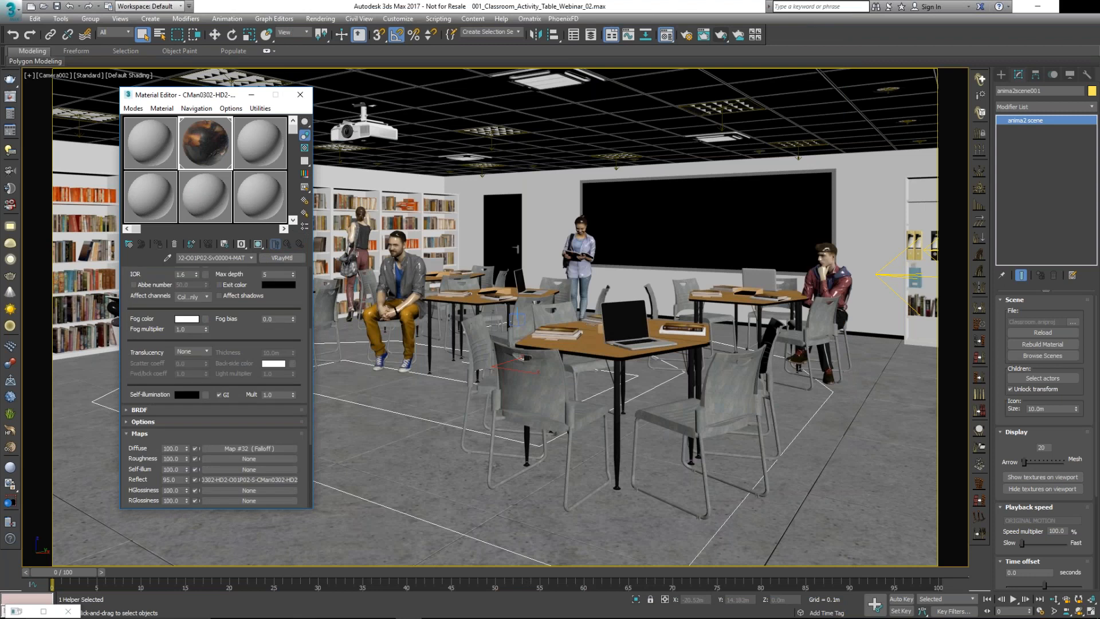
{"action": "scroll", "coordinate": [215, 390], "scroll_direction": "down", "scroll_amount": 5}
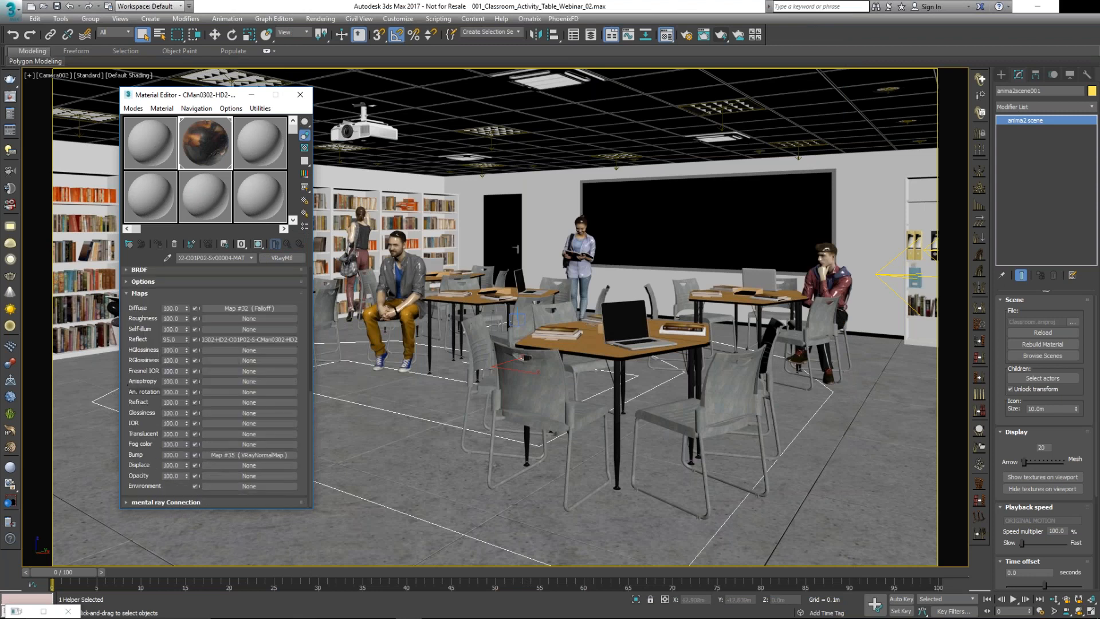
{"action": "left_click", "coordinate": [249, 456]}
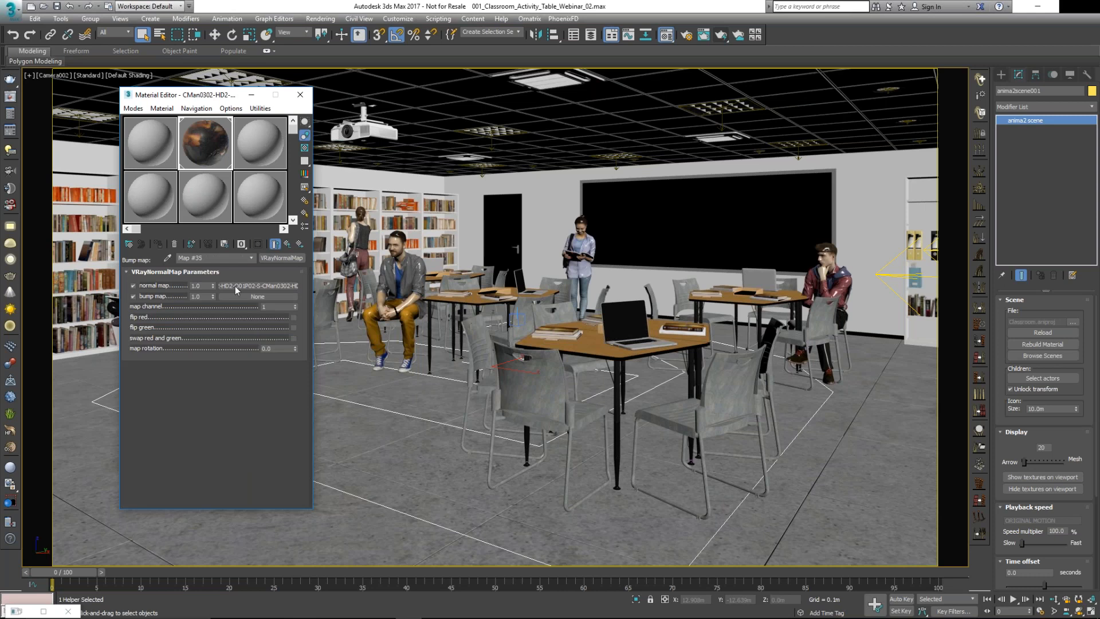
{"action": "left_click", "coordinate": [274, 286]}
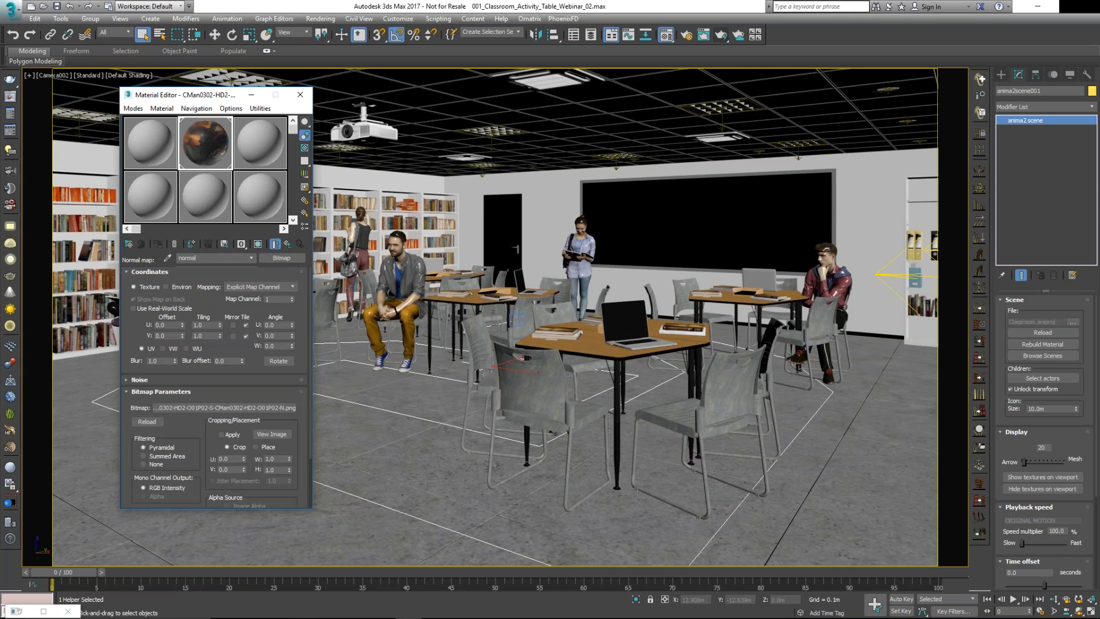
{"action": "left_click", "coordinate": [272, 434]}
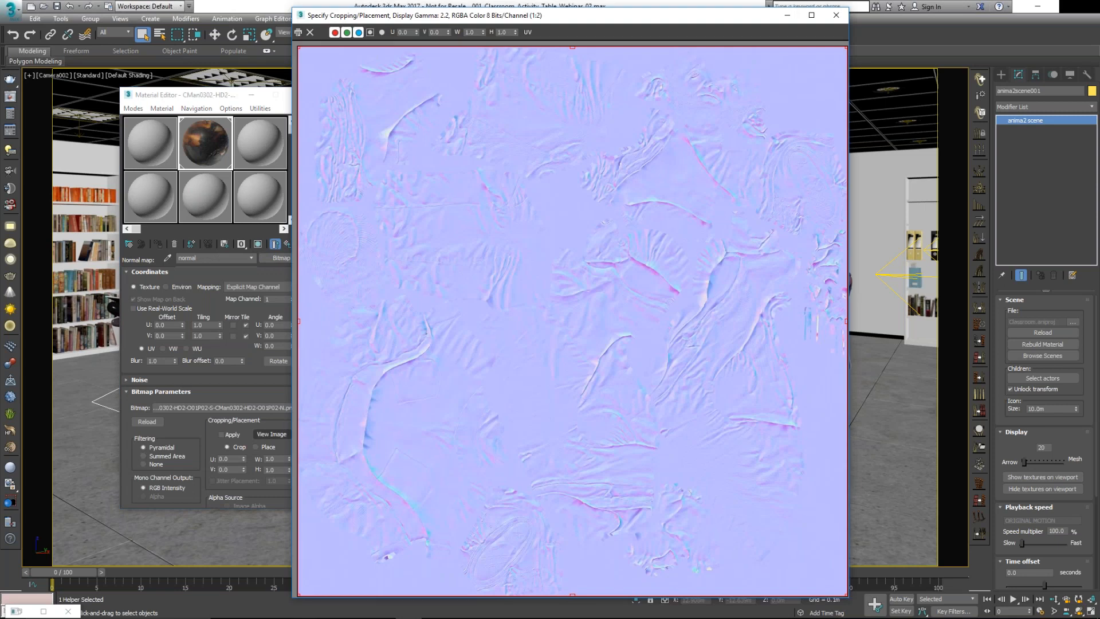
{"action": "left_click", "coordinate": [835, 15]}
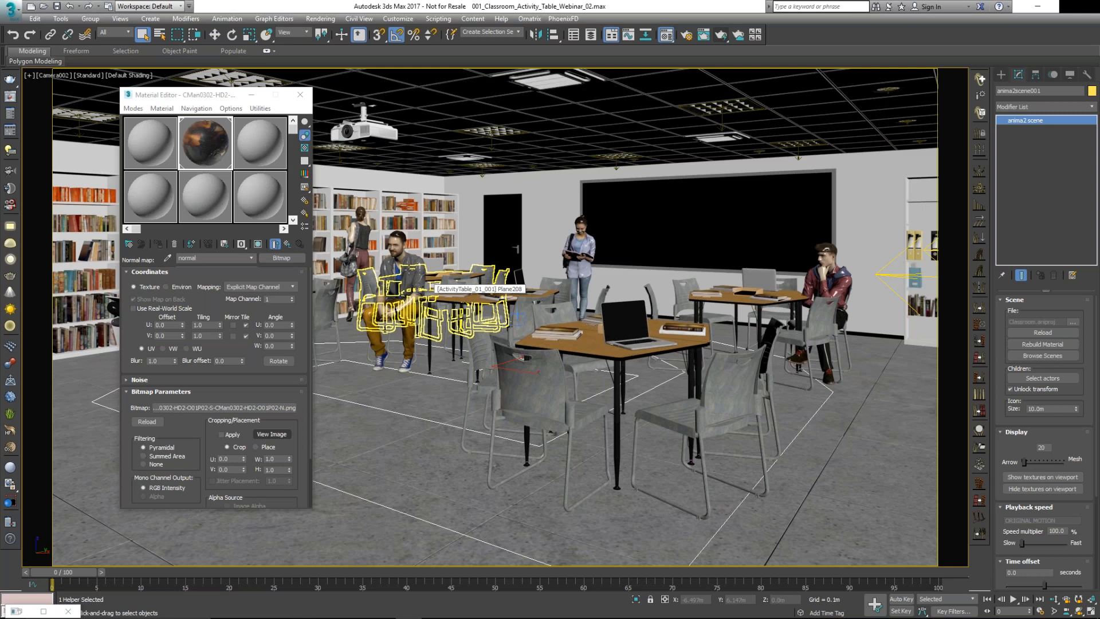
- Select the seated man and return from the normal map to his material's main parameters
{"action": "left_click", "coordinate": [408, 267]}
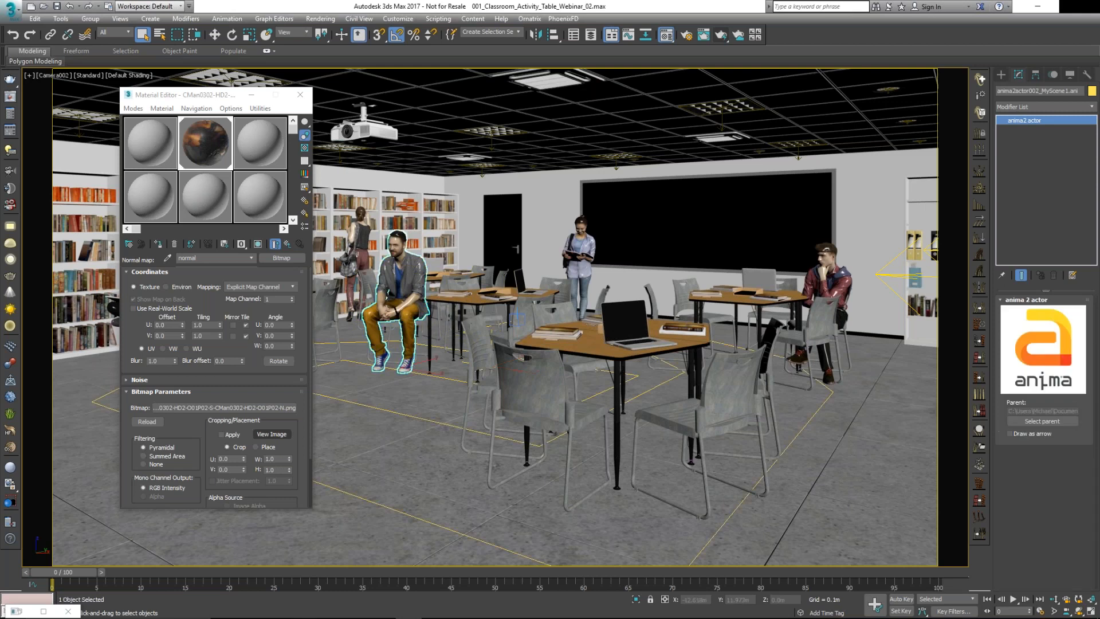
{"action": "left_click", "coordinate": [289, 243]}
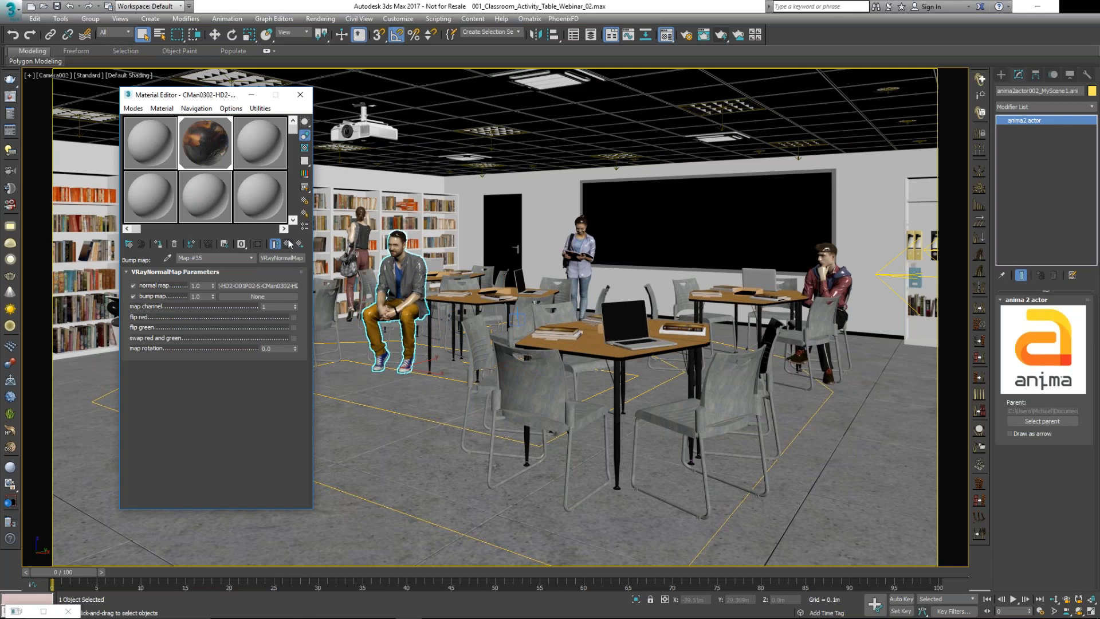
{"action": "left_click", "coordinate": [287, 243]}
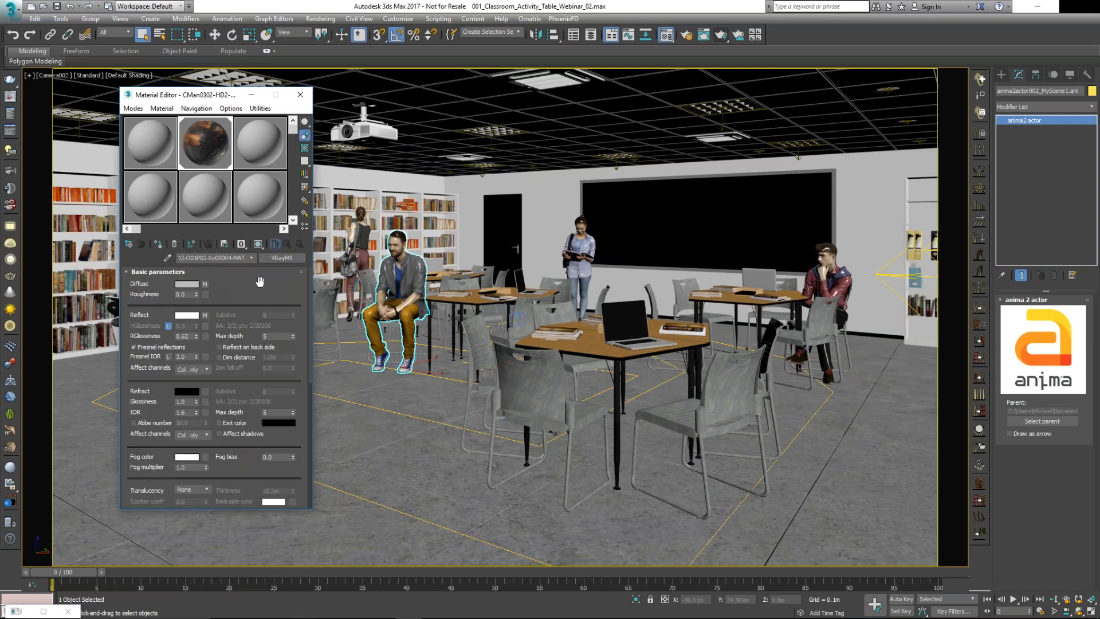
{"action": "scroll", "coordinate": [275, 318], "scroll_direction": "down", "scroll_amount": 2}
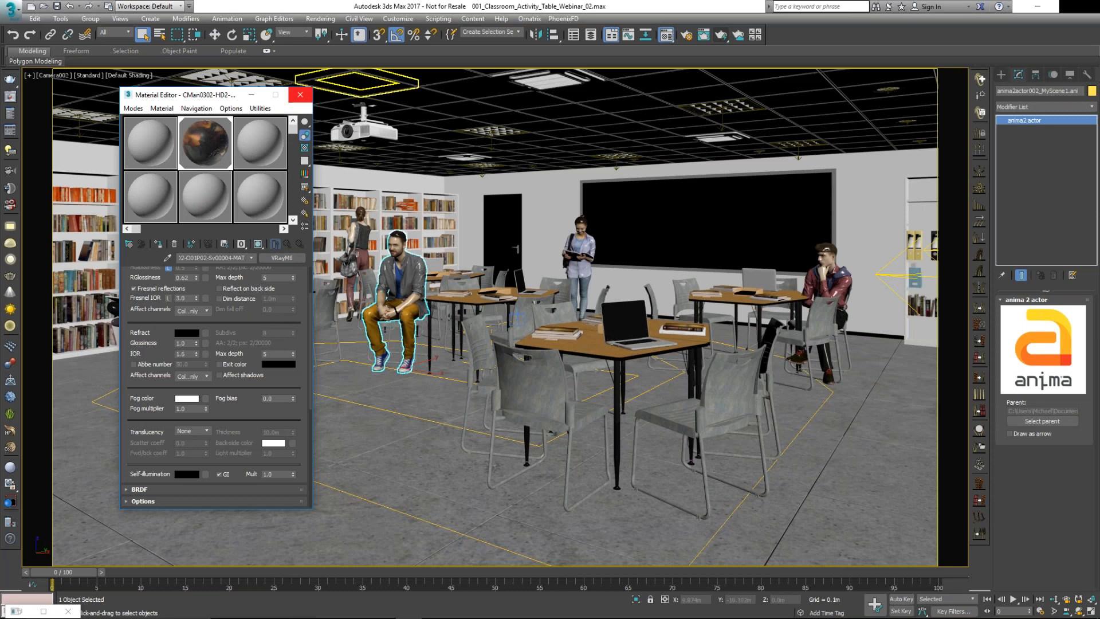
- Close the Material Editor and deselect the seated man in the camera view
{"action": "left_click", "coordinate": [299, 94]}
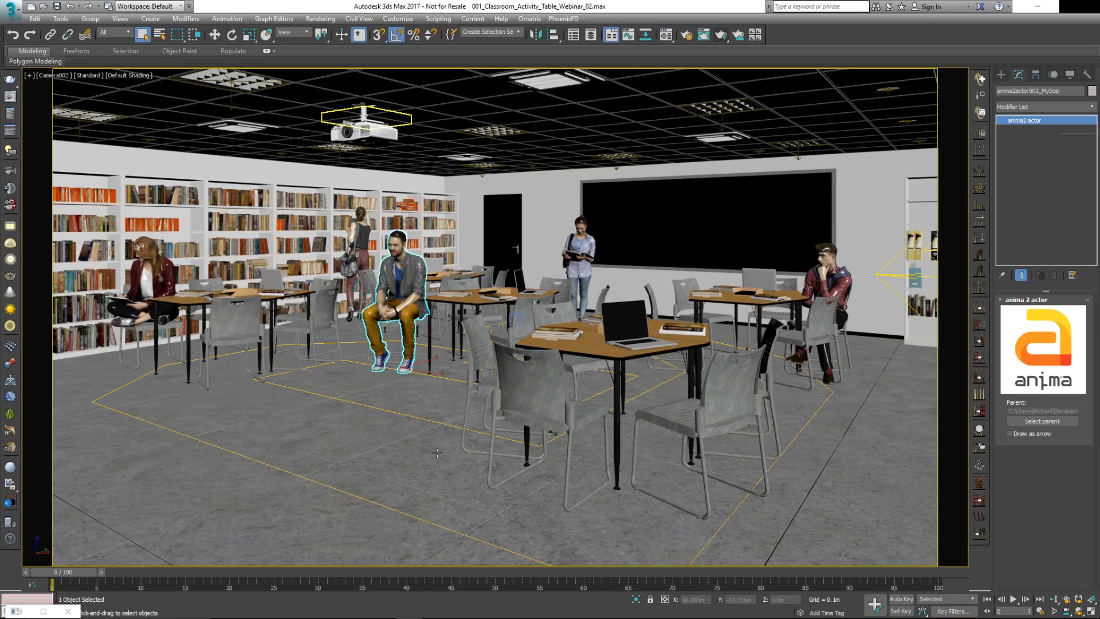
{"action": "left_click", "coordinate": [437, 453]}
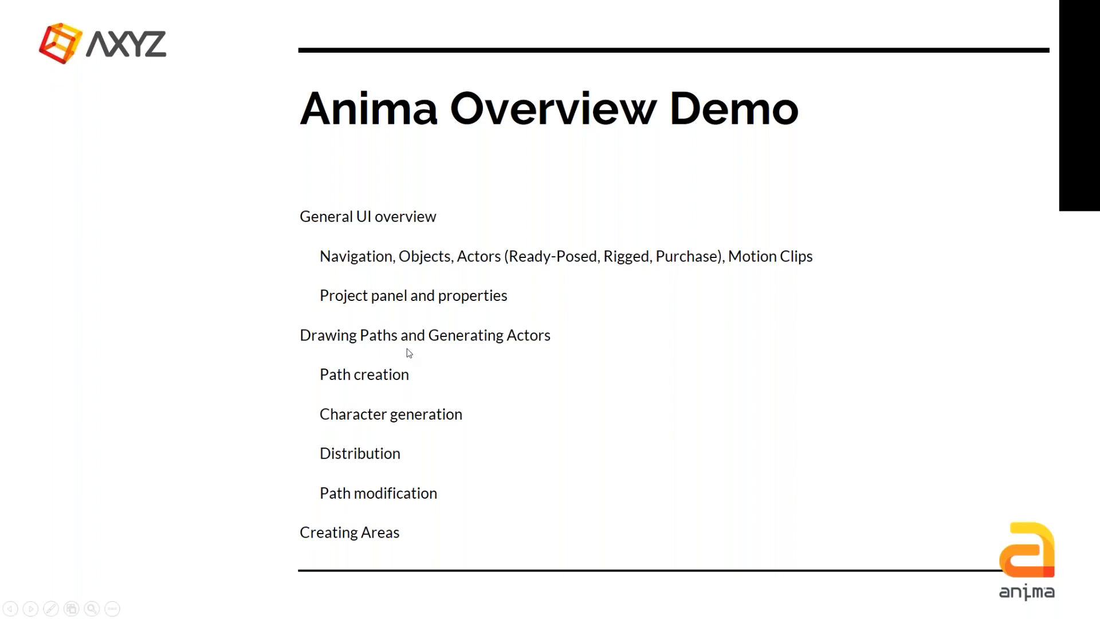
- Switch to anima, open the recent Demos project and dismiss its scene browser without loading a scene
{"action": "key", "text": "alt+Tab"}
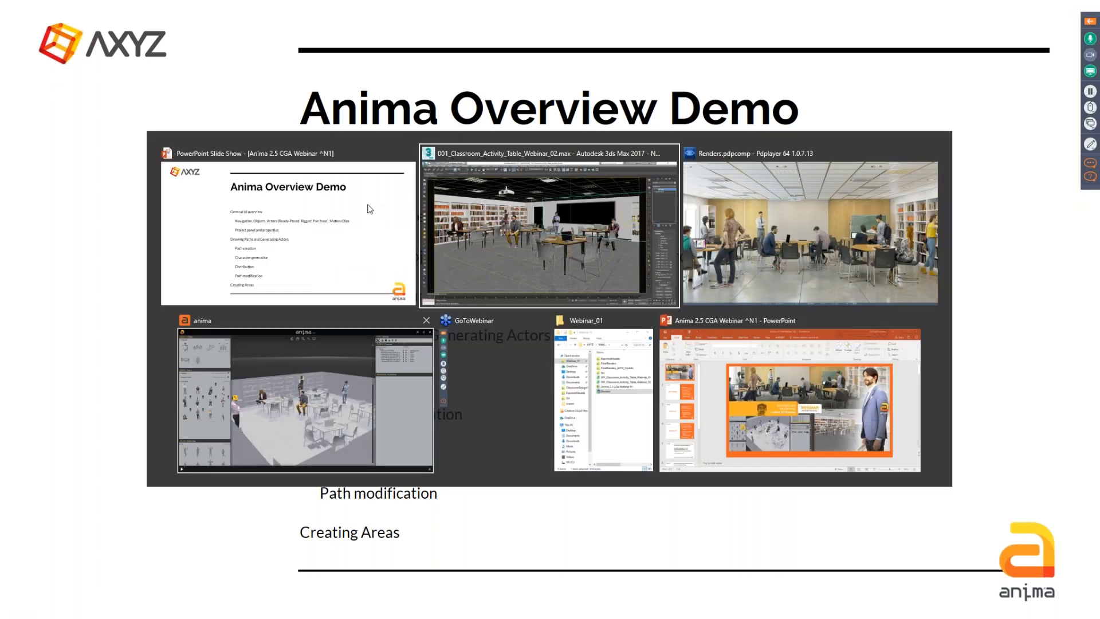
{"action": "left_click", "coordinate": [312, 391]}
{"action": "left_click", "coordinate": [27, 17]}
{"action": "mouse_move", "coordinate": [131, 79]}
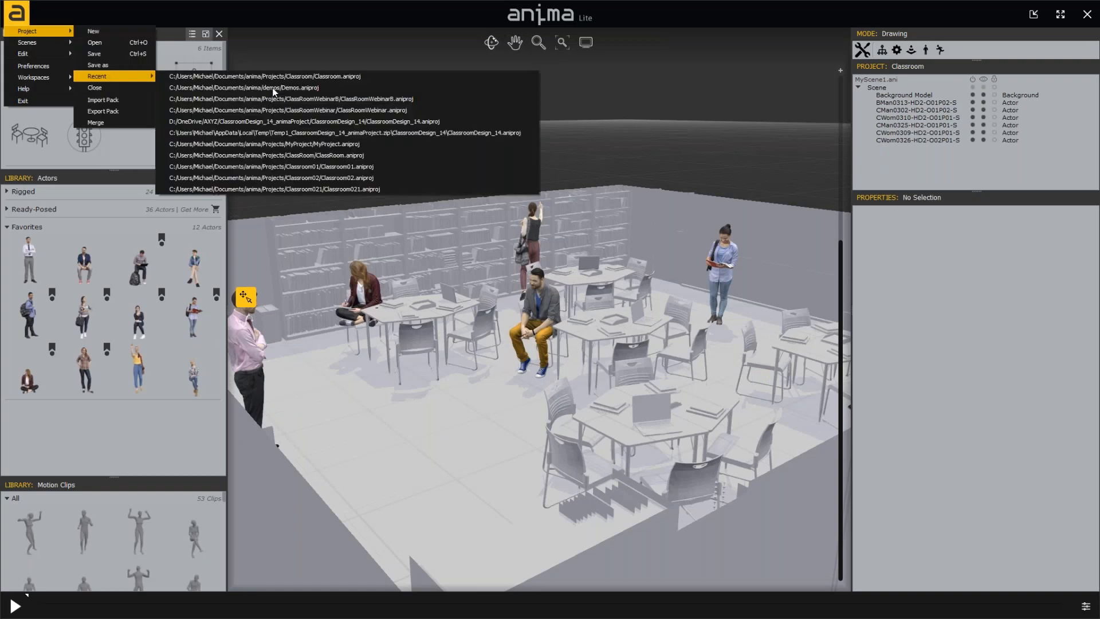
{"action": "left_click", "coordinate": [274, 88]}
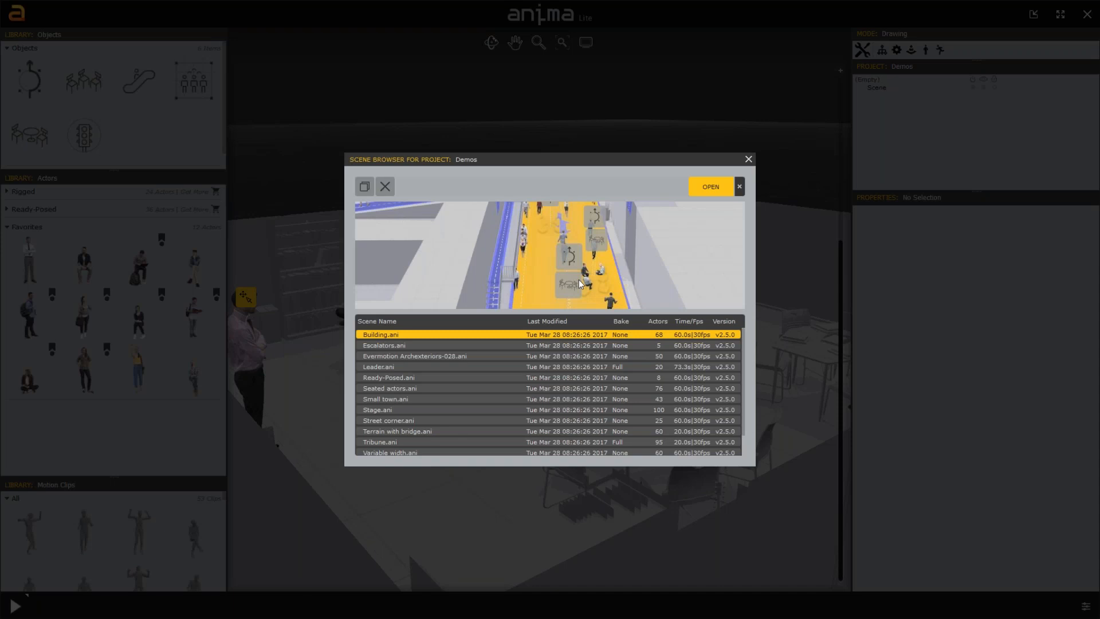
{"action": "left_click", "coordinate": [748, 160]}
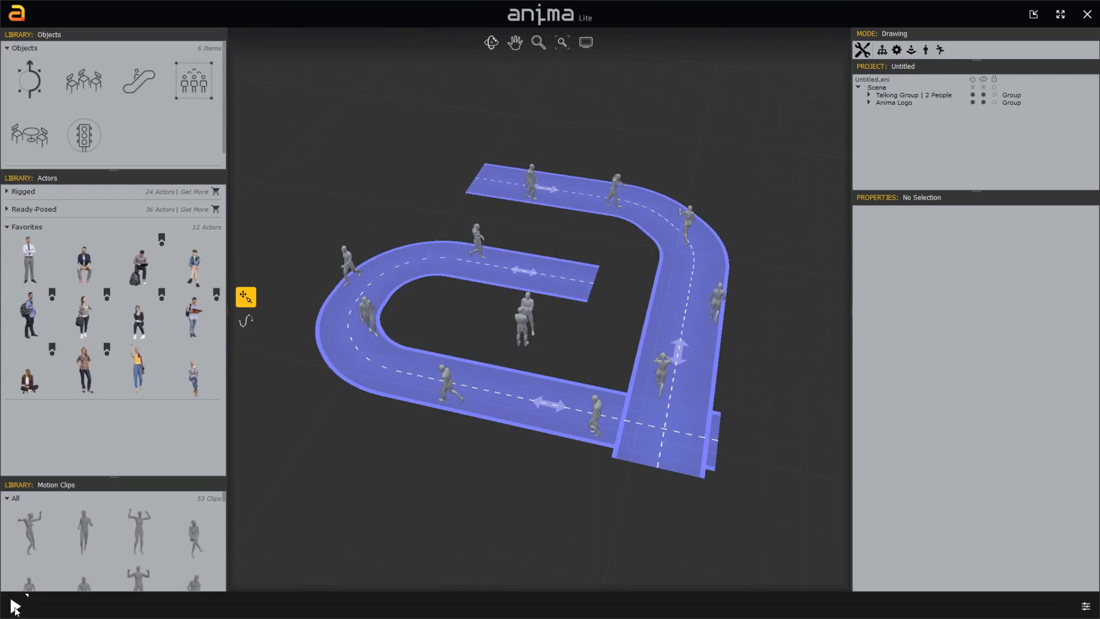
- Play the animation of the actors walking on the logo-shaped paths and inspect the scene from several angles
{"action": "left_click", "coordinate": [14, 606]}
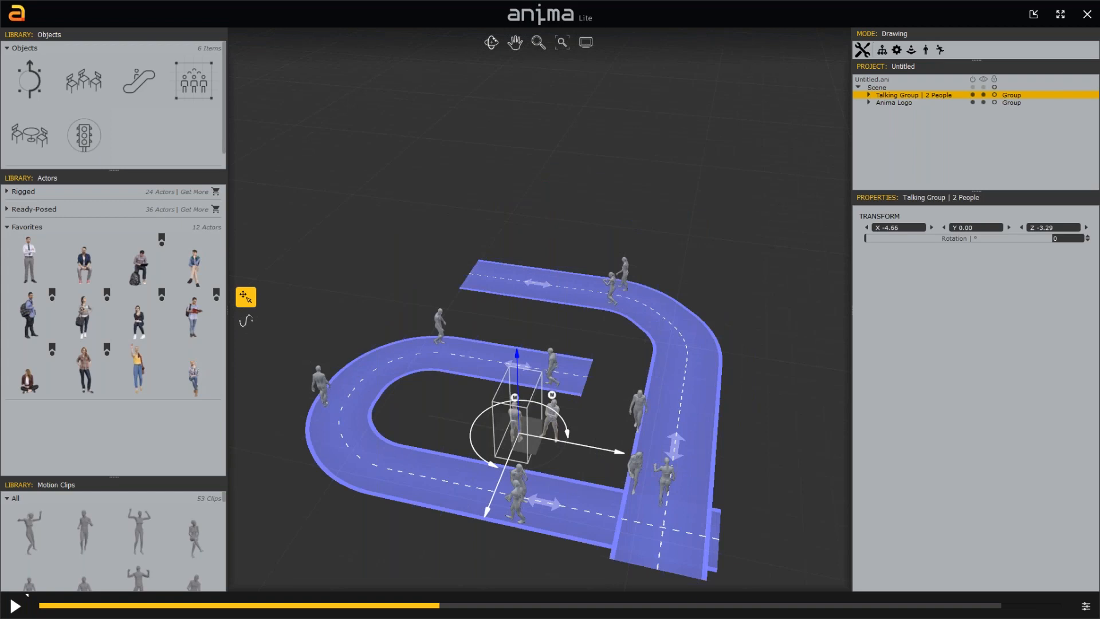
{"action": "middle_click_drag", "start_coordinate": [517, 381], "coordinate": [542, 344]}
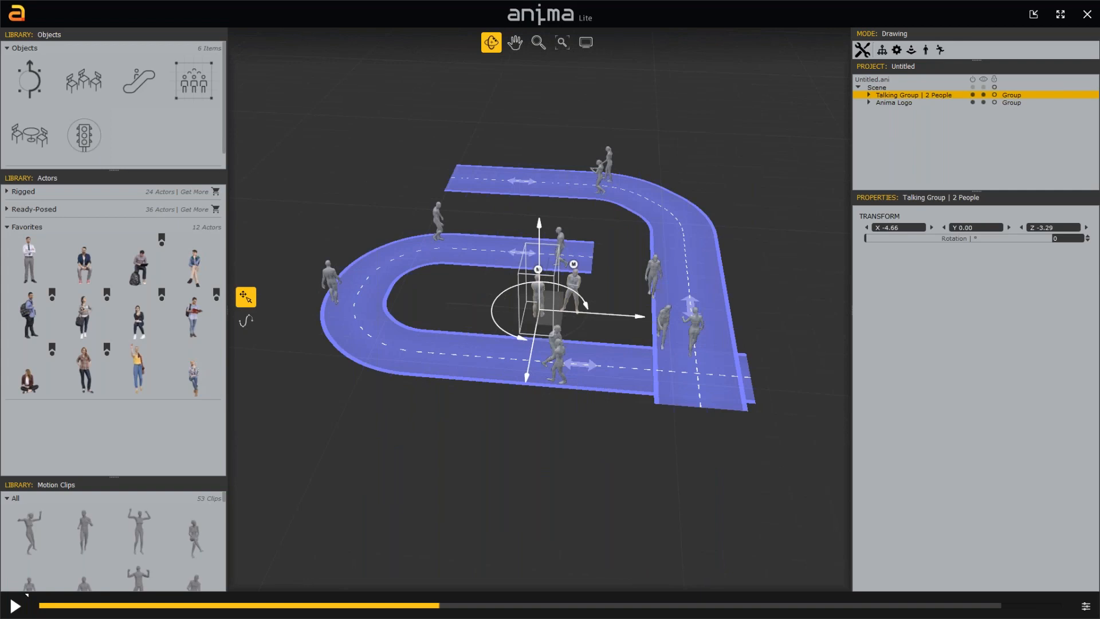
{"action": "middle_click_drag", "start_coordinate": [542, 343], "coordinate": [492, 338]}
{"action": "scroll", "coordinate": [492, 338], "scroll_direction": "up", "scroll_amount": 1}
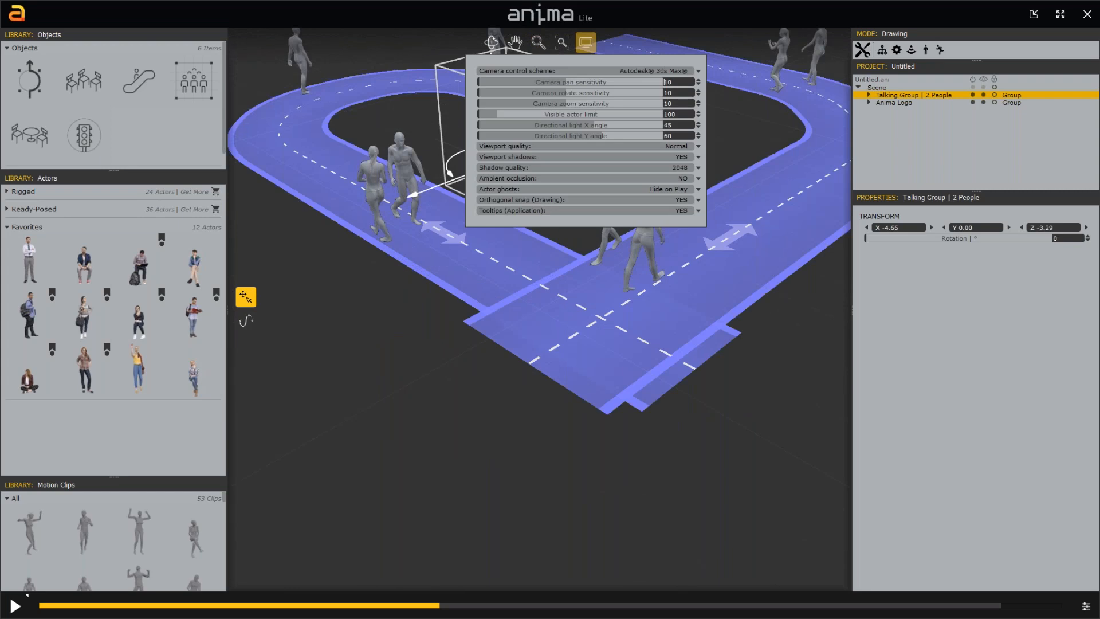
- Choose Autodesk 3ds Max as the camera control scheme in the viewport settings
{"action": "left_click", "coordinate": [663, 71]}
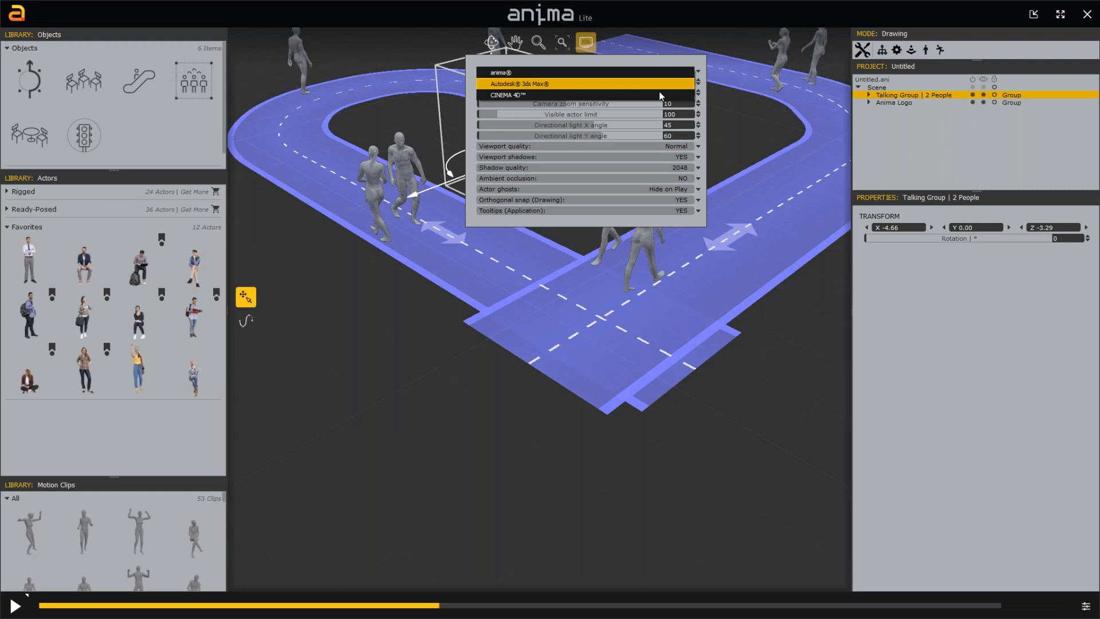
{"action": "left_click", "coordinate": [566, 84]}
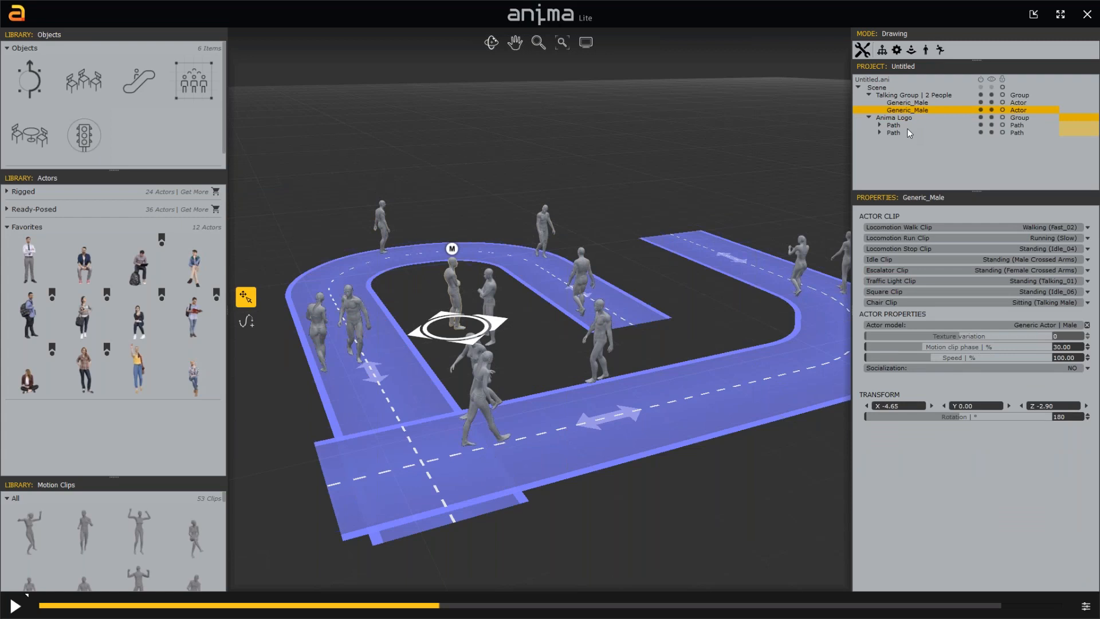
- Ungroup the Anima Logo group and reshape its first path by moving its path points
{"action": "right_click", "coordinate": [902, 118]}
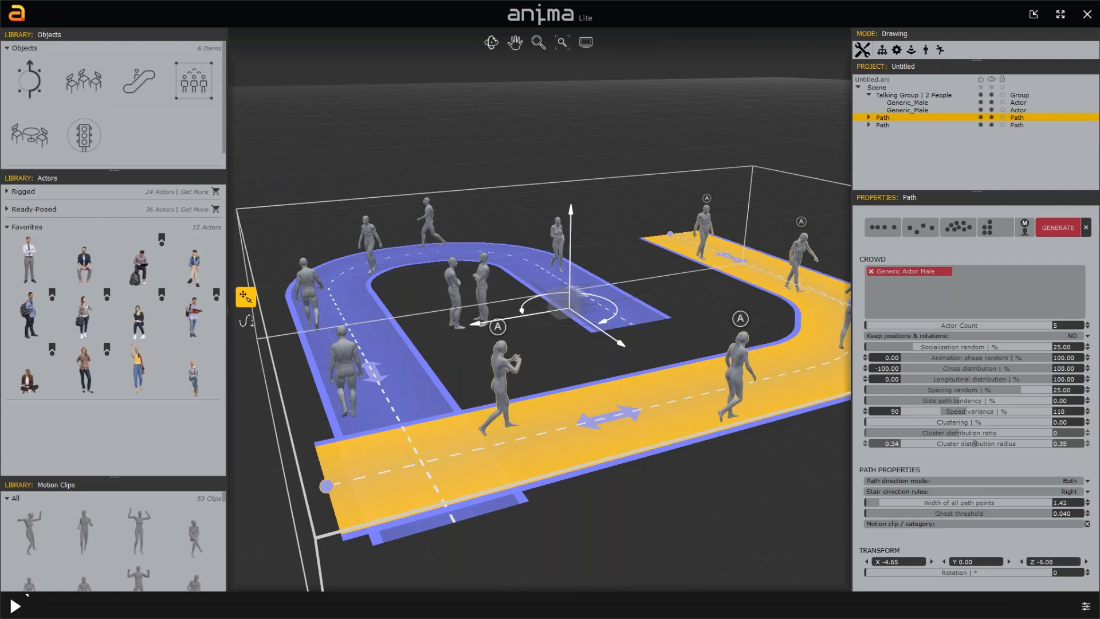
{"action": "scroll", "coordinate": [359, 465], "scroll_direction": "down", "scroll_amount": 3}
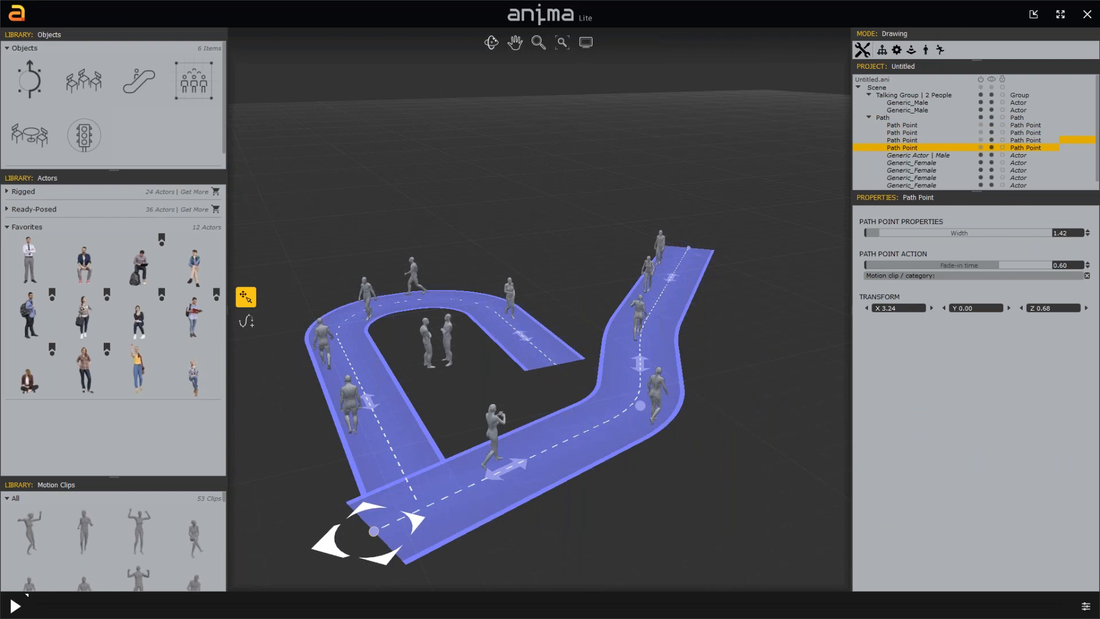
{"action": "left_click_drag", "start_coordinate": [639, 405], "coordinate": [650, 404]}
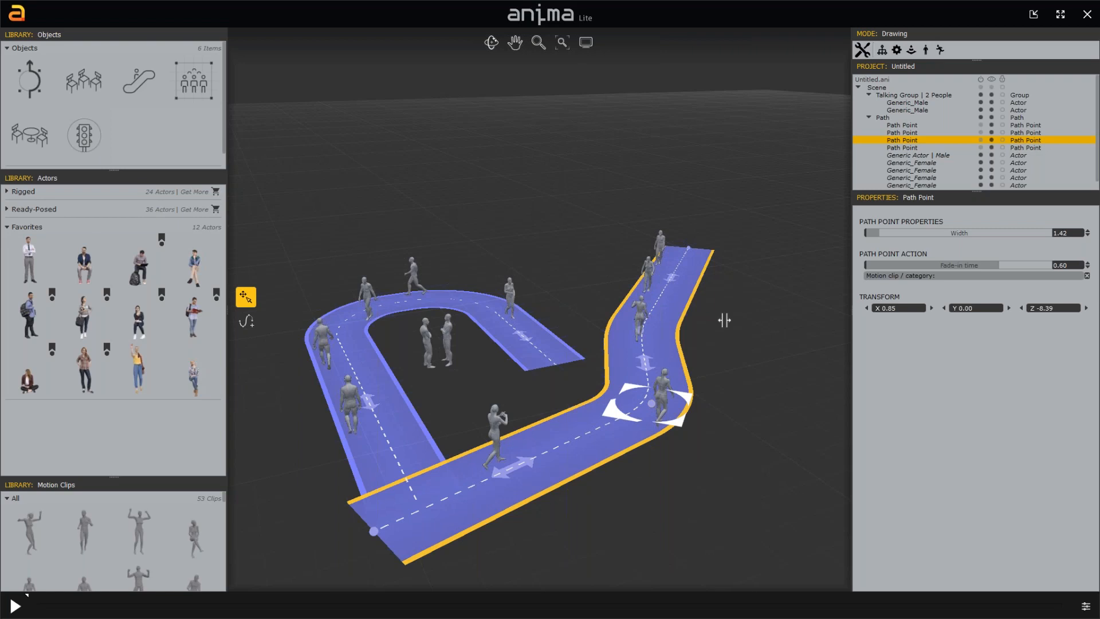
- Widen the whole reshaped path to 3.08 and play the crowd animation
{"action": "left_click_drag", "start_coordinate": [724, 320], "coordinate": [751, 321]}
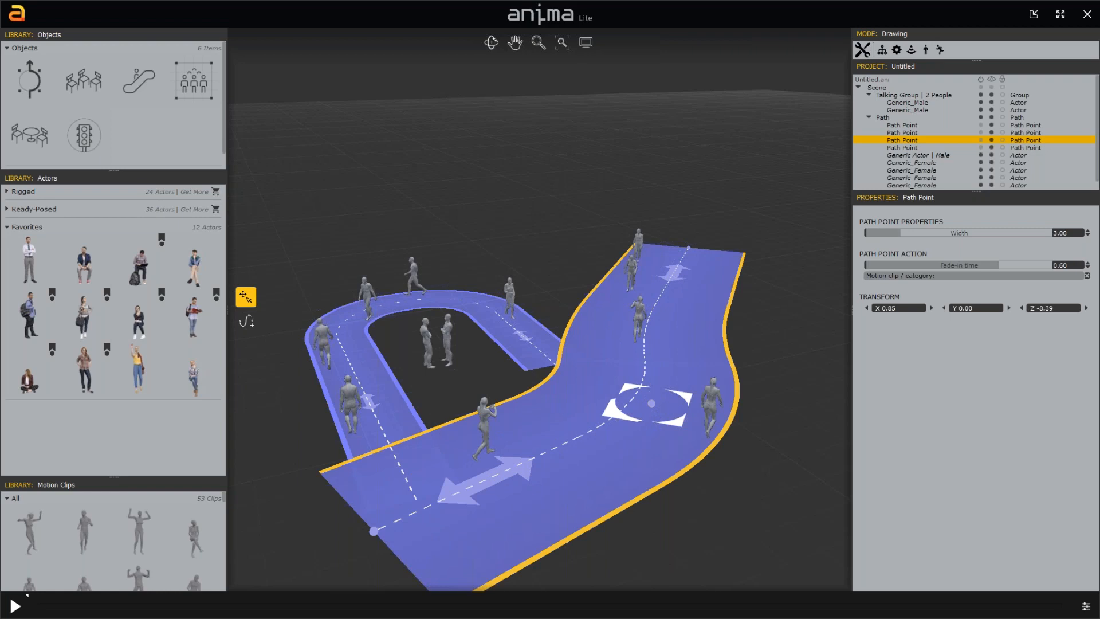
{"action": "left_click", "coordinate": [26, 594]}
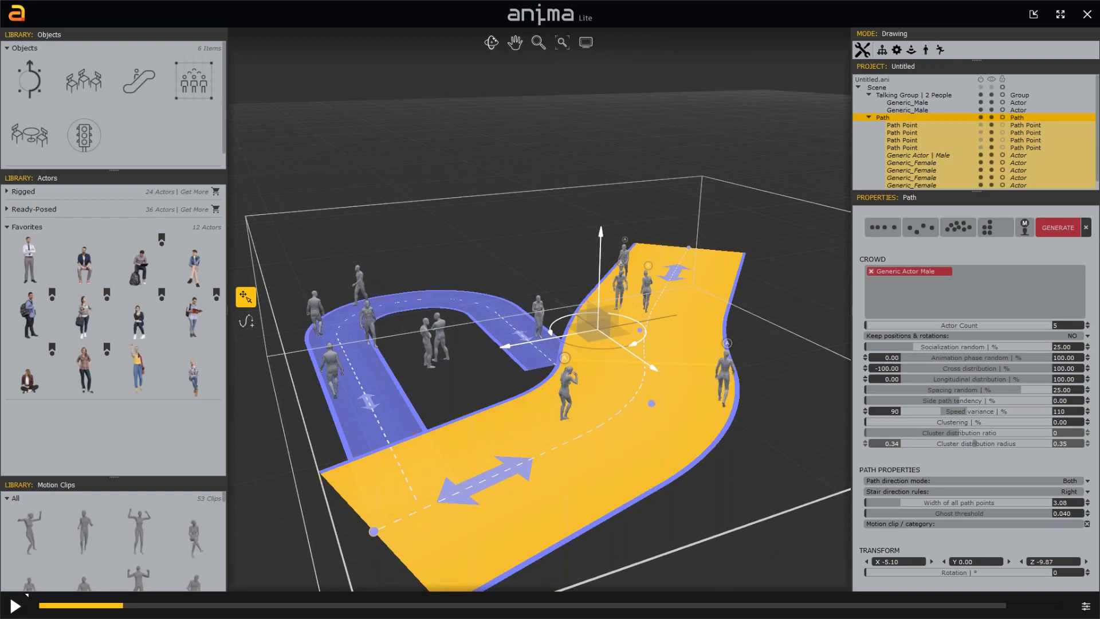
- Narrow the widened path at its bend point, play the crowd animation and deselect the path
{"action": "scroll", "coordinate": [651, 403], "scroll_direction": "down", "scroll_amount": 5}
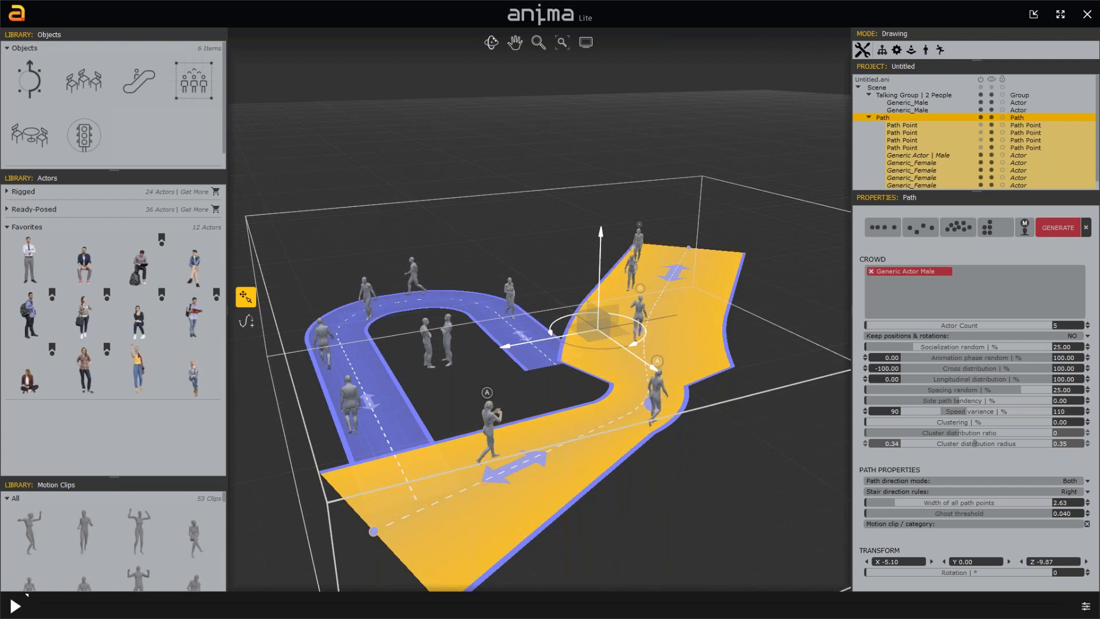
{"action": "left_click", "coordinate": [26, 596]}
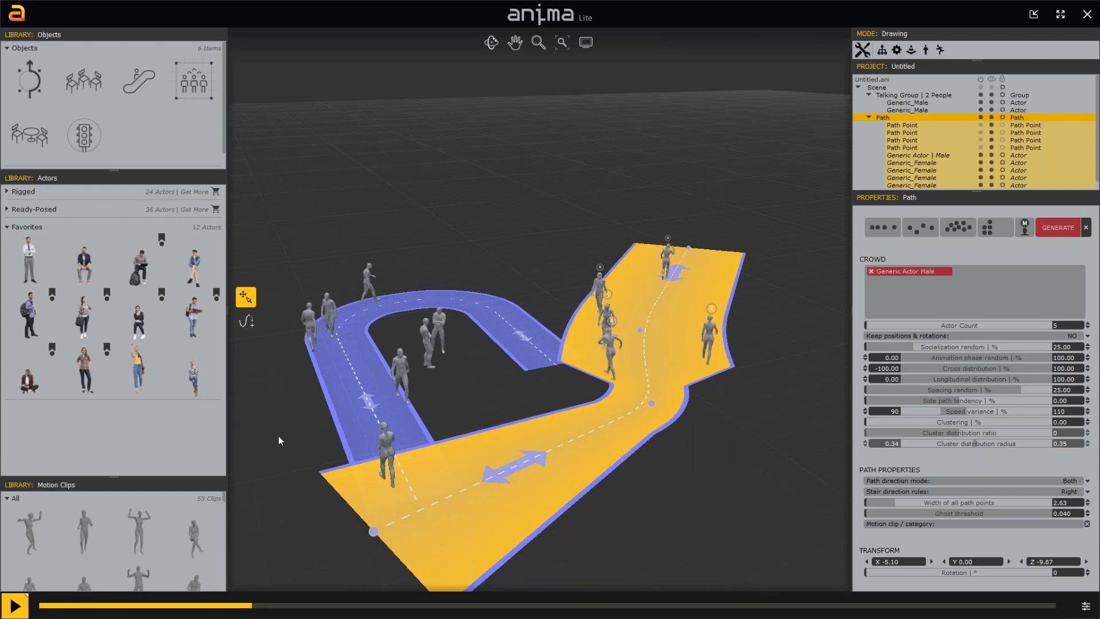
{"action": "left_click", "coordinate": [280, 479]}
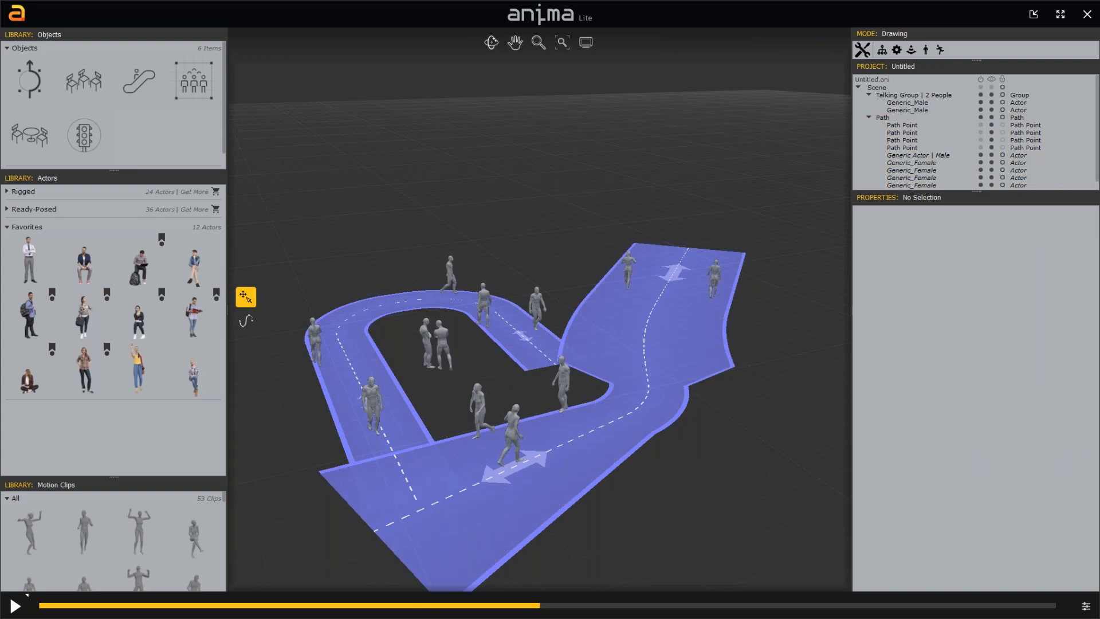
- Replace the two generic males of the talking group with the rigged actors BMan0007-M4 and BMan0306-M4
{"action": "scroll", "coordinate": [570, 394], "scroll_direction": "up", "scroll_amount": 2}
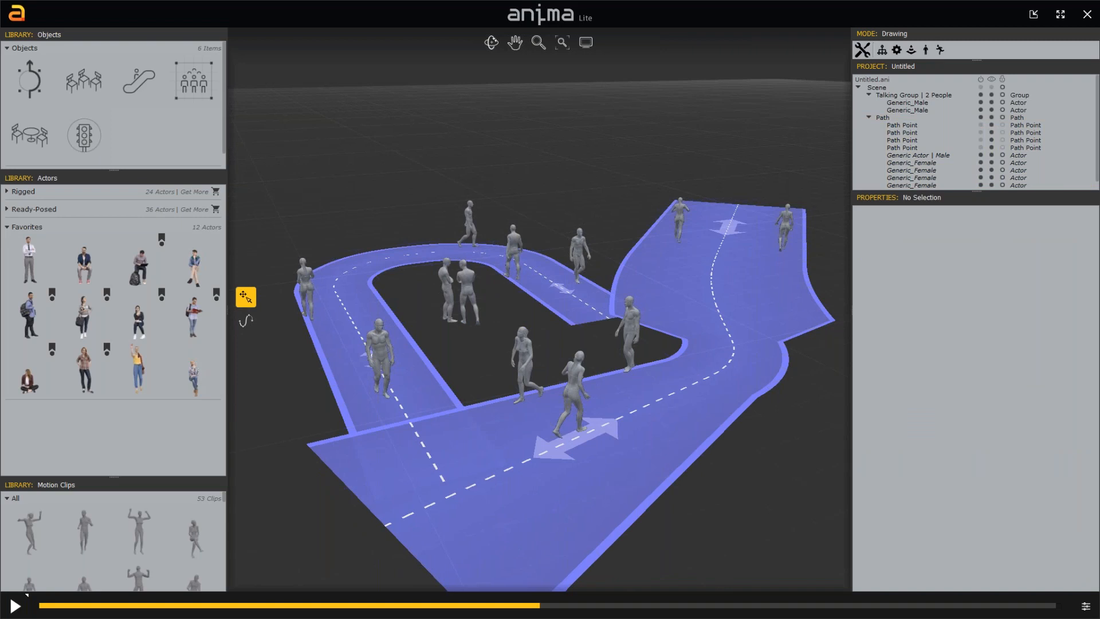
{"action": "left_click", "coordinate": [23, 192]}
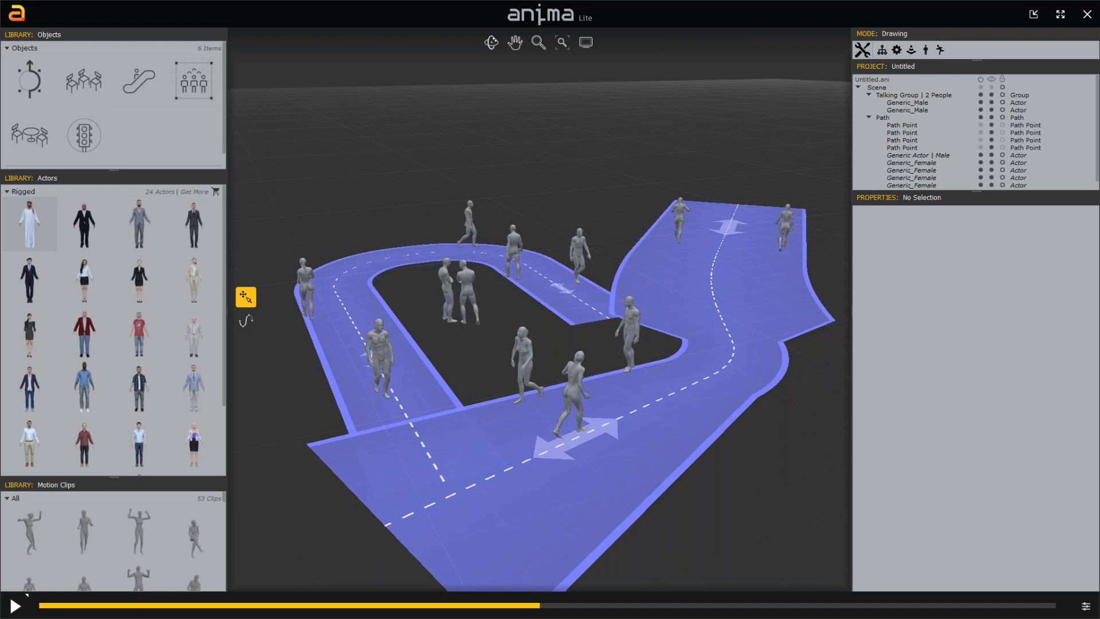
{"action": "left_click", "coordinate": [84, 224]}
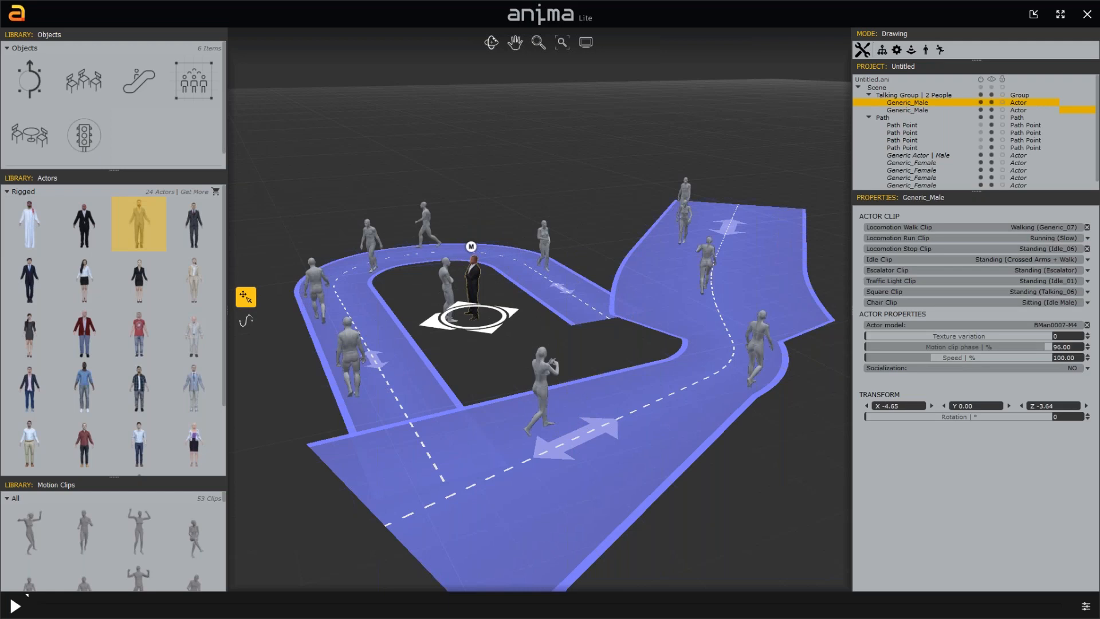
{"action": "left_click_drag", "start_coordinate": [139, 224], "coordinate": [448, 287]}
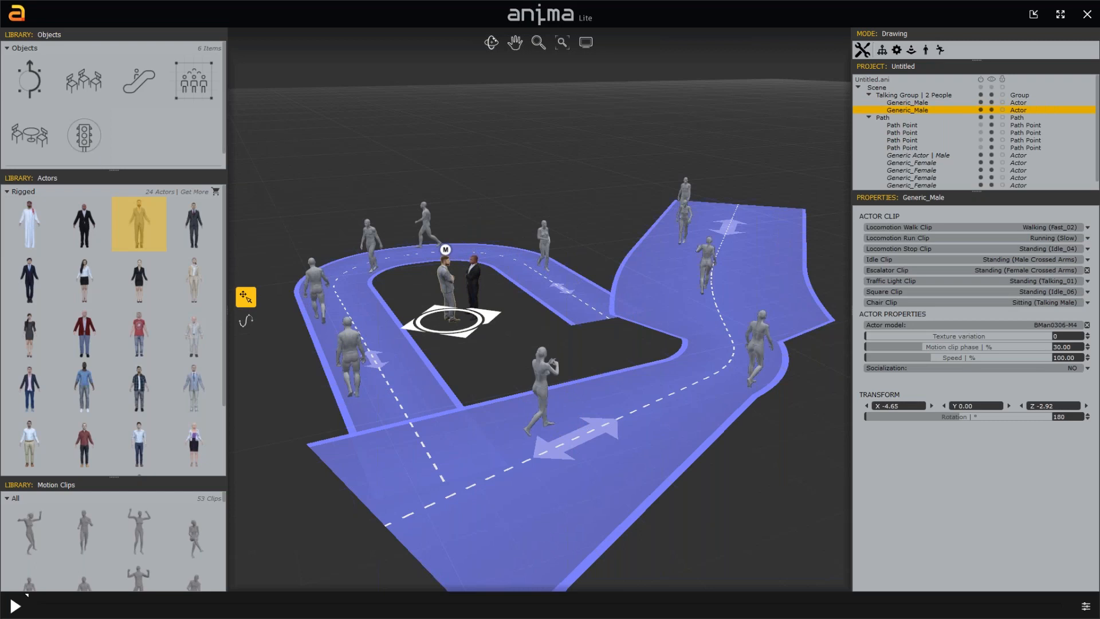
- Play and stop the animation with the two suited men of the talking group in close-up
{"action": "scroll", "coordinate": [481, 248], "scroll_direction": "up", "scroll_amount": 5}
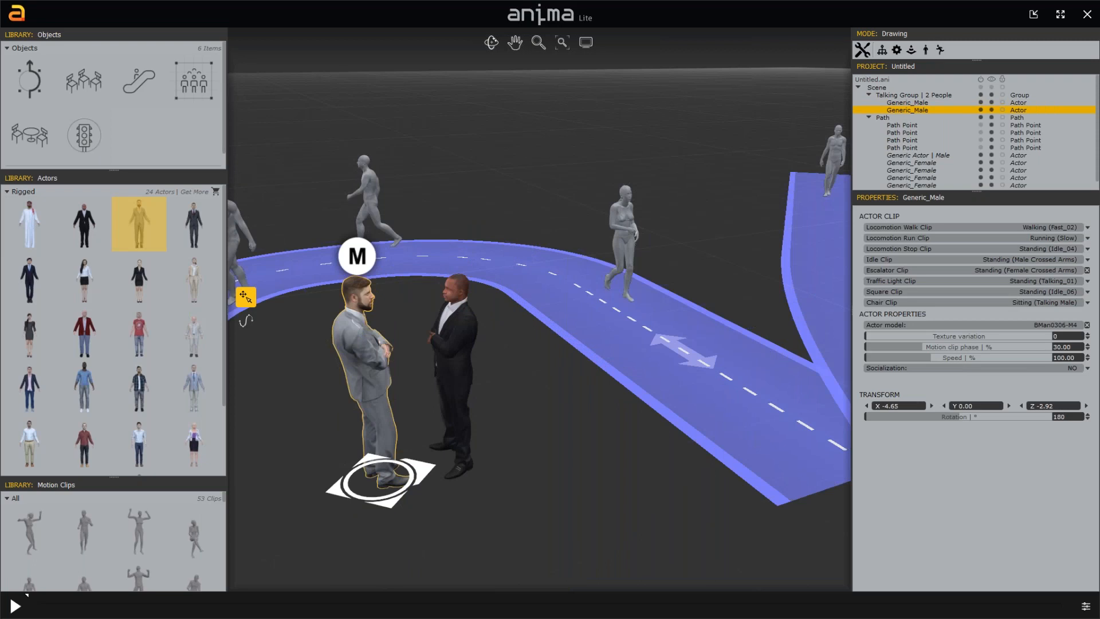
{"action": "left_click", "coordinate": [27, 596]}
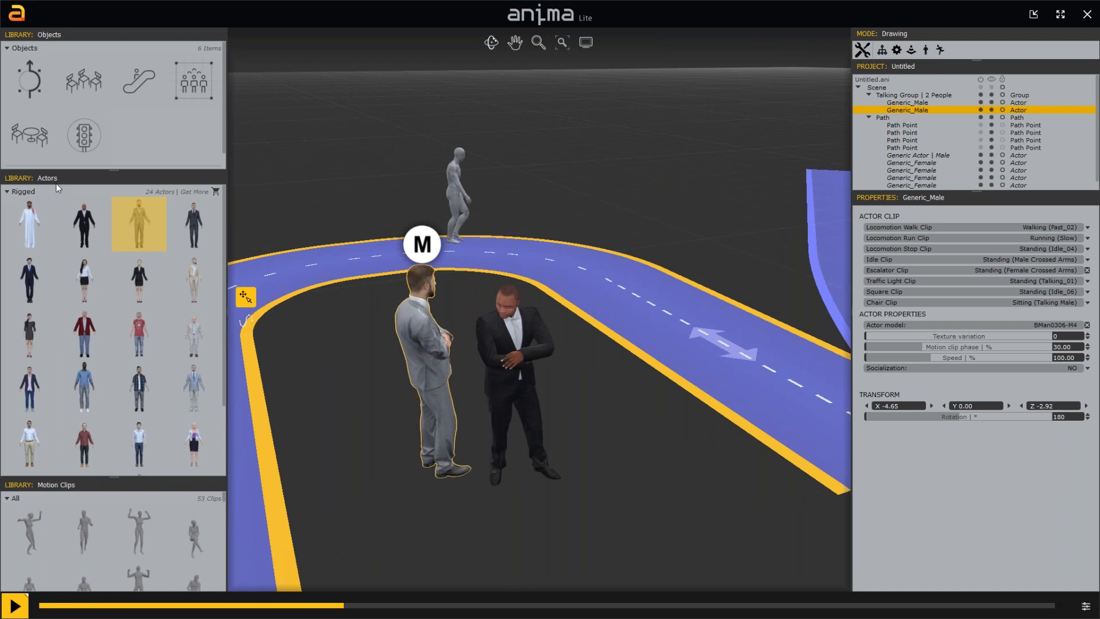
{"action": "key", "text": "space"}
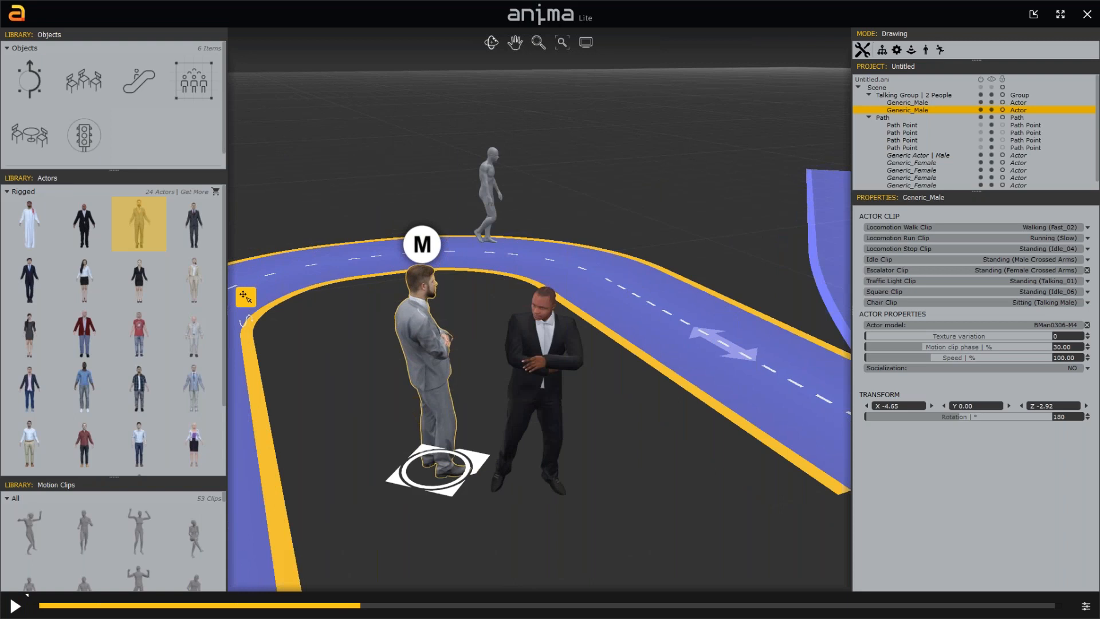
- Enlarge the motion clip library, apply its first clip to the man in the black suit and preview the motion
{"action": "left_click_drag", "start_coordinate": [114, 477], "coordinate": [114, 310]}
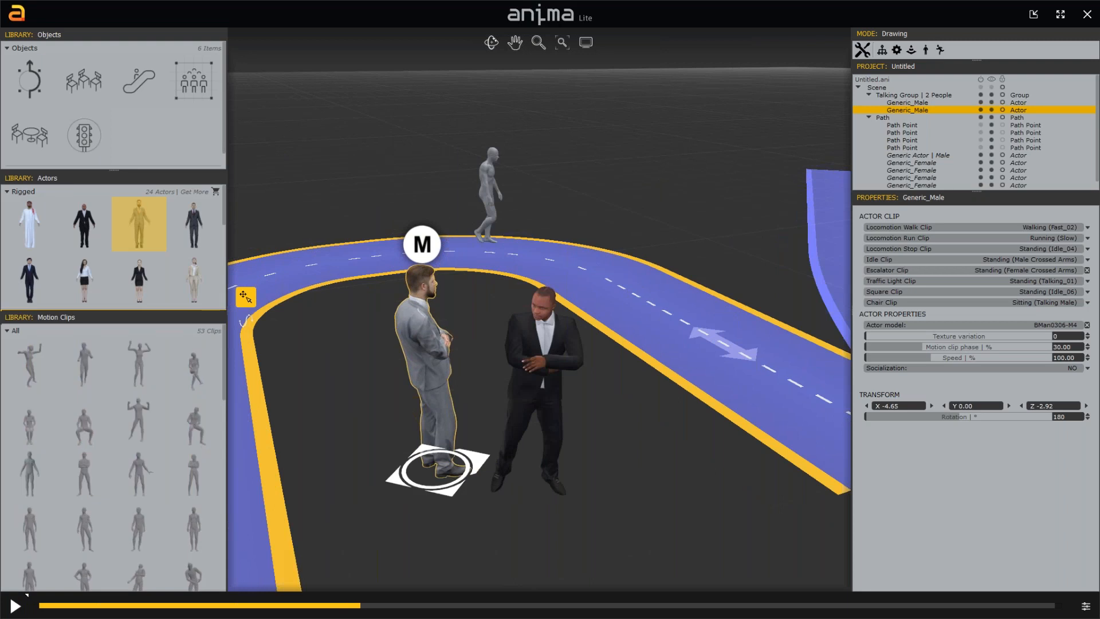
{"action": "left_click_drag", "start_coordinate": [114, 310], "coordinate": [114, 266]}
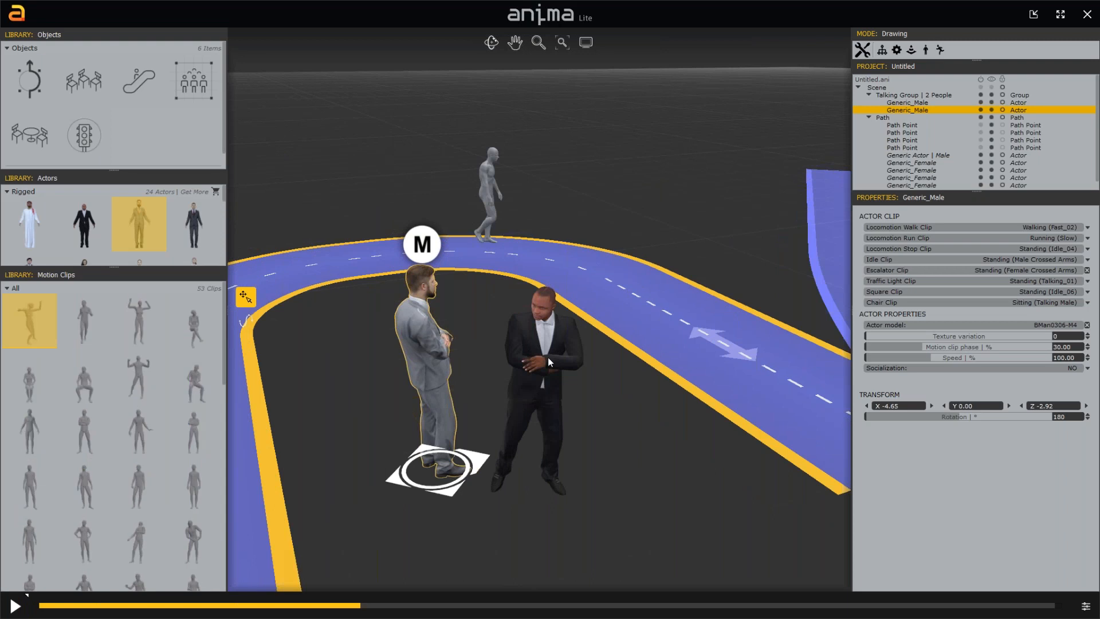
{"action": "left_click", "coordinate": [15, 606]}
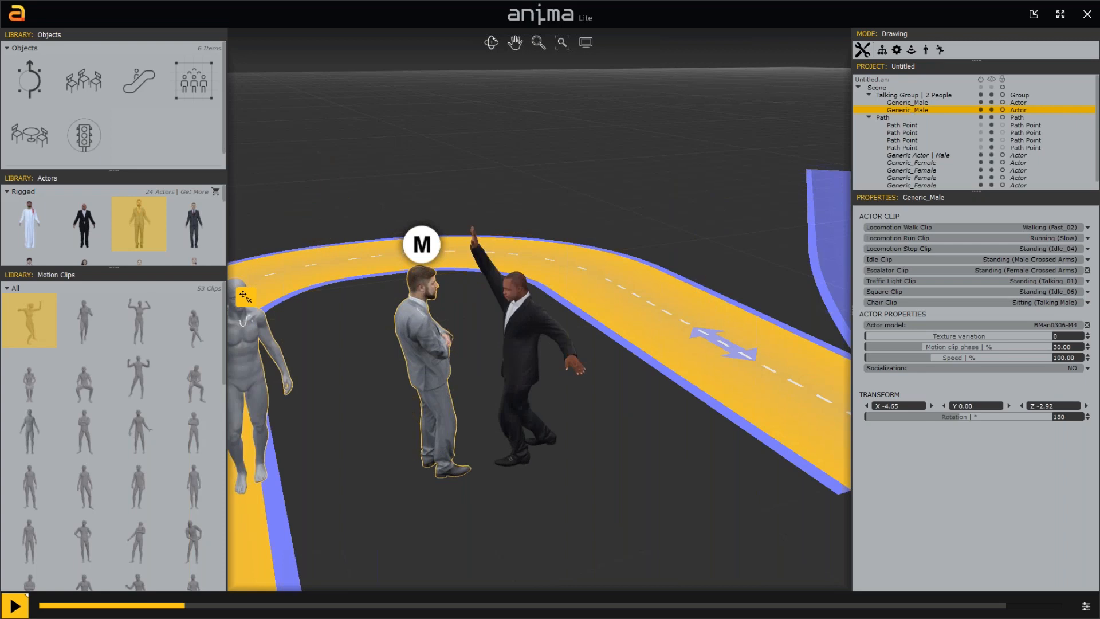
{"action": "key", "text": "space"}
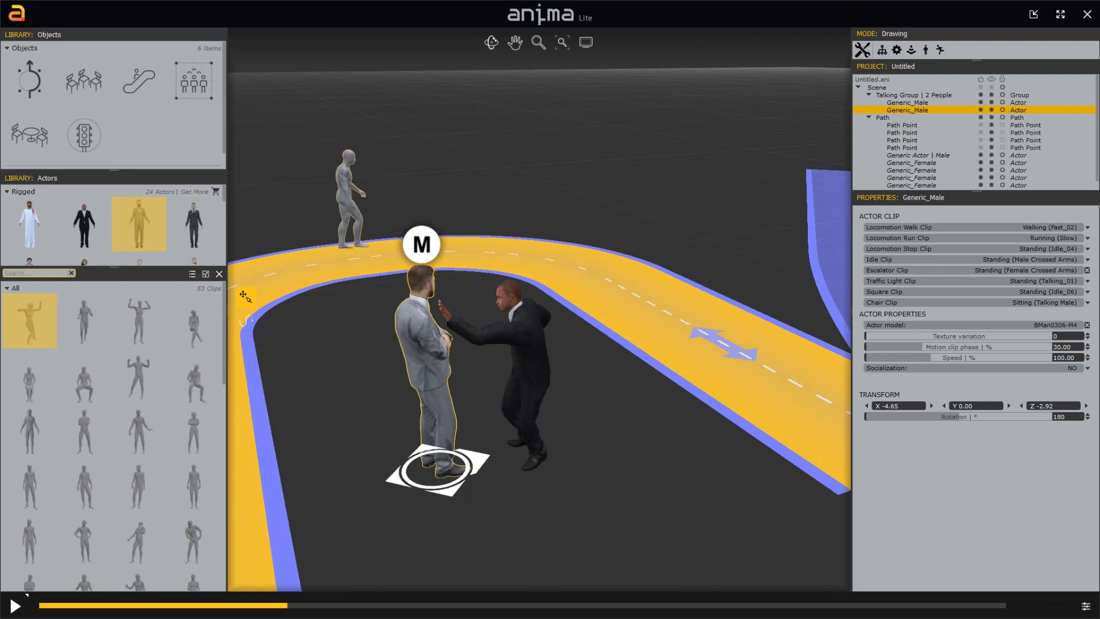
- Search the motion clips for "standing" and apply Standing (Idle_02) to the man in the black suit
{"action": "type", "text": "standing"}
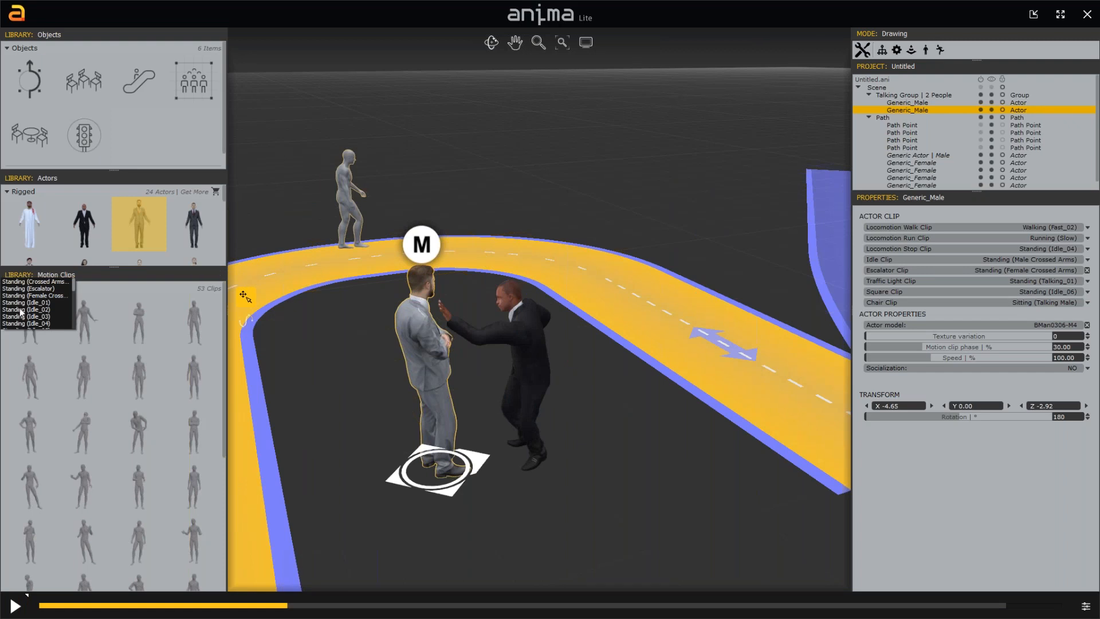
{"action": "left_click", "coordinate": [23, 309]}
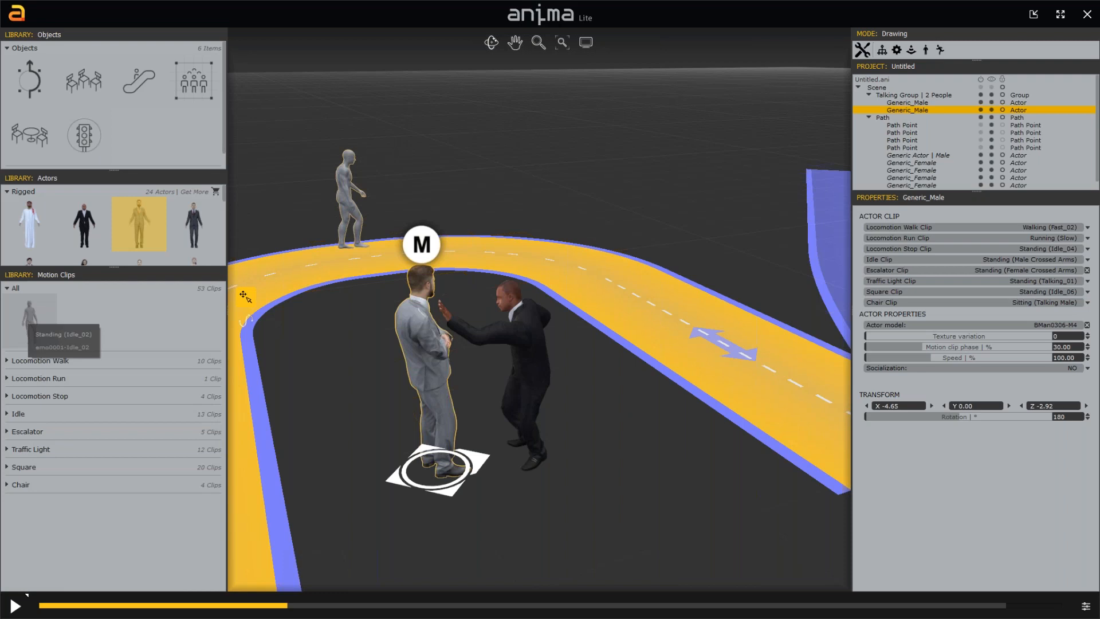
{"action": "left_click", "coordinate": [27, 314]}
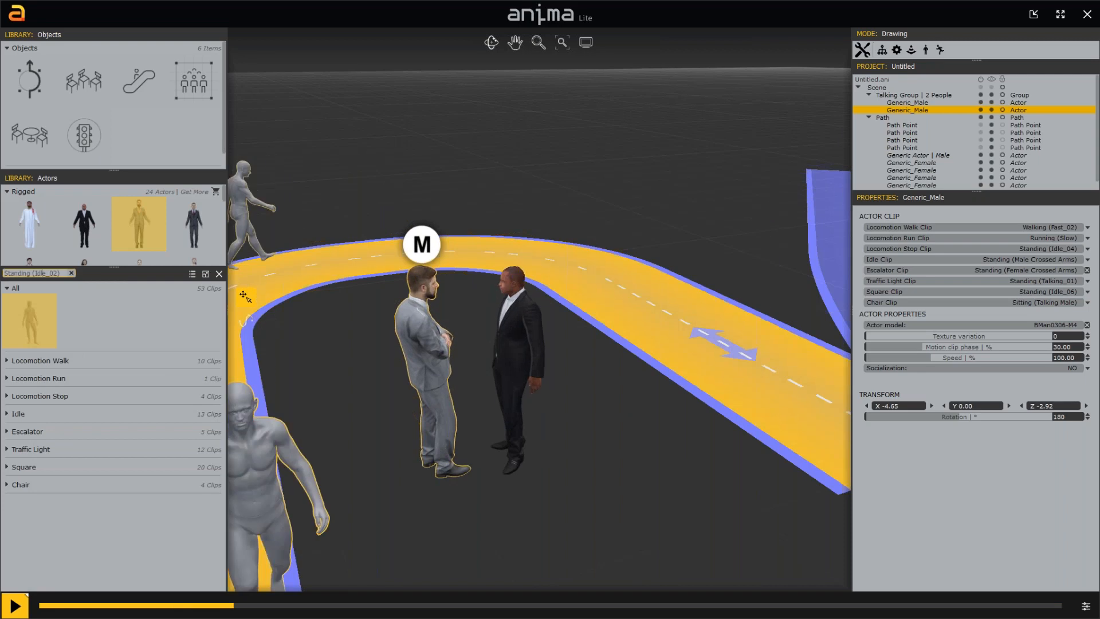
- Shorten the Standing (Idle_02) search text to look through the other standing motion clips
{"action": "left_click_drag", "start_coordinate": [43, 273], "coordinate": [58, 281]}
{"action": "key", "text": "BackSpace"}
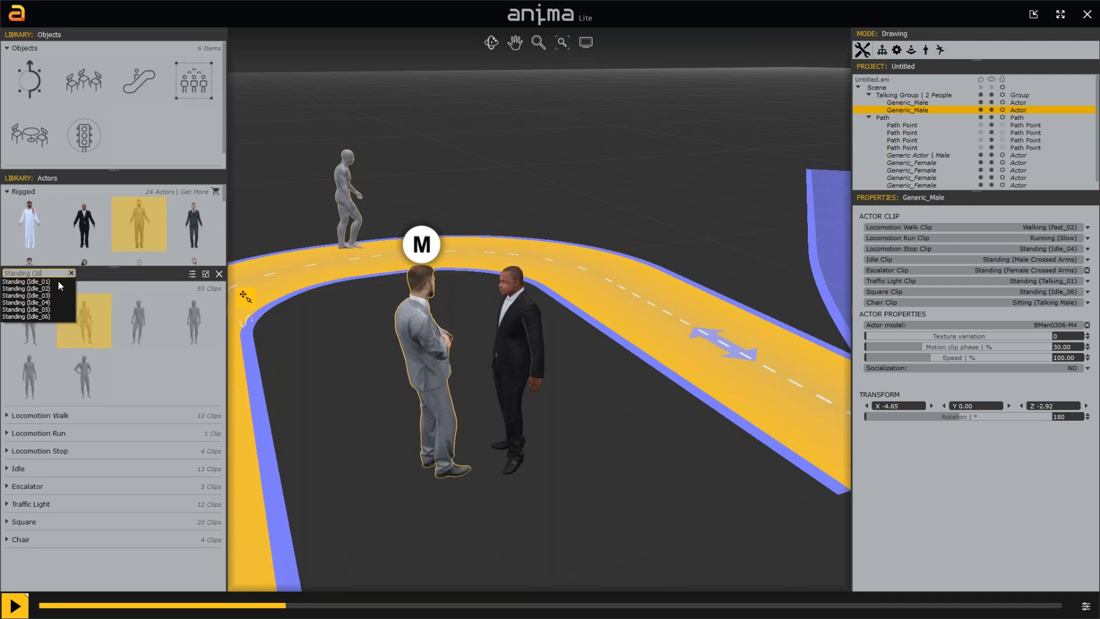
{"action": "key", "text": "BackSpace"}
{"action": "key", "text": "BackSpace"}
{"action": "key", "text": "BackSpace"}
{"action": "key", "text": "Escape"}
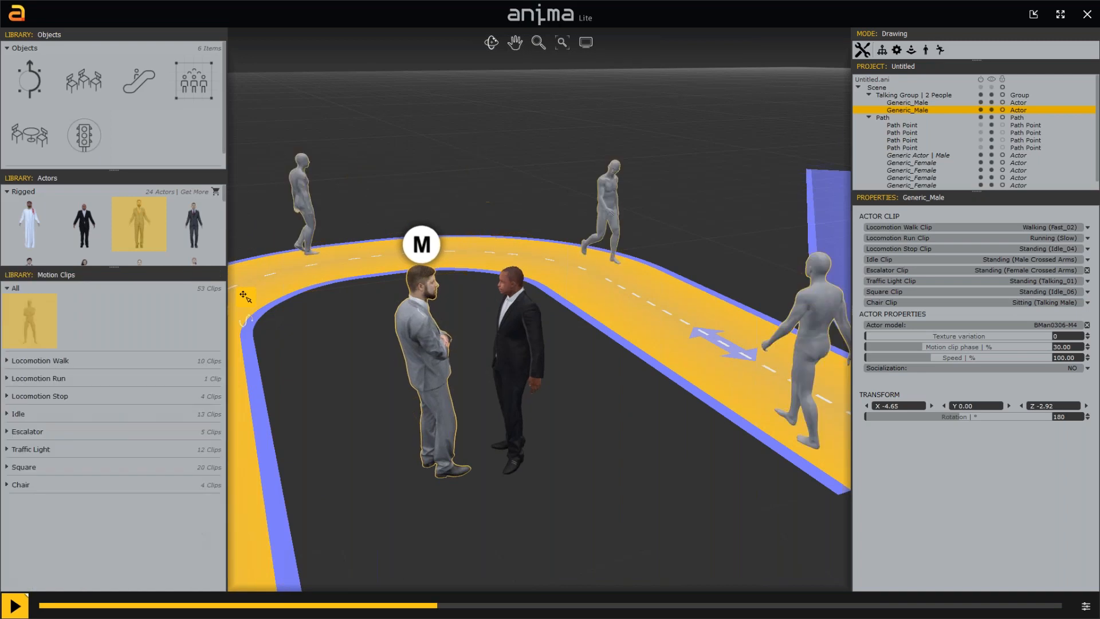
- Stop the animation and clear the search text of the motion clip library
{"action": "key", "text": "space"}
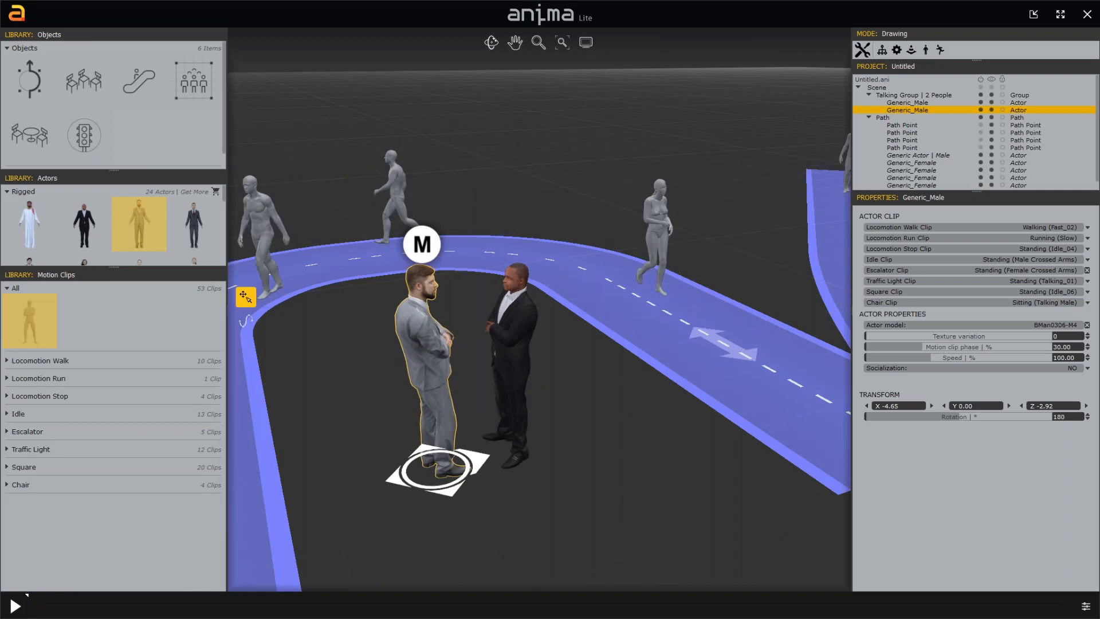
{"action": "key", "text": "space"}
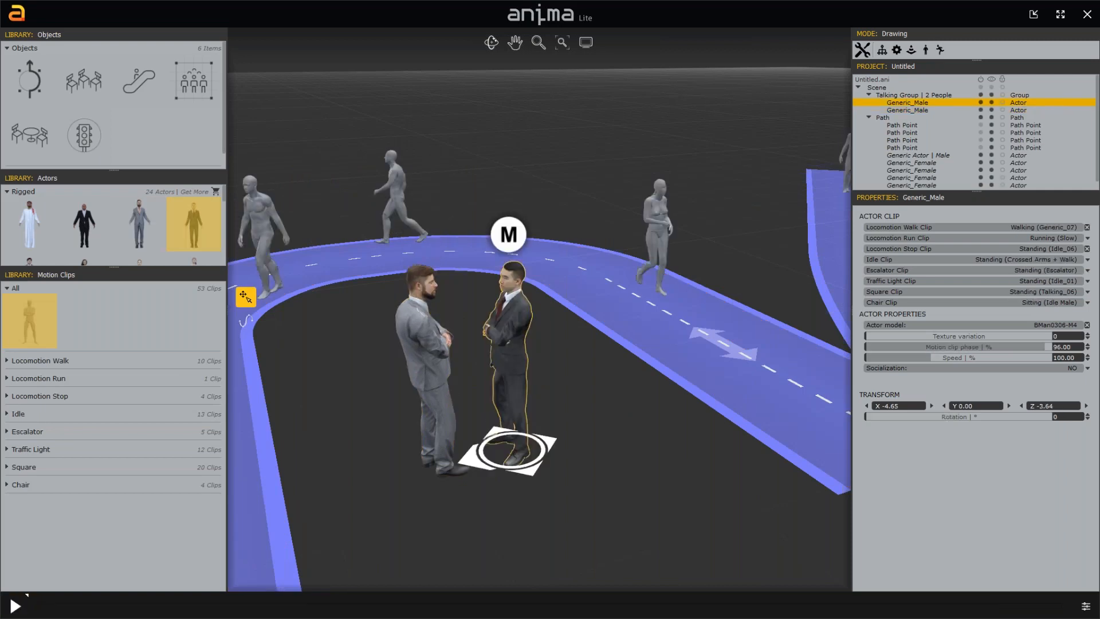
{"action": "mouse_move", "coordinate": [56, 273]}
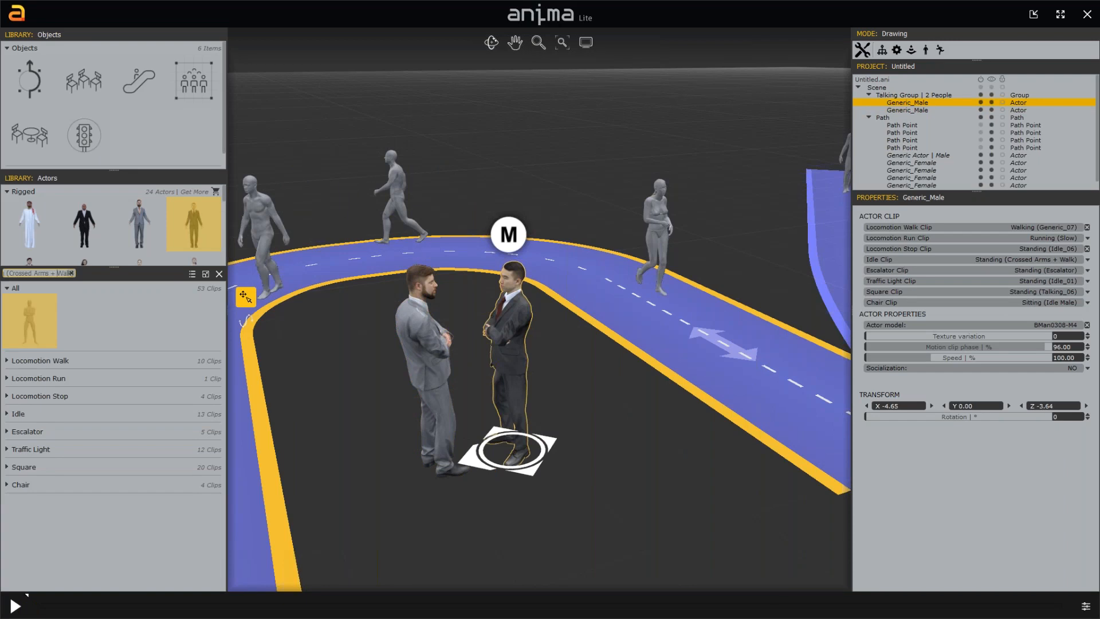
{"action": "key", "text": "BackSpace"}
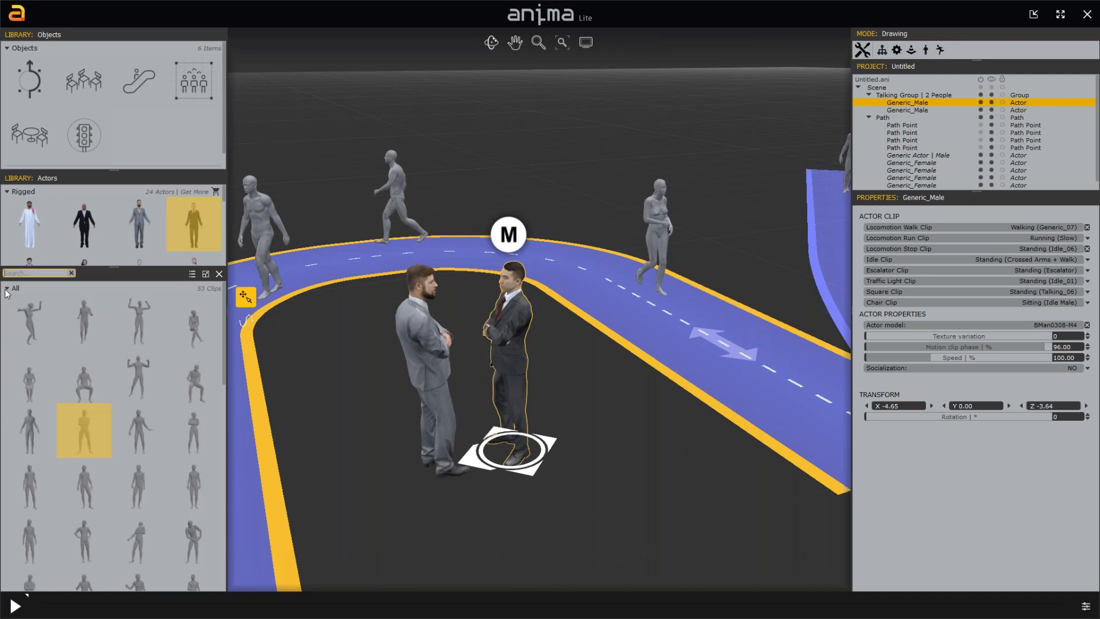
- Collapse the full clip list and look through the Locomotion Walk, Traffic Light and Square motion clip categories
{"action": "left_click", "coordinate": [6, 289]}
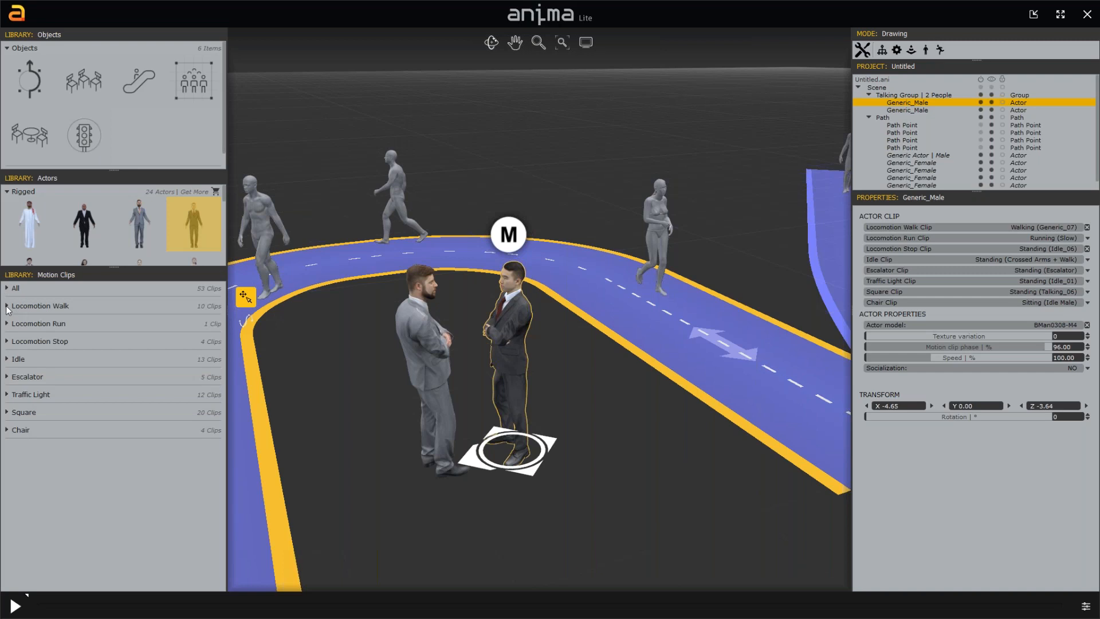
{"action": "left_click", "coordinate": [7, 306]}
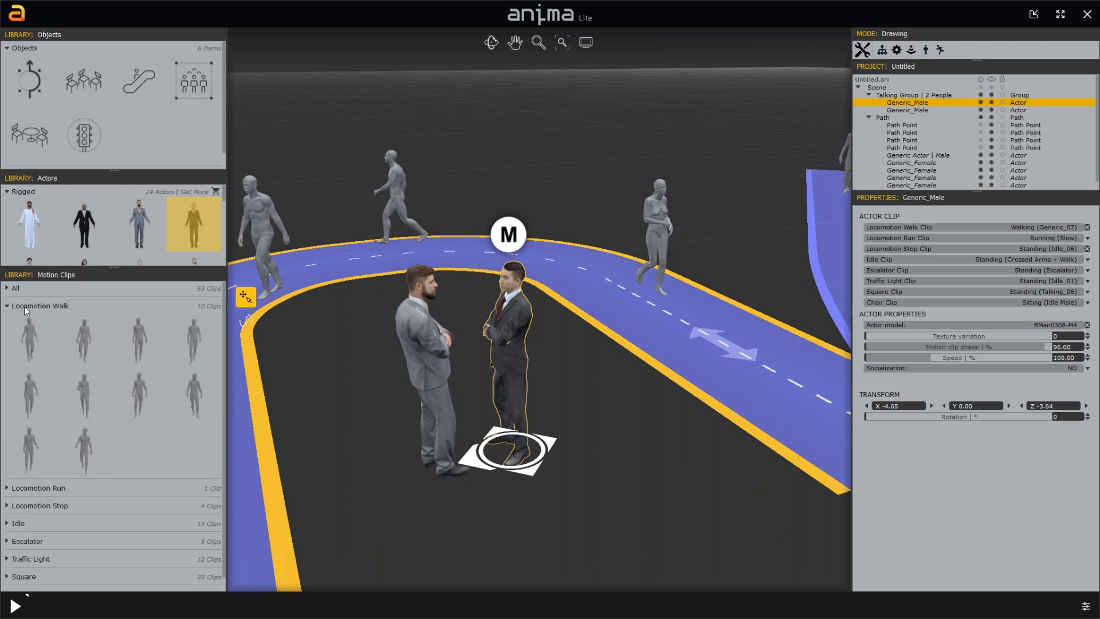
{"action": "left_click", "coordinate": [24, 305]}
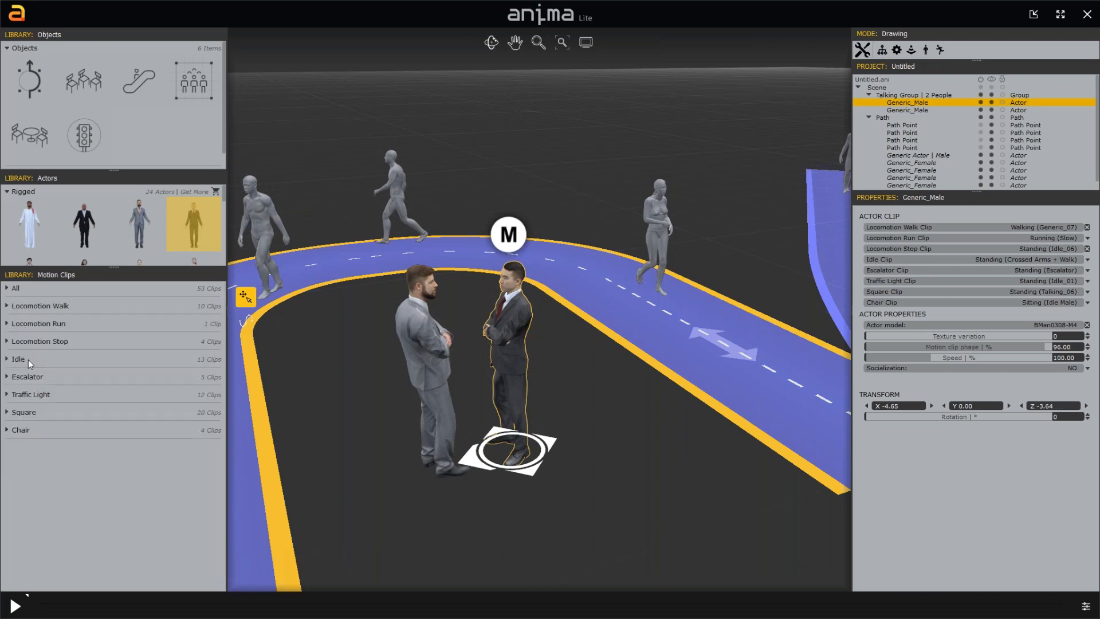
{"action": "left_click", "coordinate": [6, 395]}
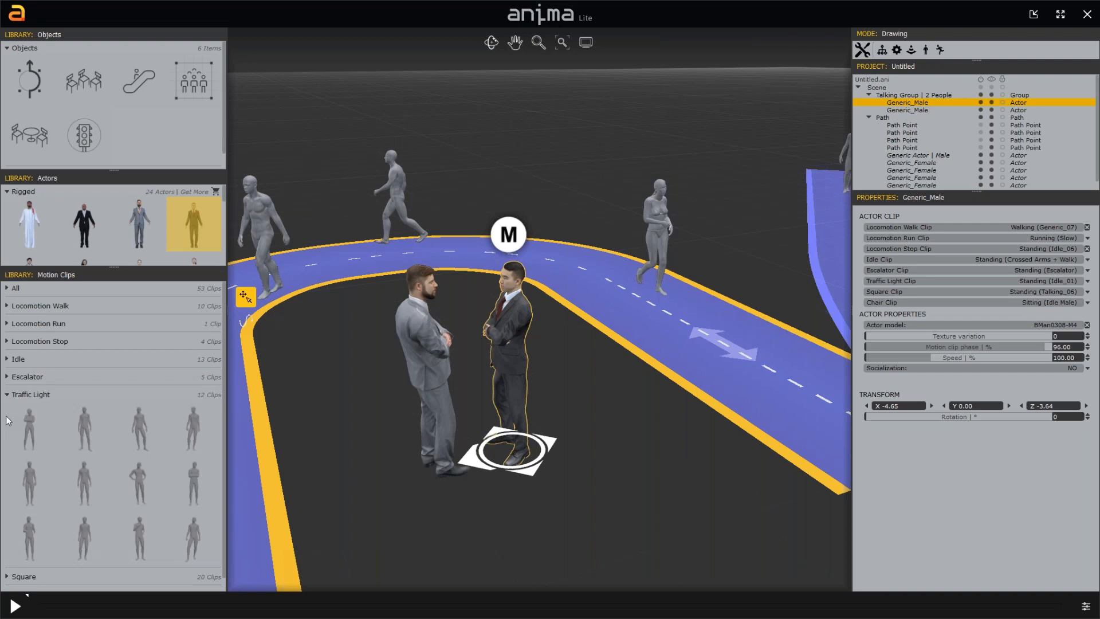
{"action": "left_click", "coordinate": [7, 413]}
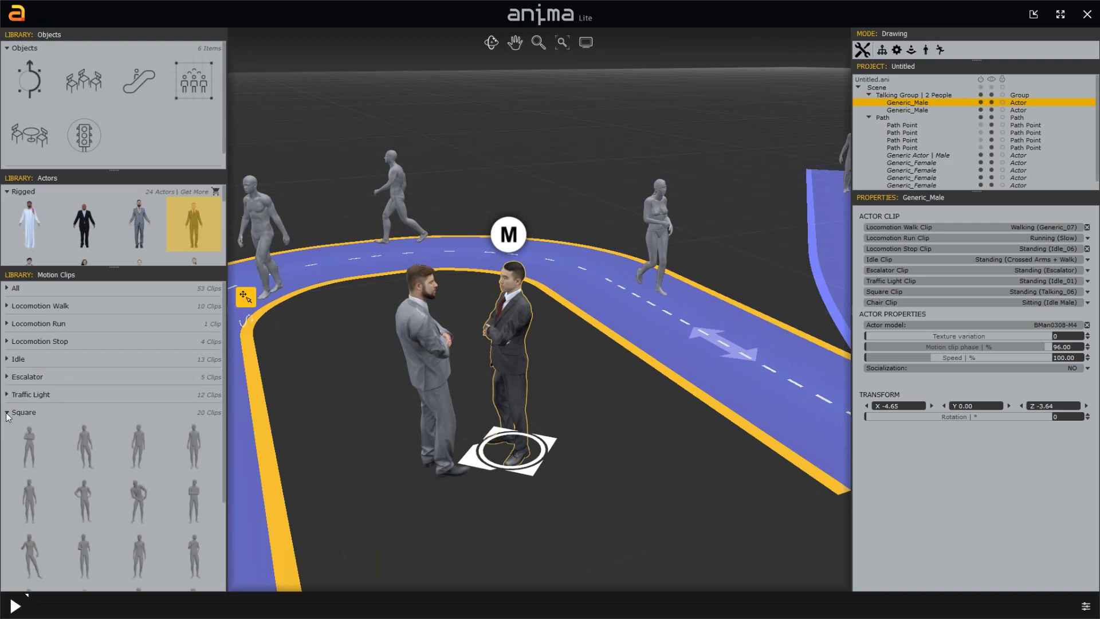
{"action": "left_click", "coordinate": [7, 413]}
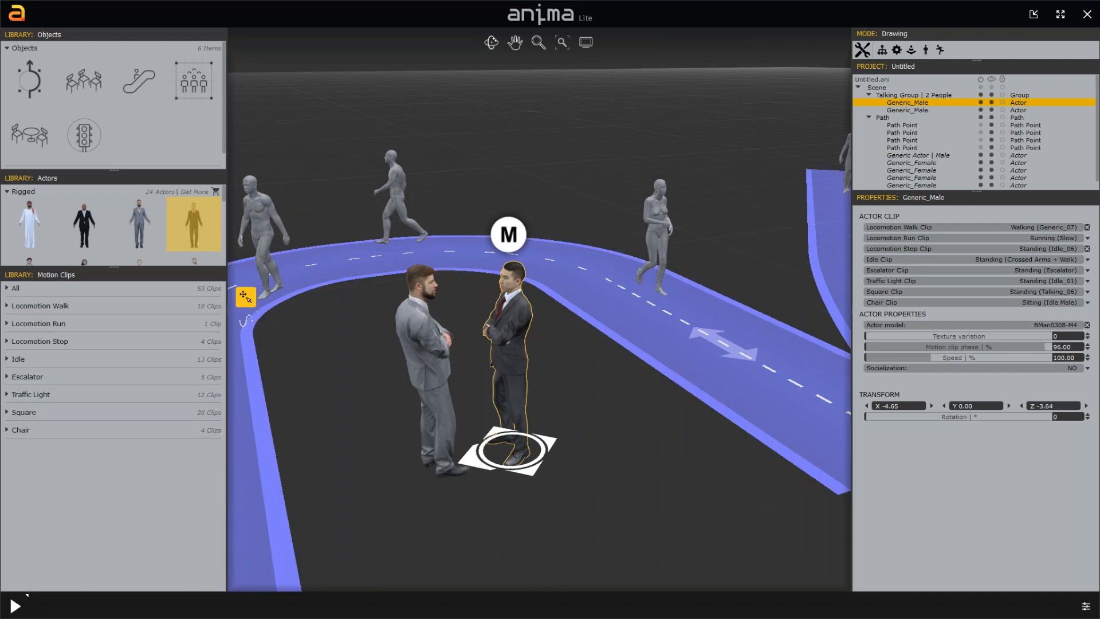
- Delete the wide path in front of the U-shaped path together with its crowd
{"action": "scroll", "coordinate": [539, 309], "scroll_direction": "down", "scroll_amount": 5}
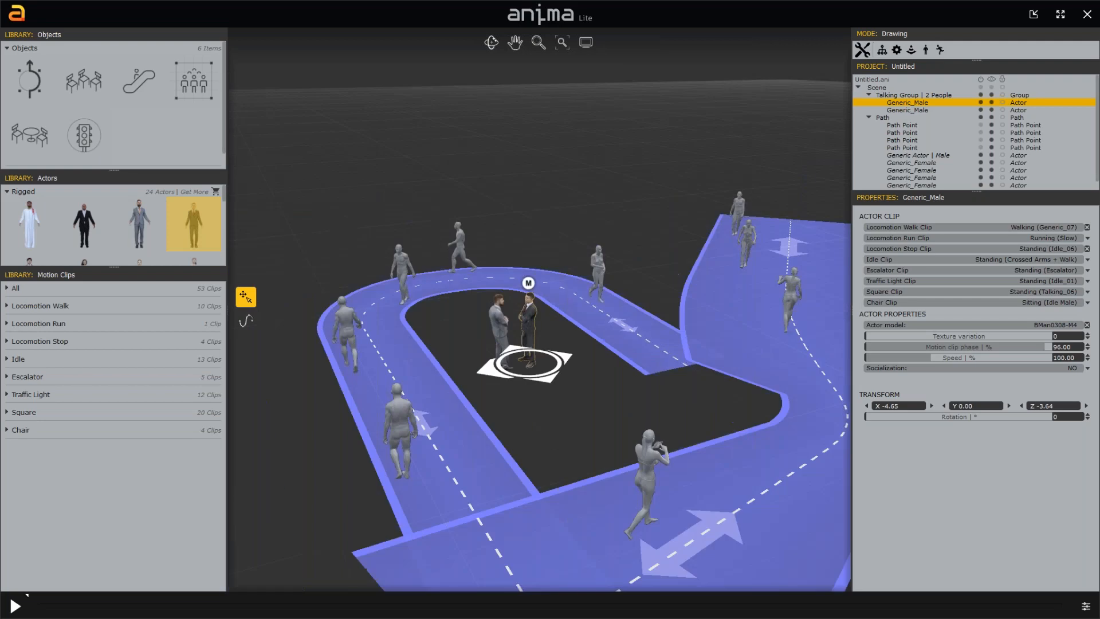
{"action": "middle_click_drag", "start_coordinate": [802, 539], "coordinate": [736, 483]}
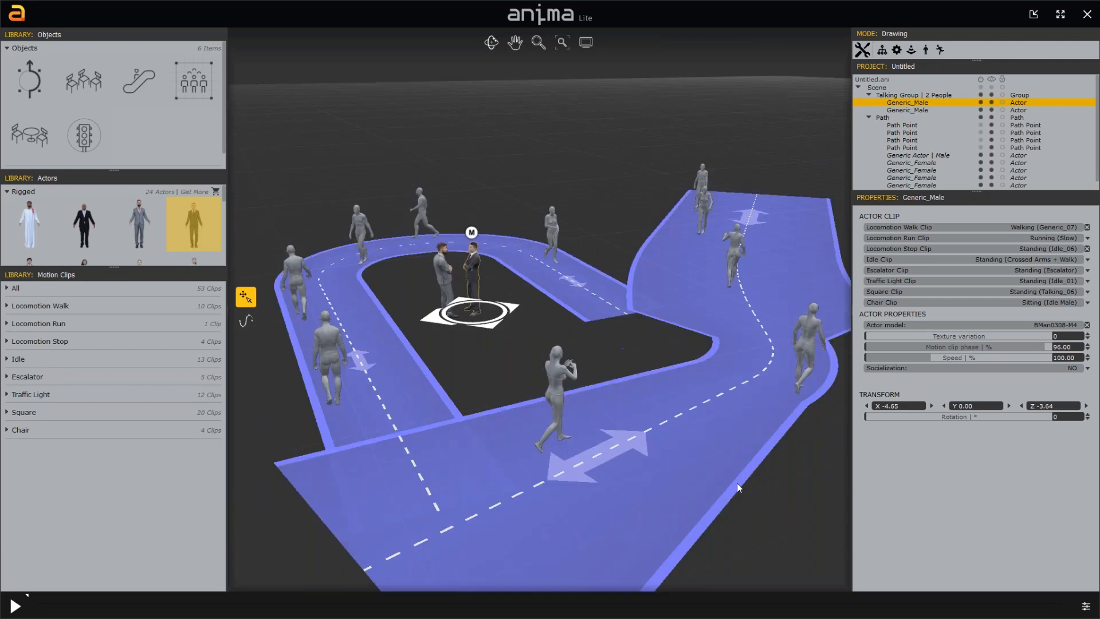
{"action": "scroll", "coordinate": [737, 482], "scroll_direction": "down", "scroll_amount": 2}
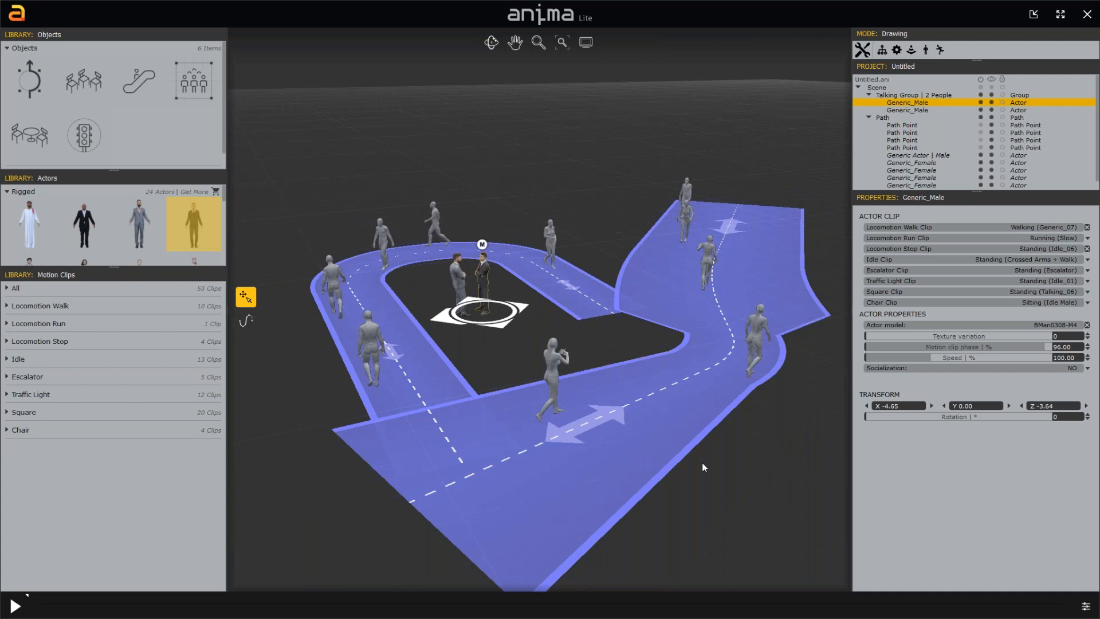
{"action": "middle_click_drag", "start_coordinate": [702, 462], "coordinate": [690, 450]}
{"action": "left_click", "coordinate": [663, 405]}
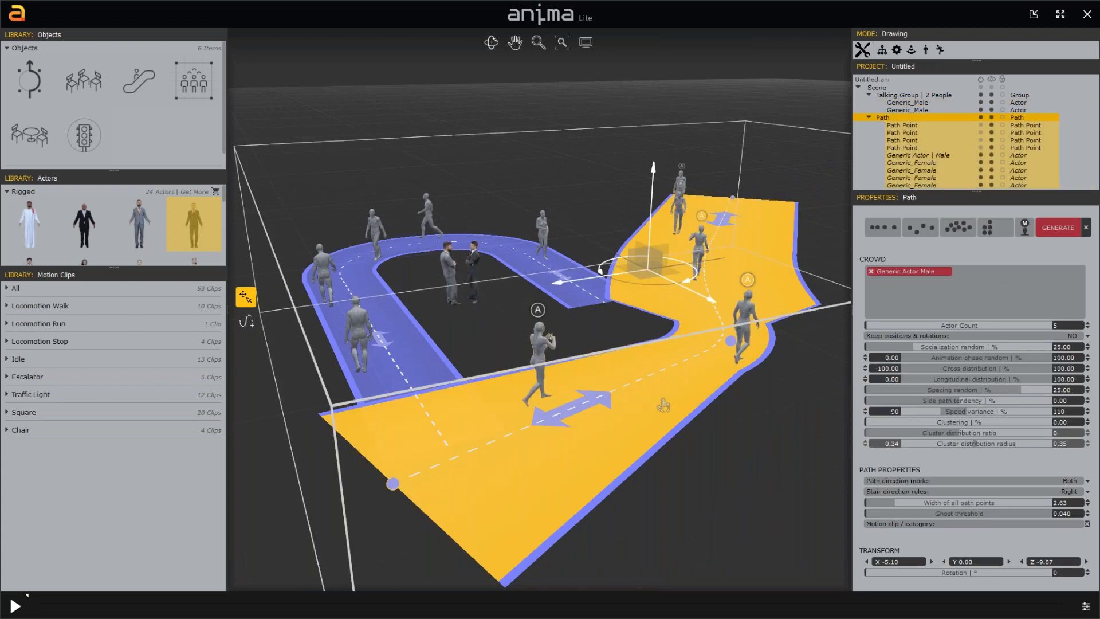
{"action": "key", "text": "Delete"}
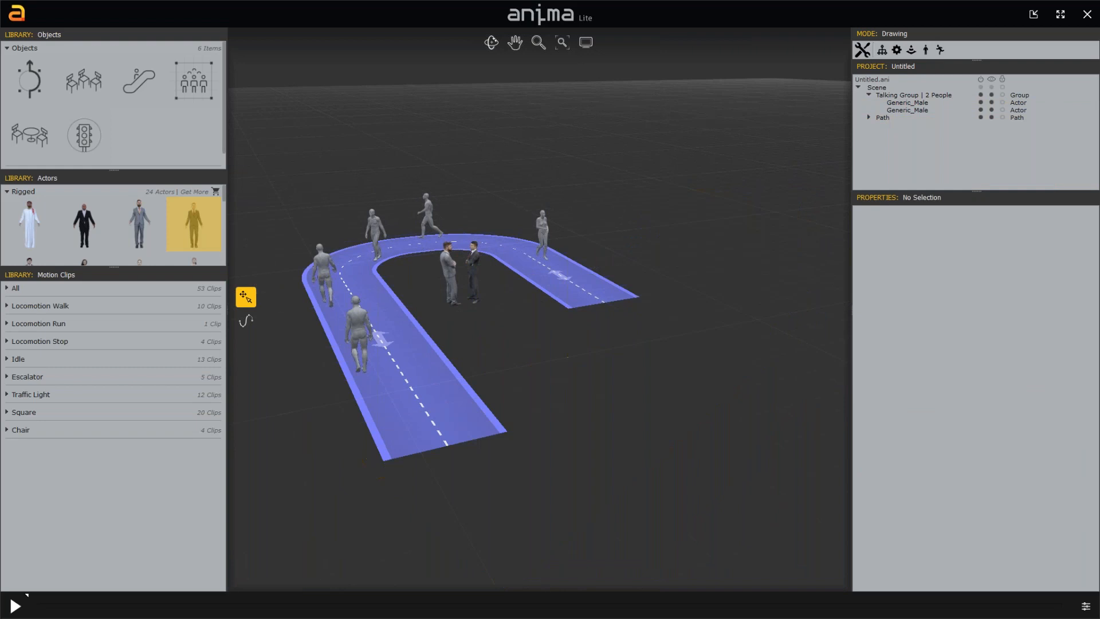
- Move the two-person talking group to about X 0.73, Z -5.61, just beyond the U-shaped path's end, and rotate it
{"action": "middle_click_drag", "start_coordinate": [538, 310], "coordinate": [536, 337]}
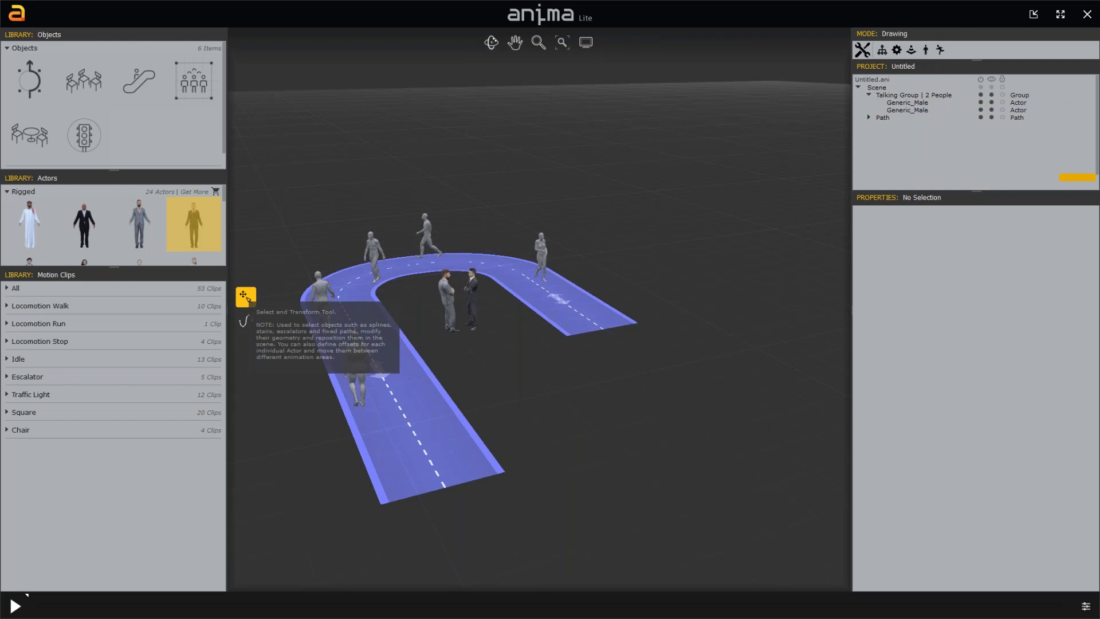
{"action": "left_click", "coordinate": [322, 300]}
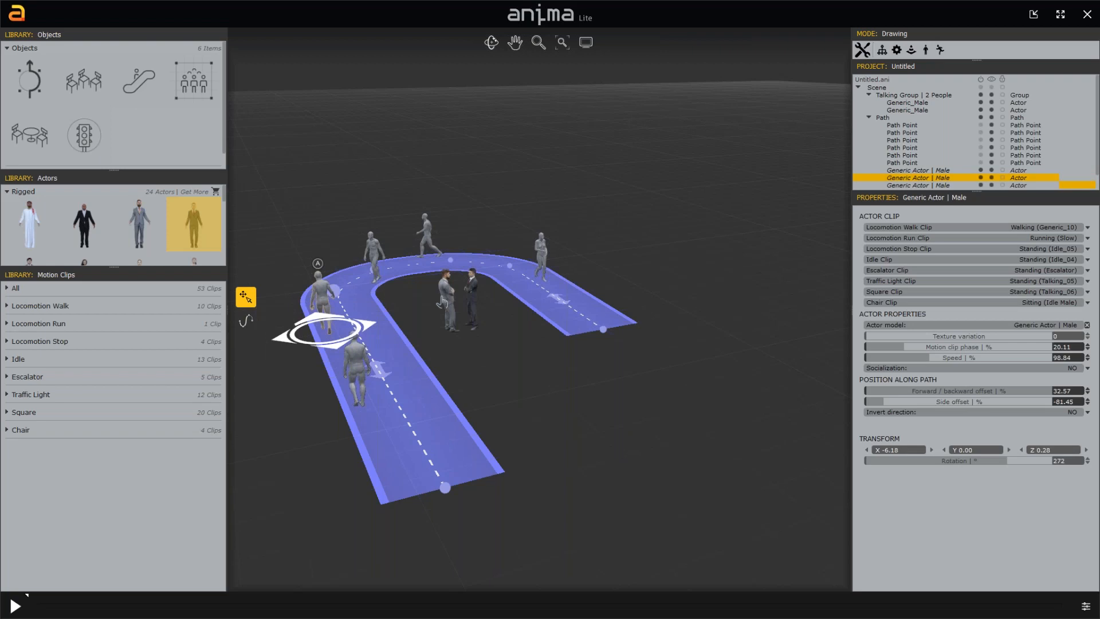
{"action": "left_click", "coordinate": [373, 252]}
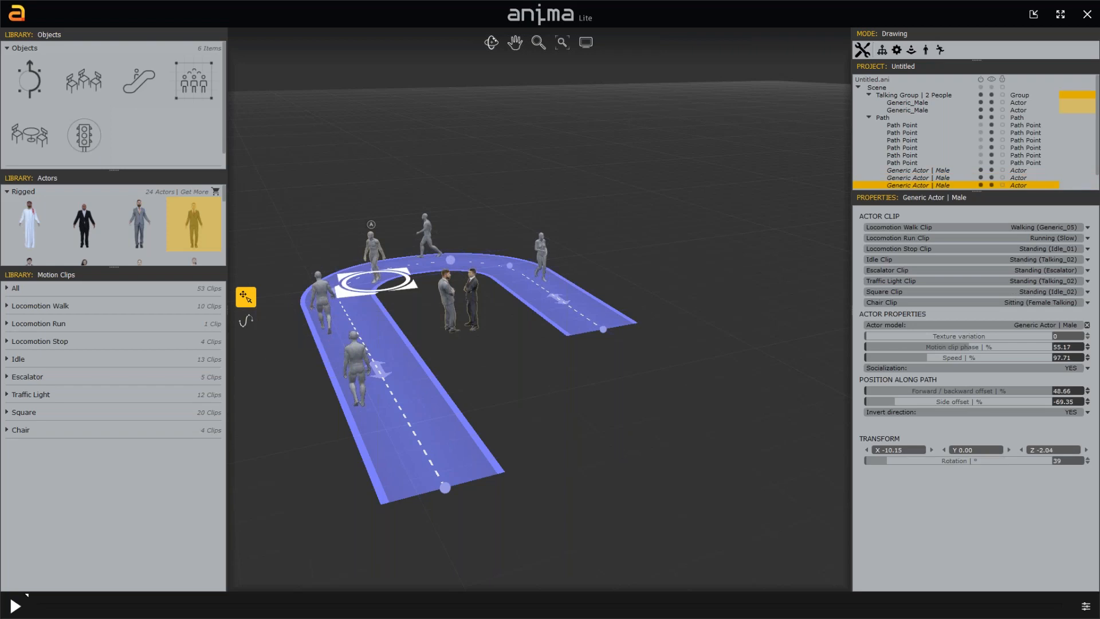
{"action": "left_click", "coordinate": [470, 308]}
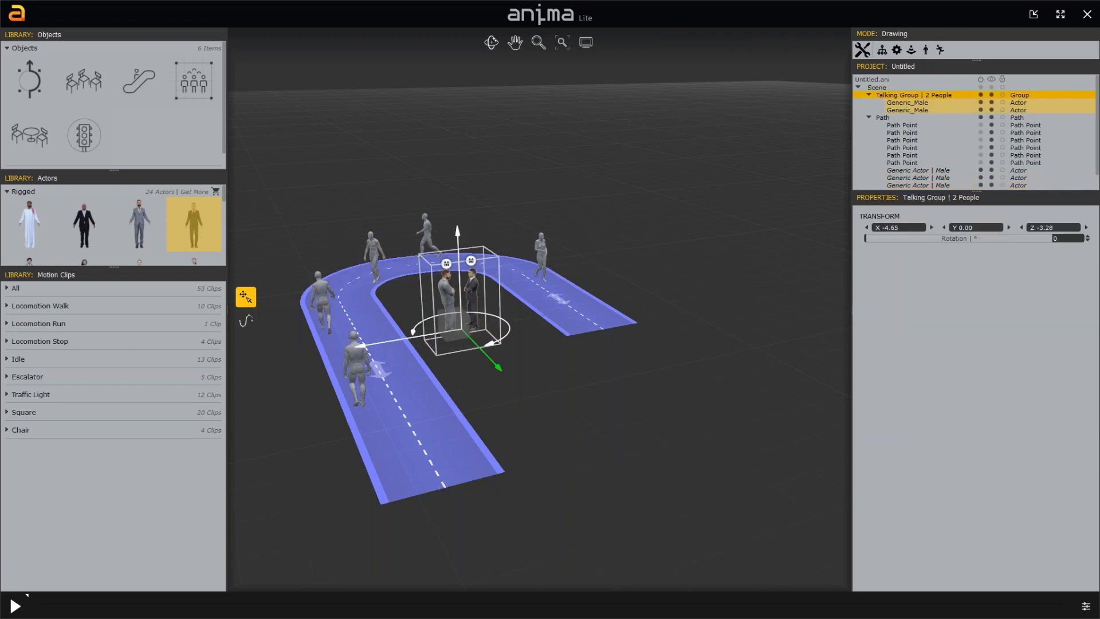
{"action": "left_click_drag", "start_coordinate": [496, 366], "coordinate": [587, 460]}
{"action": "left_click_drag", "start_coordinate": [460, 431], "coordinate": [556, 407]}
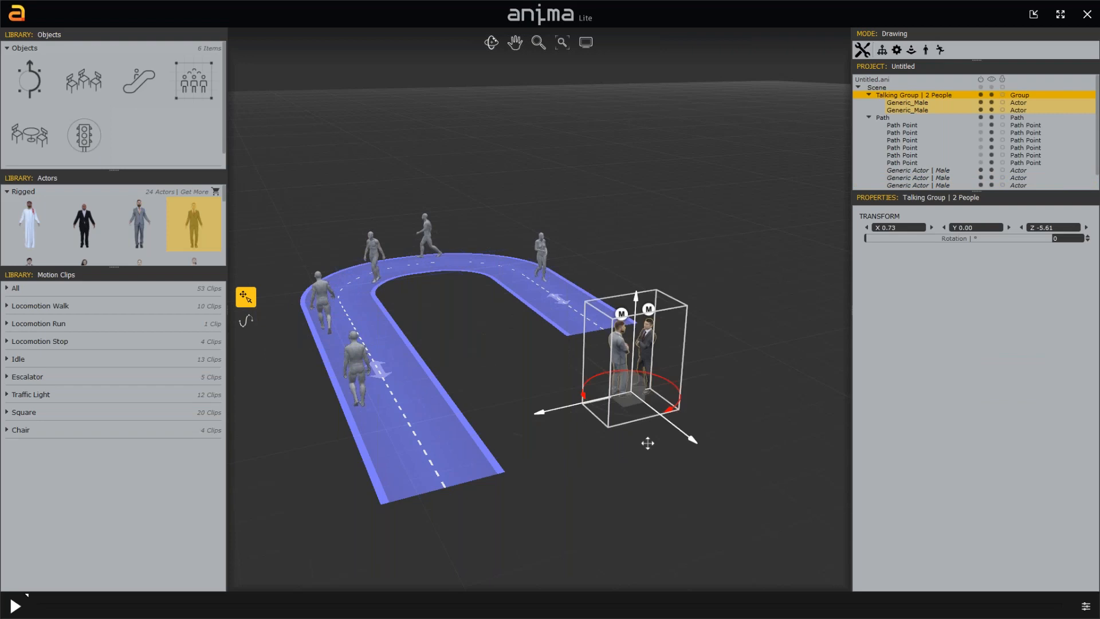
{"action": "left_click_drag", "start_coordinate": [647, 442], "coordinate": [647, 448]}
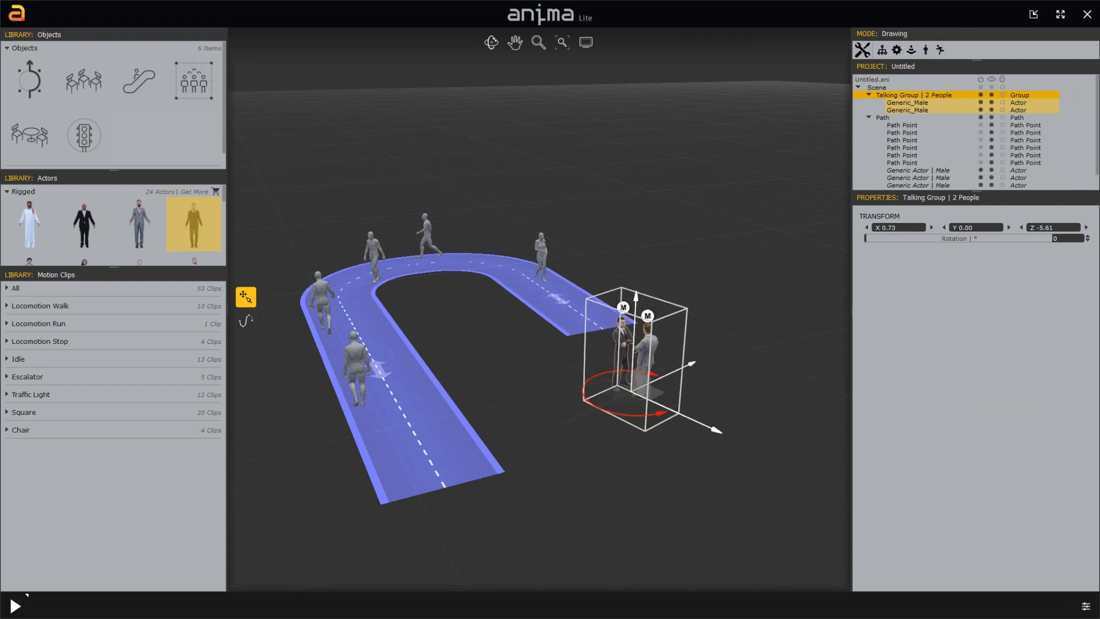
{"action": "left_click", "coordinate": [431, 403]}
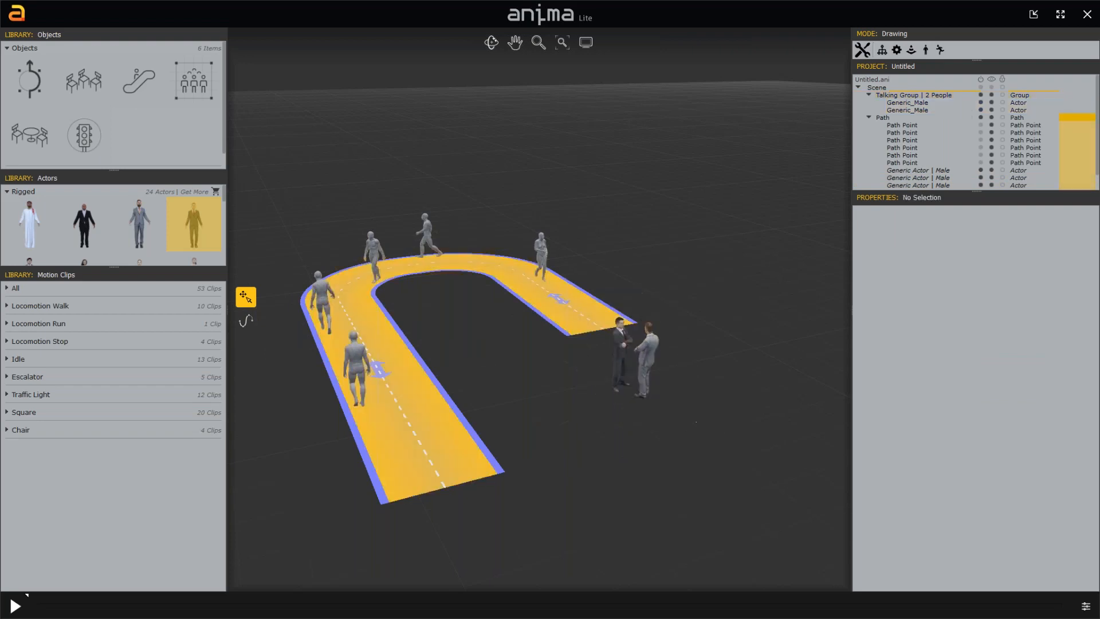
{"action": "left_click", "coordinate": [246, 321]}
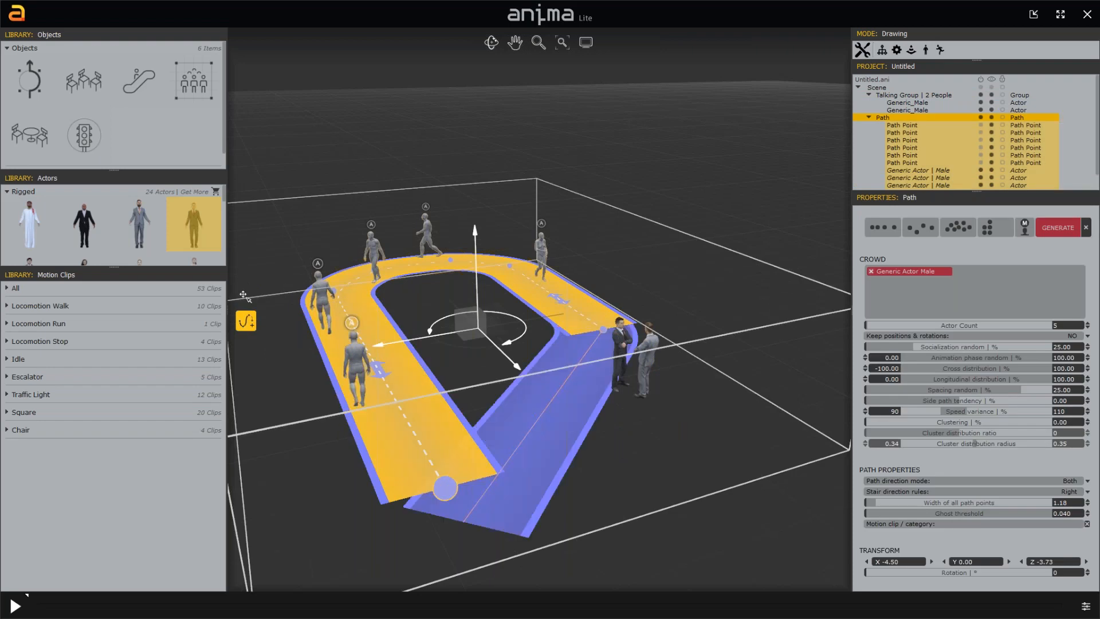
{"action": "key", "text": "Escape"}
- Draw a new four-point zigzag path that crosses the U-shaped path's near end and runs past the talking group
{"action": "left_click", "coordinate": [246, 321]}
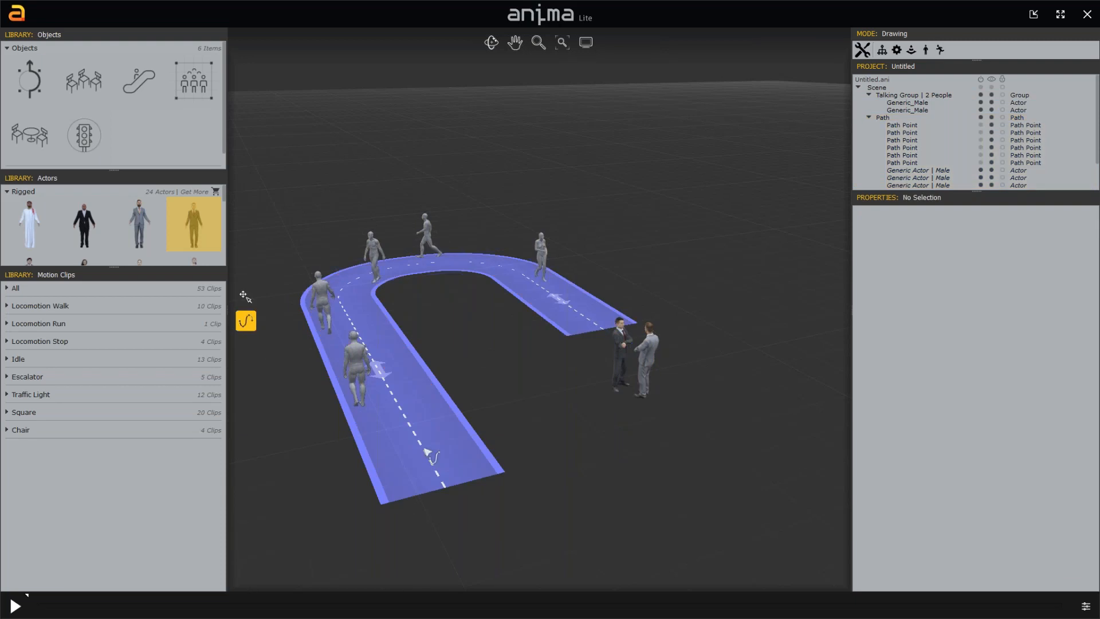
{"action": "left_click", "coordinate": [427, 453]}
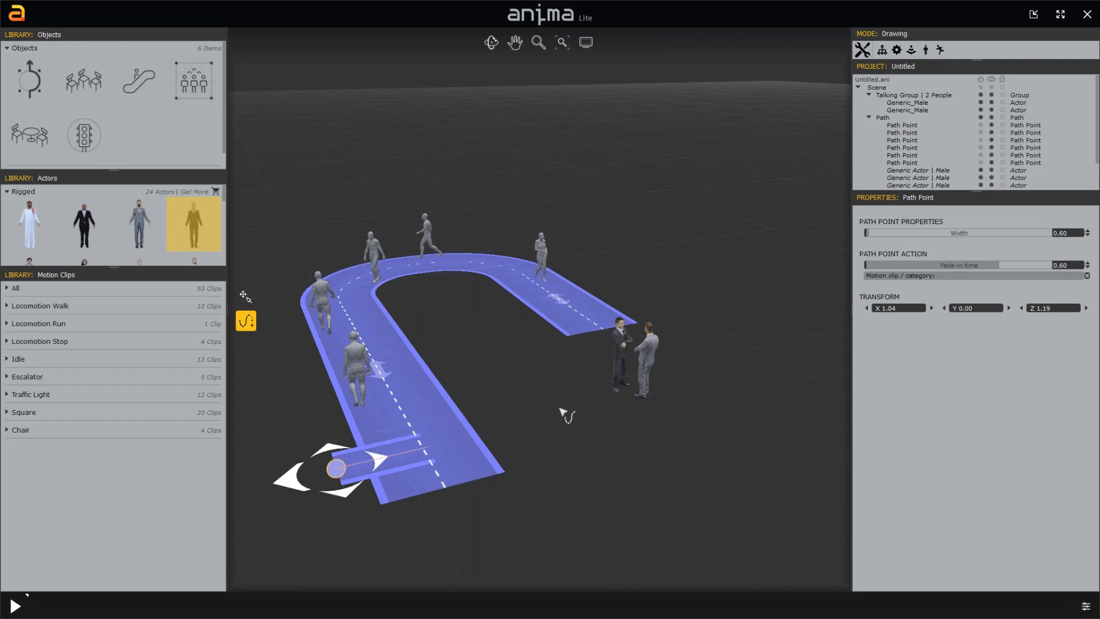
{"action": "left_click", "coordinate": [566, 415]}
{"action": "left_click", "coordinate": [751, 491]}
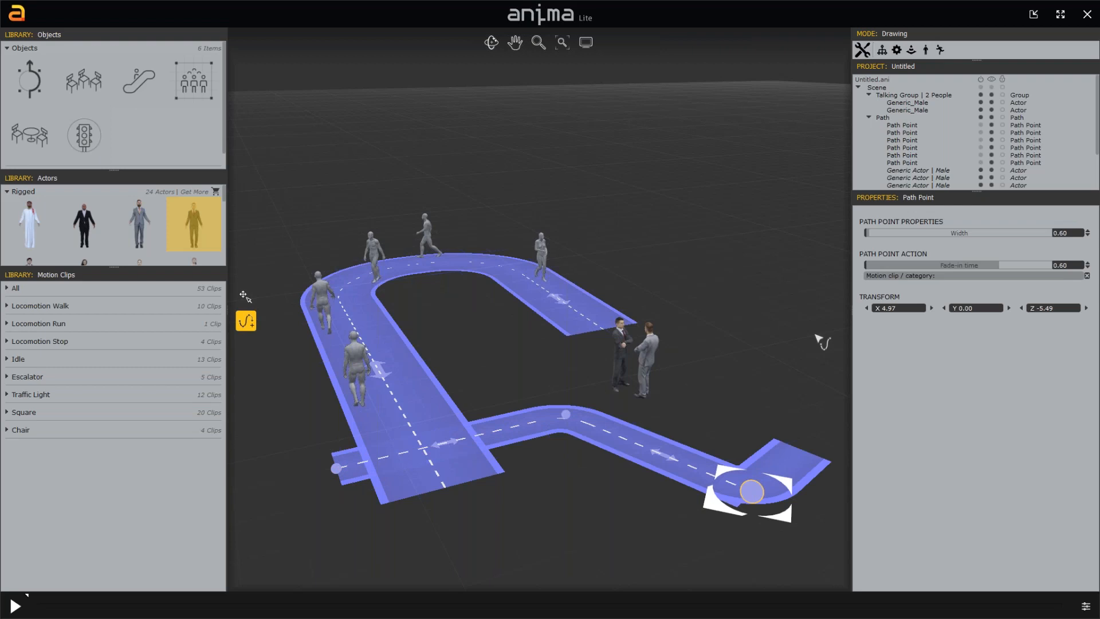
{"action": "left_click", "coordinate": [815, 336]}
{"action": "left_click", "coordinate": [245, 296]}
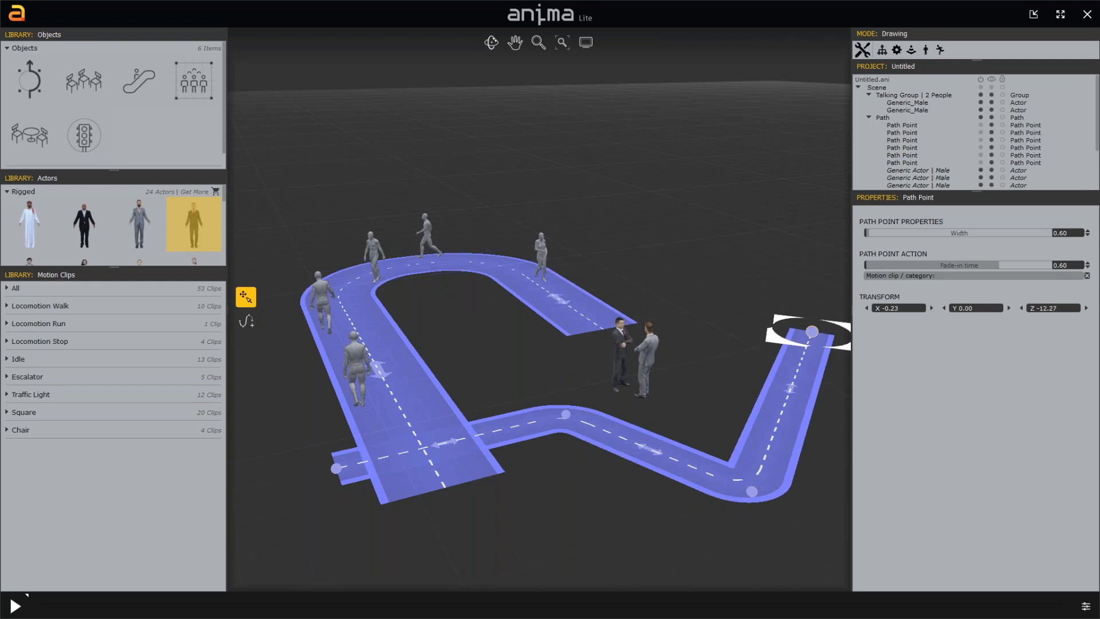
- Widen all points of the new zigzag path to about 0.99 and select the path
{"action": "middle_click_drag", "start_coordinate": [782, 320], "coordinate": [749, 296]}
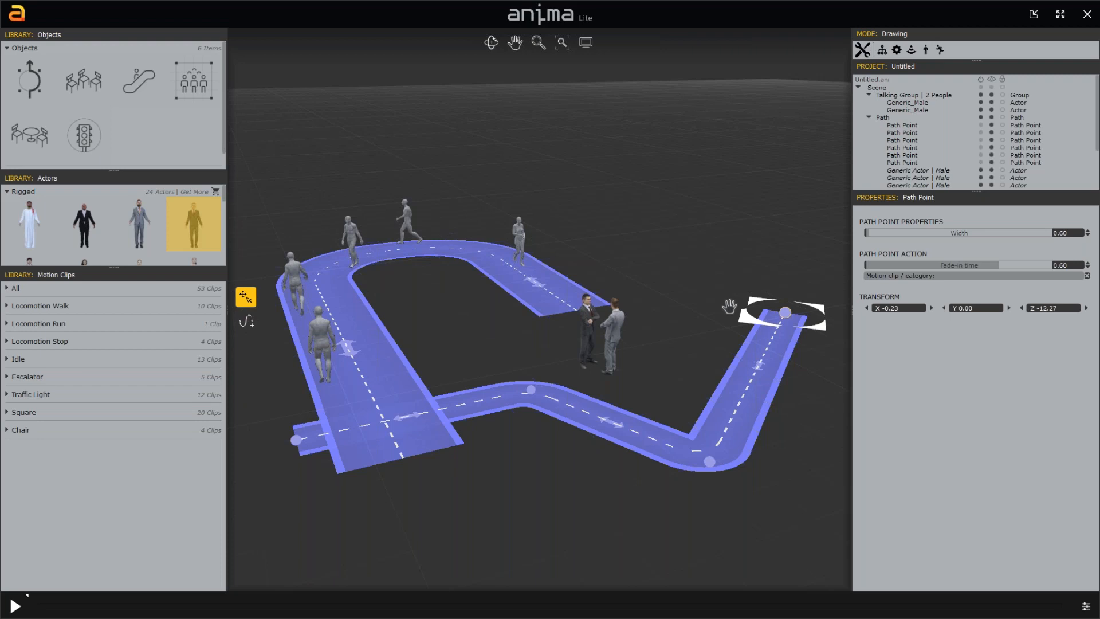
{"action": "left_click", "coordinate": [728, 306]}
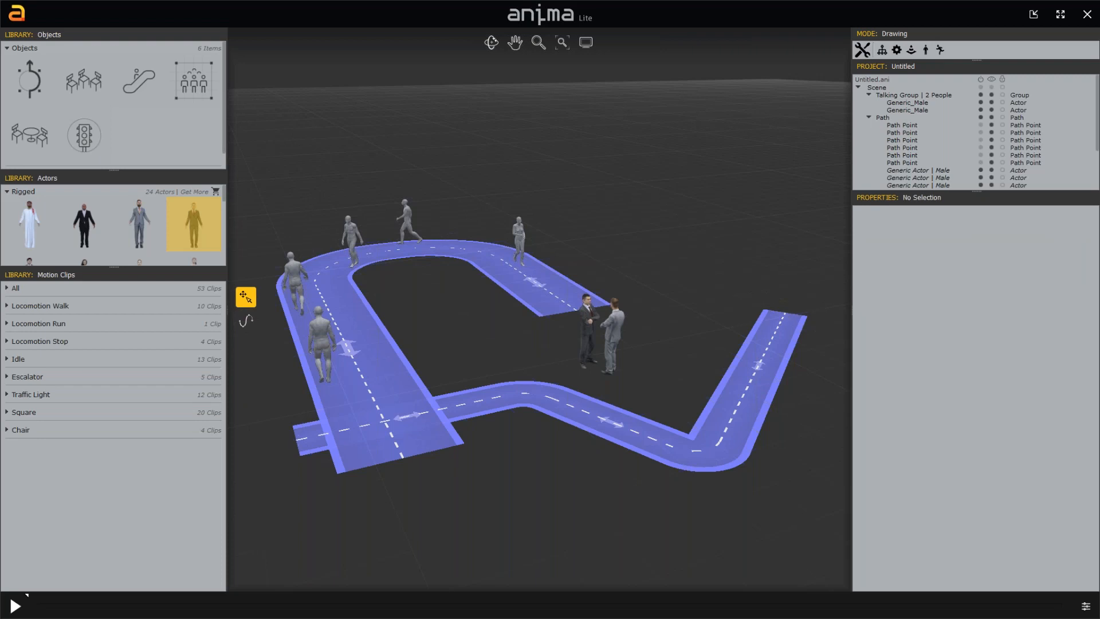
{"action": "left_click", "coordinate": [779, 369]}
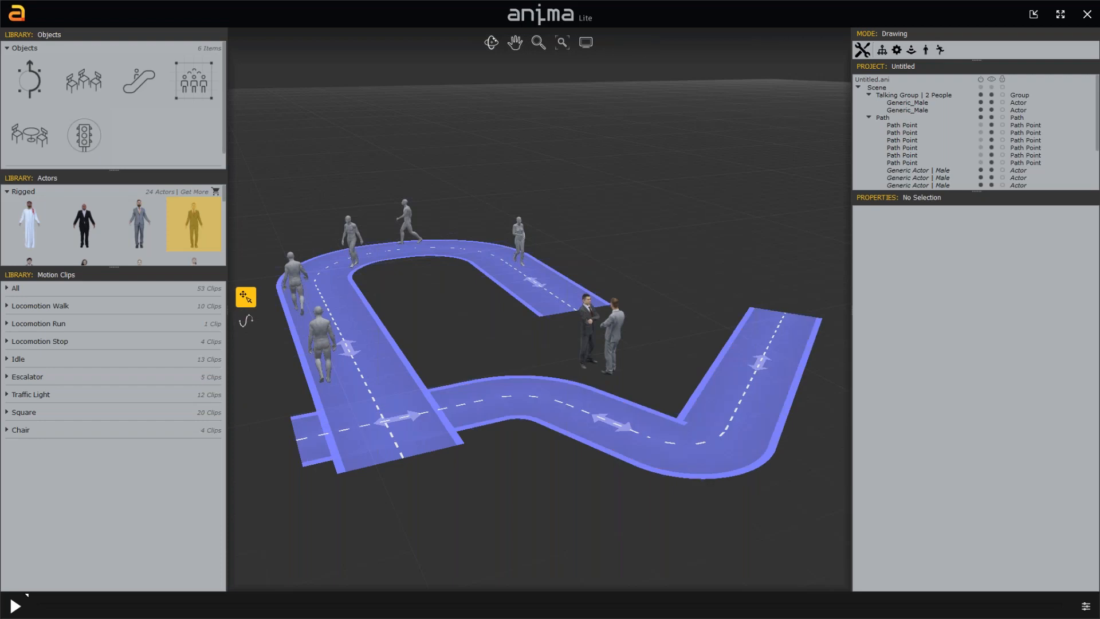
{"action": "left_click", "coordinate": [743, 396]}
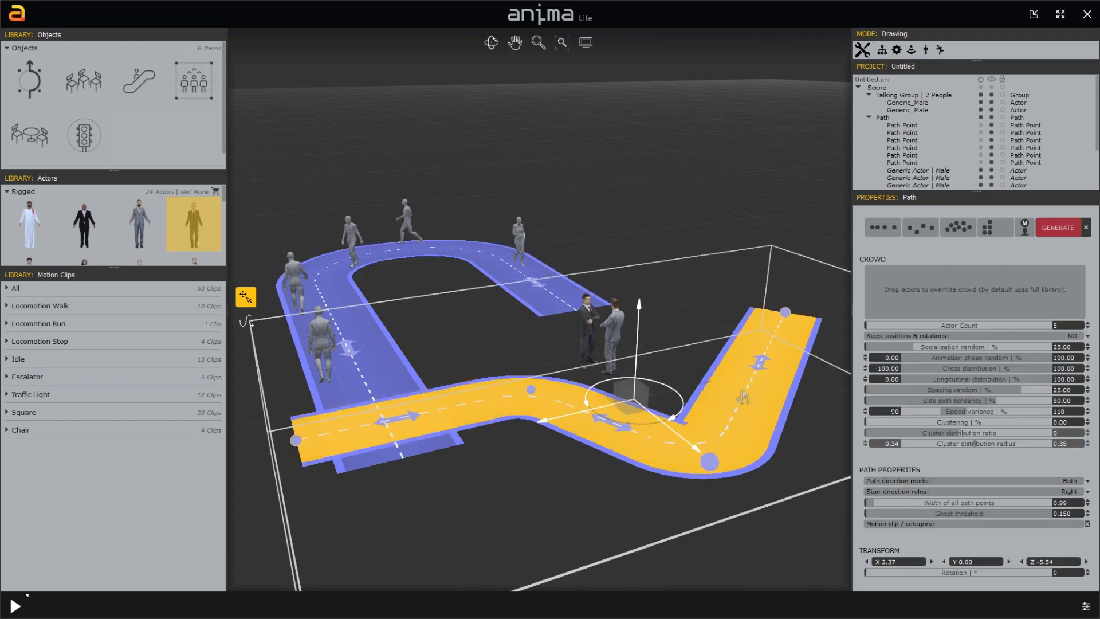
{"action": "left_click", "coordinate": [761, 357]}
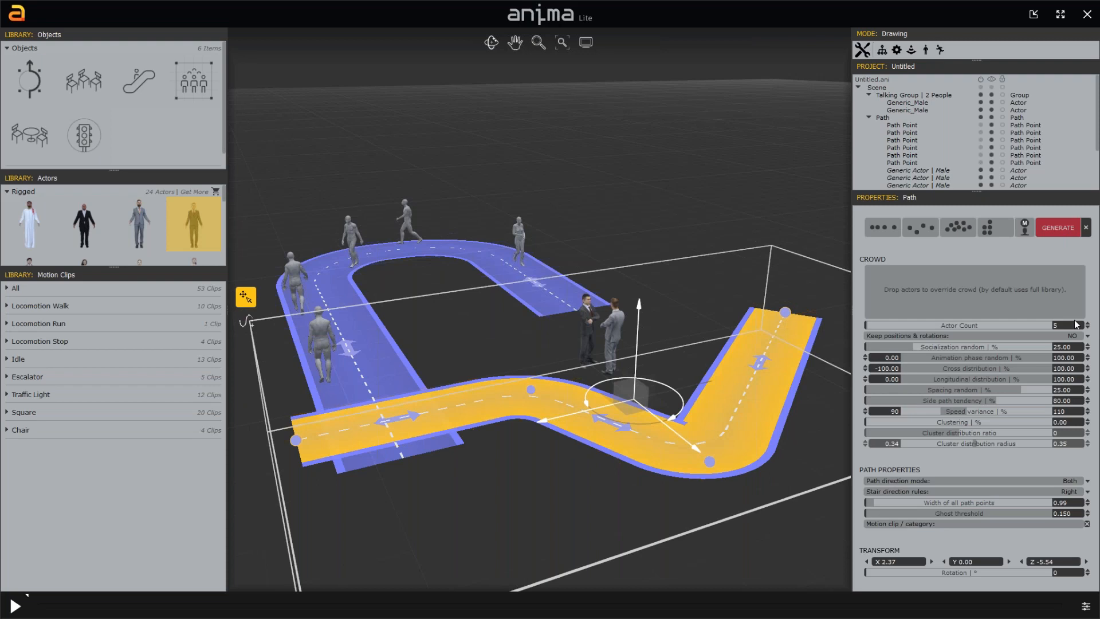
- Generate a crowd of 5 actors from the full library on the zigzag path and play the animation
{"action": "left_click", "coordinate": [1057, 228]}
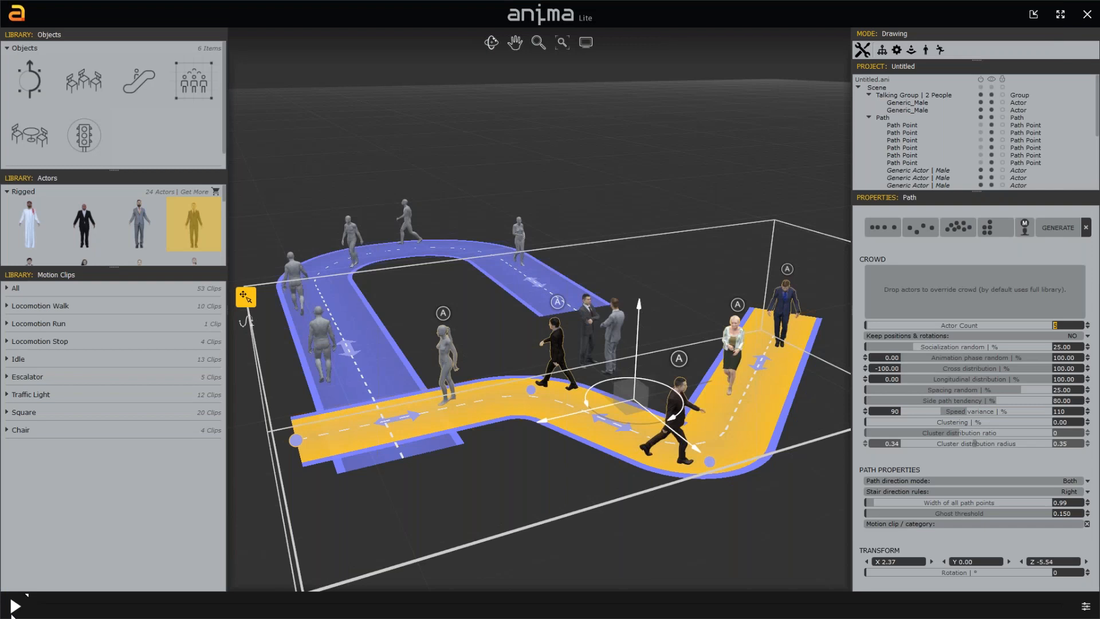
{"action": "left_click", "coordinate": [14, 608]}
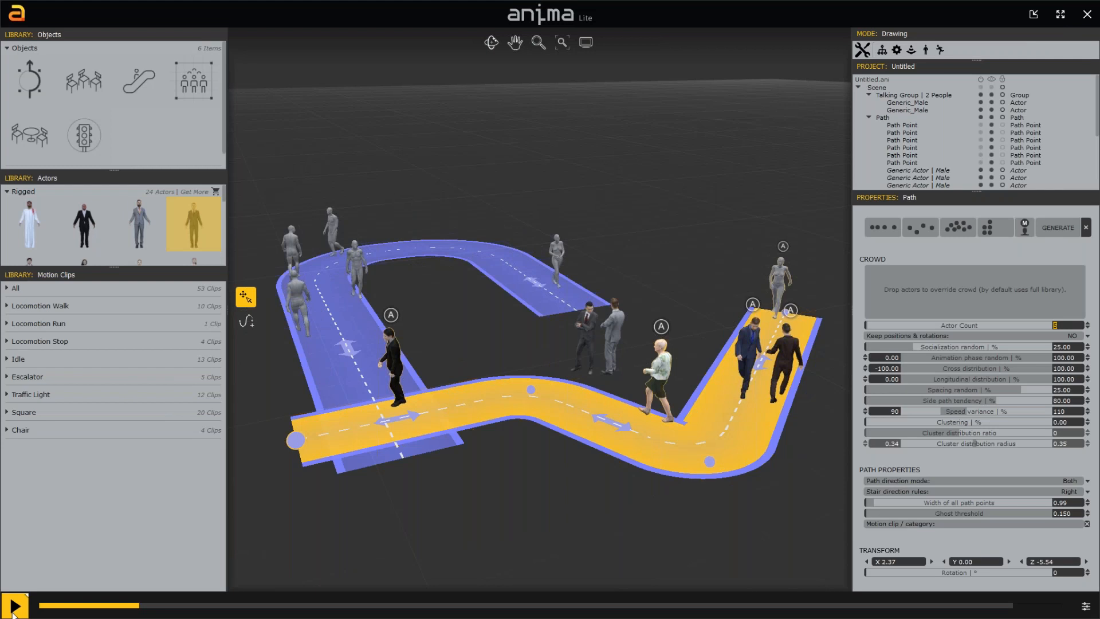
- Regenerate the zigzag path's 5-actor crowd with the single-file group preset and play the animation
{"action": "left_click", "coordinate": [878, 228]}
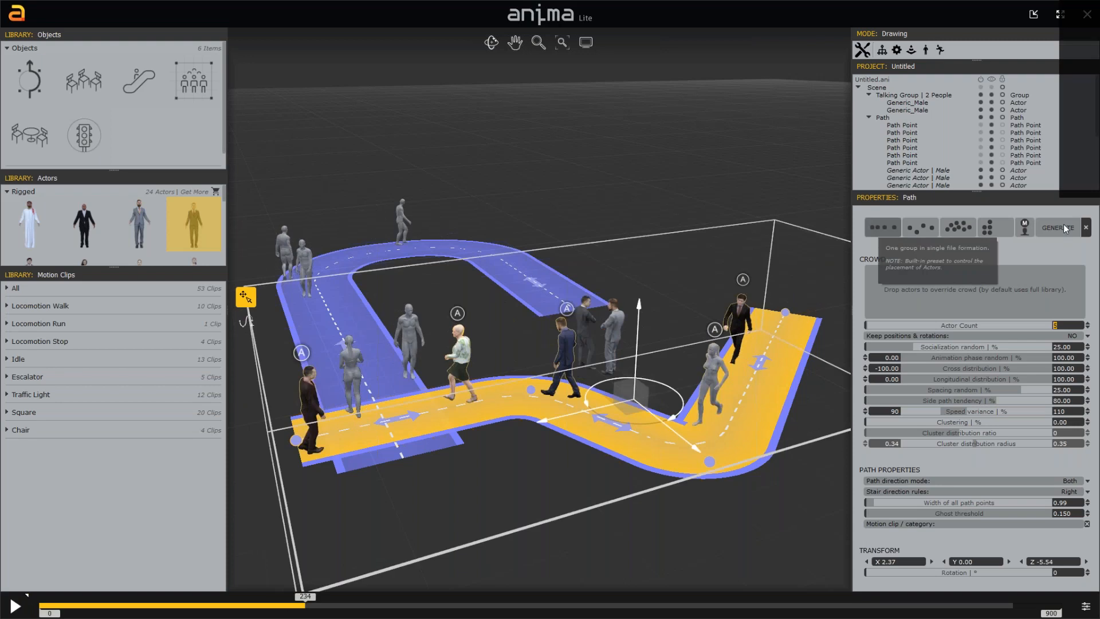
{"action": "left_click", "coordinate": [1063, 226]}
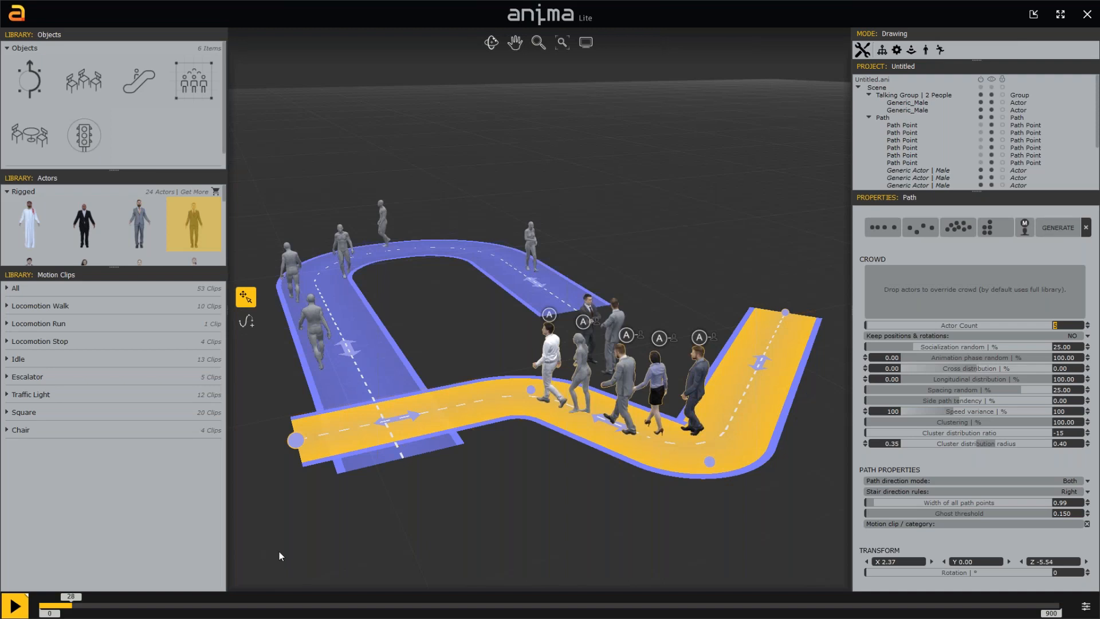
{"action": "left_click", "coordinate": [943, 218]}
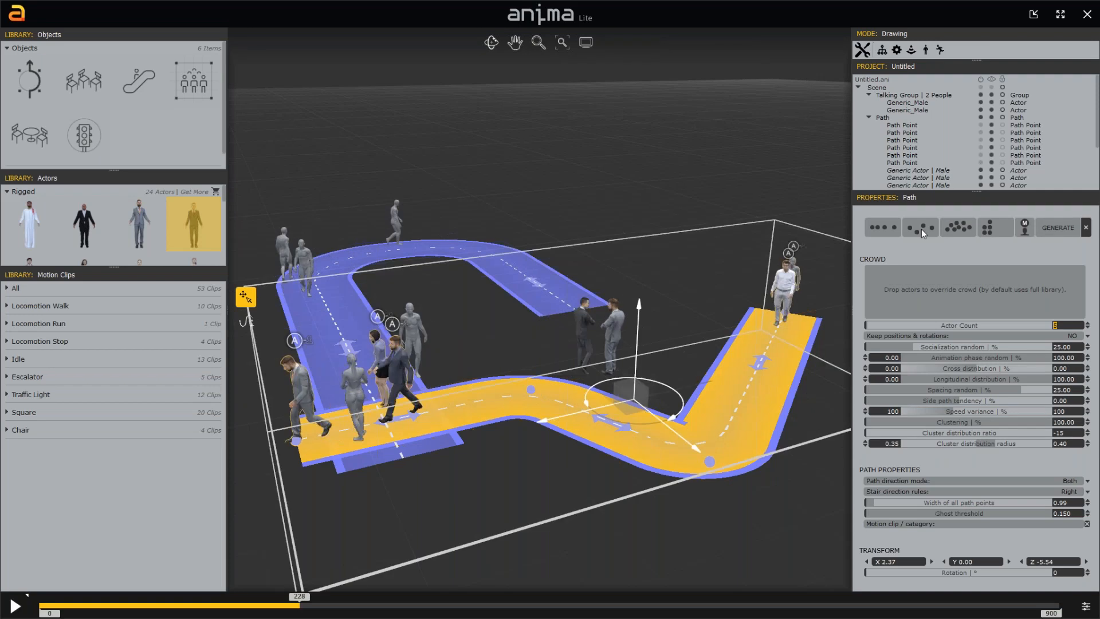
- Compare the other crowd presets, regenerate the zigzag path's crowd with cross distribution -80 to 80 and clustering 0, and play it
{"action": "left_click", "coordinate": [921, 229]}
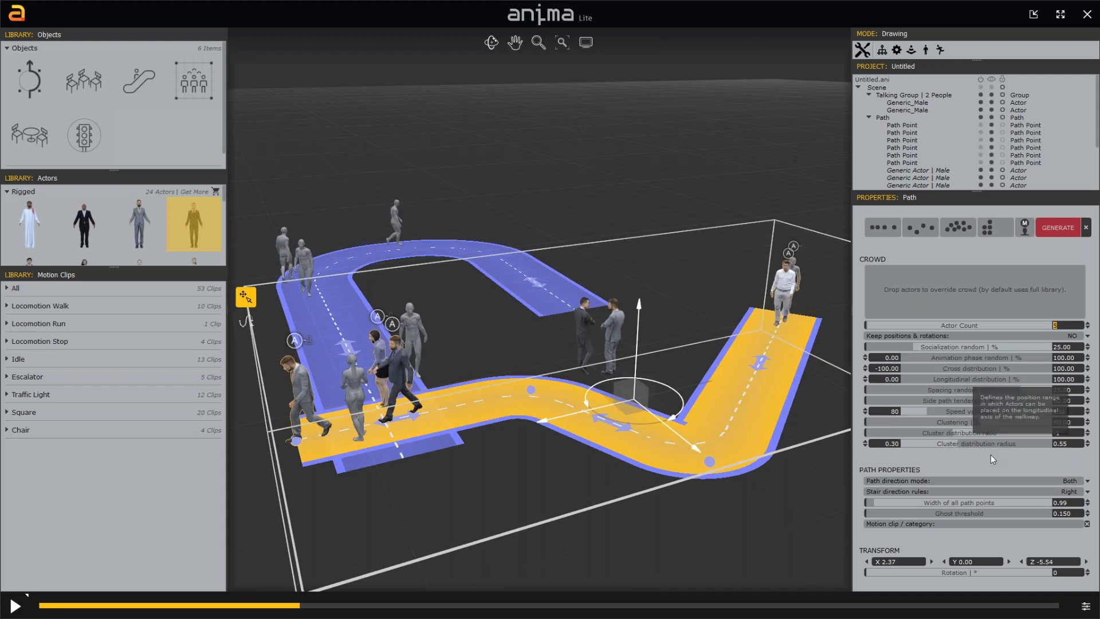
{"action": "left_click", "coordinate": [959, 229]}
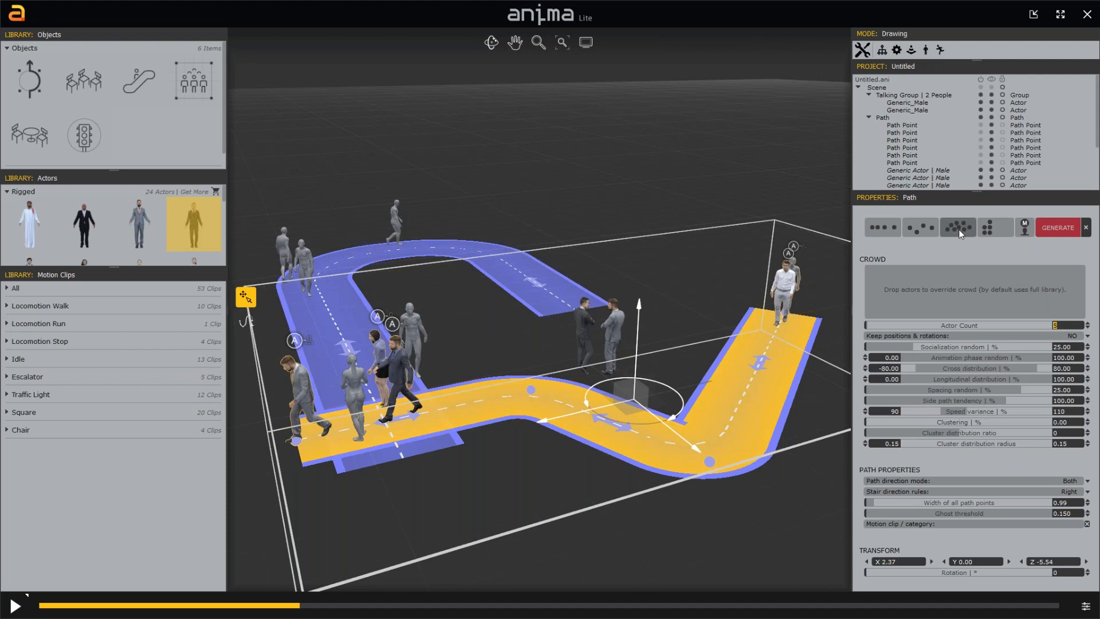
{"action": "left_click", "coordinate": [958, 229]}
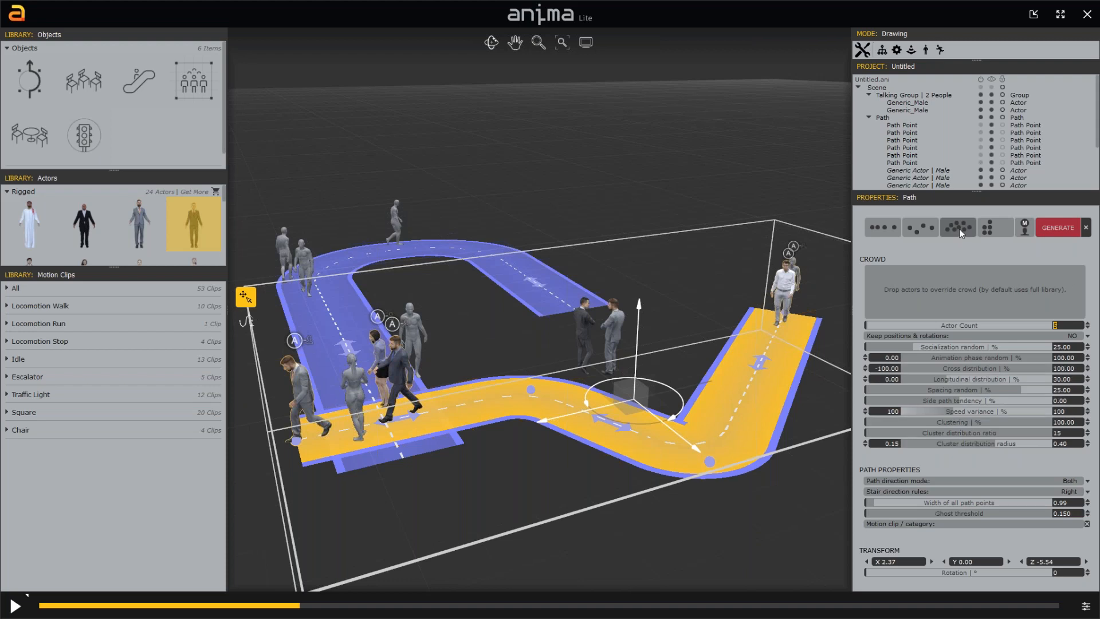
{"action": "left_click", "coordinate": [1048, 229]}
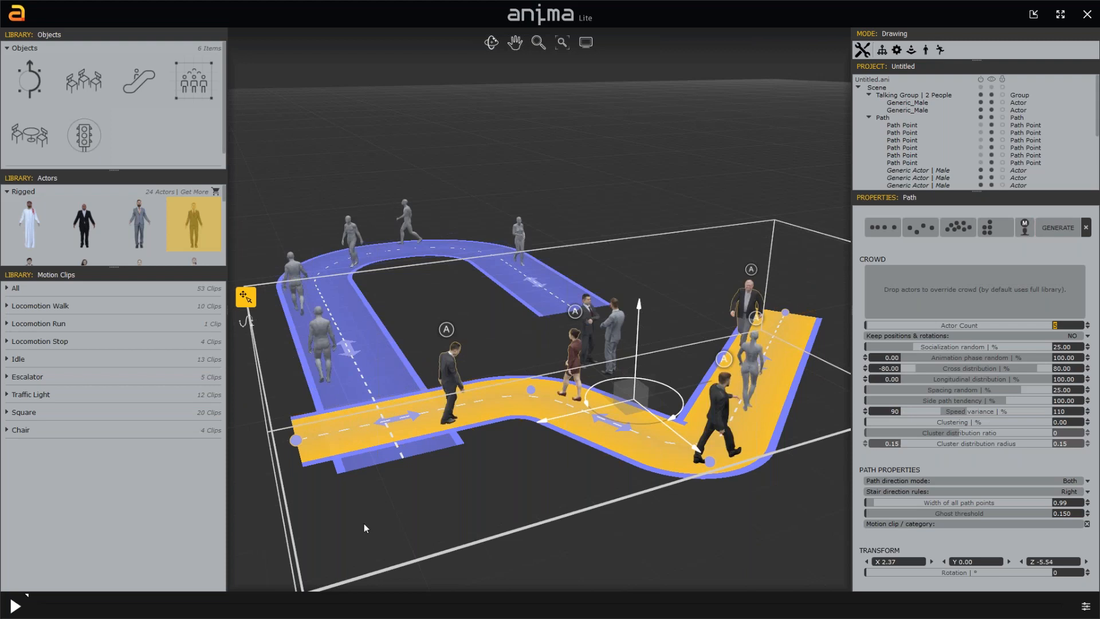
{"action": "key", "text": "space"}
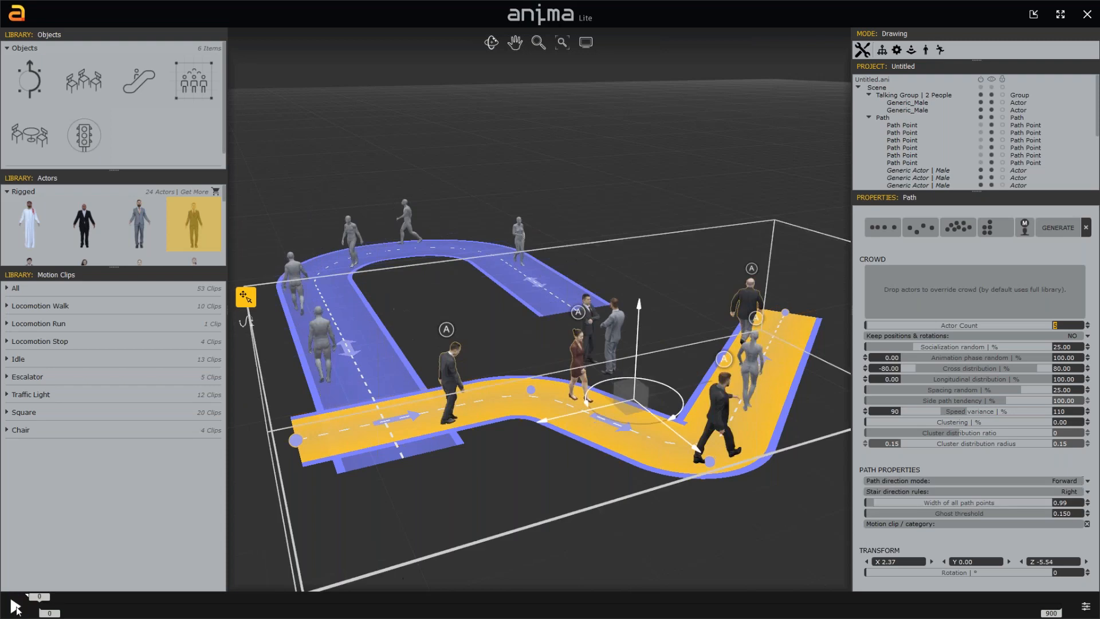
- Play the zigzag path's crowd in Forward direction mode, set the mode to Backwards and play it again
{"action": "left_click", "coordinate": [15, 606]}
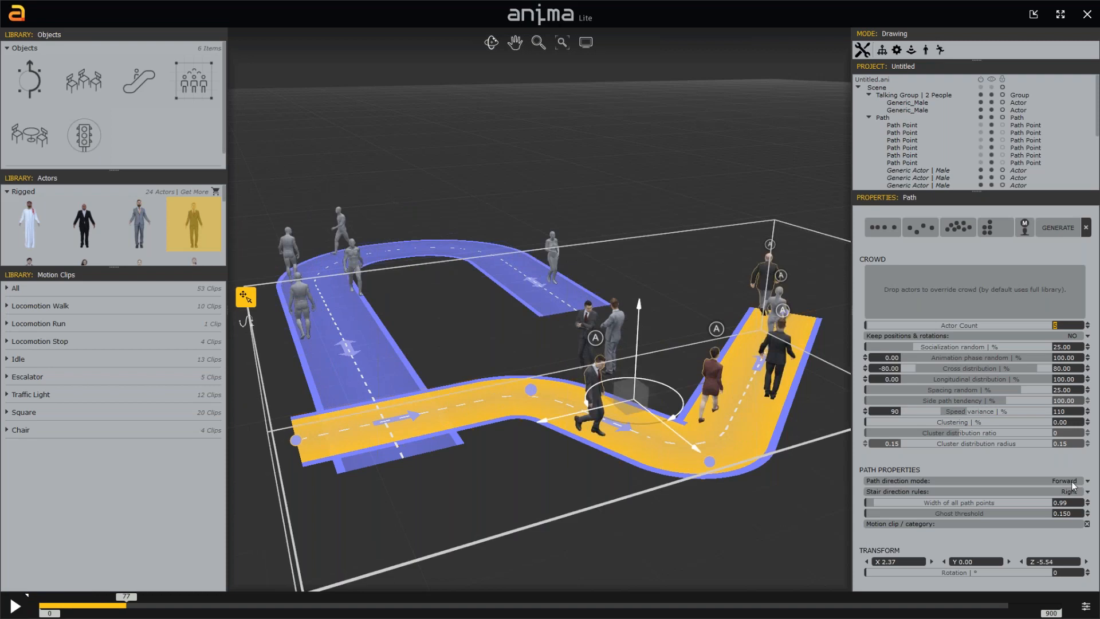
{"action": "left_click", "coordinate": [1071, 481]}
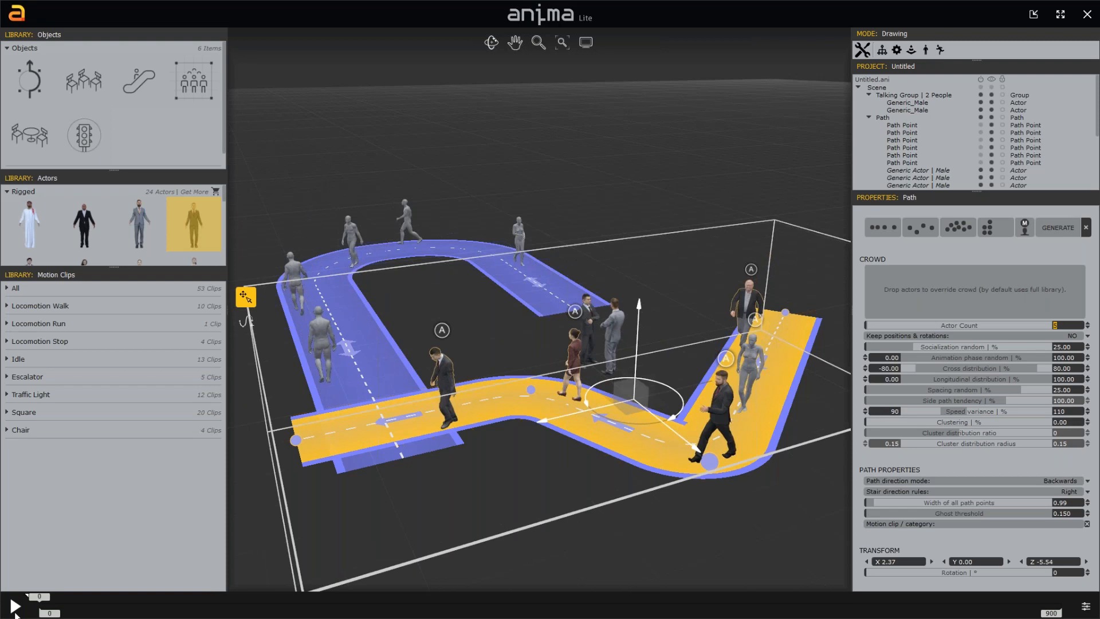
{"action": "left_click", "coordinate": [15, 609]}
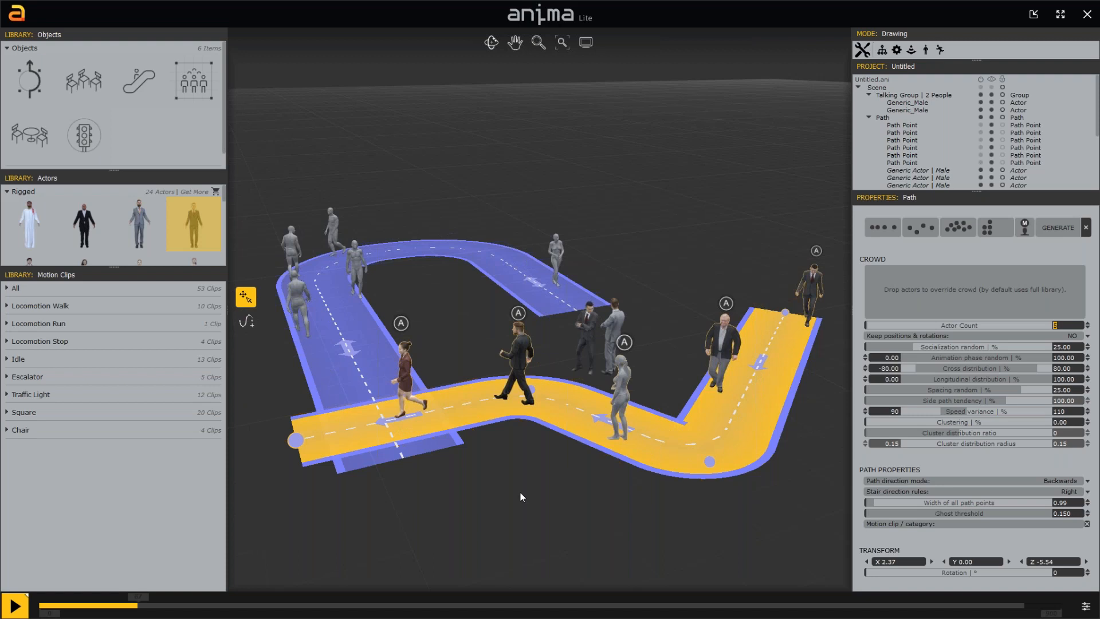
{"action": "left_click", "coordinate": [543, 462]}
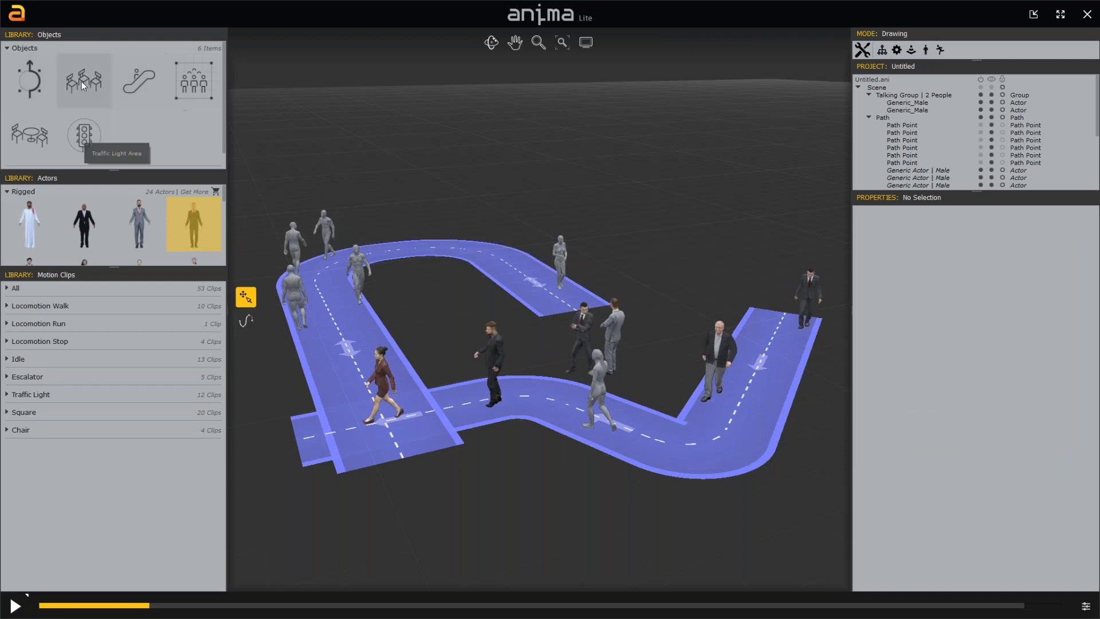
- Place a six-vertex Avoiding Area at about X 4.83, Z -3.64, overlapping the zigzag path's bend, and play the animation
{"action": "left_click", "coordinate": [34, 87]}
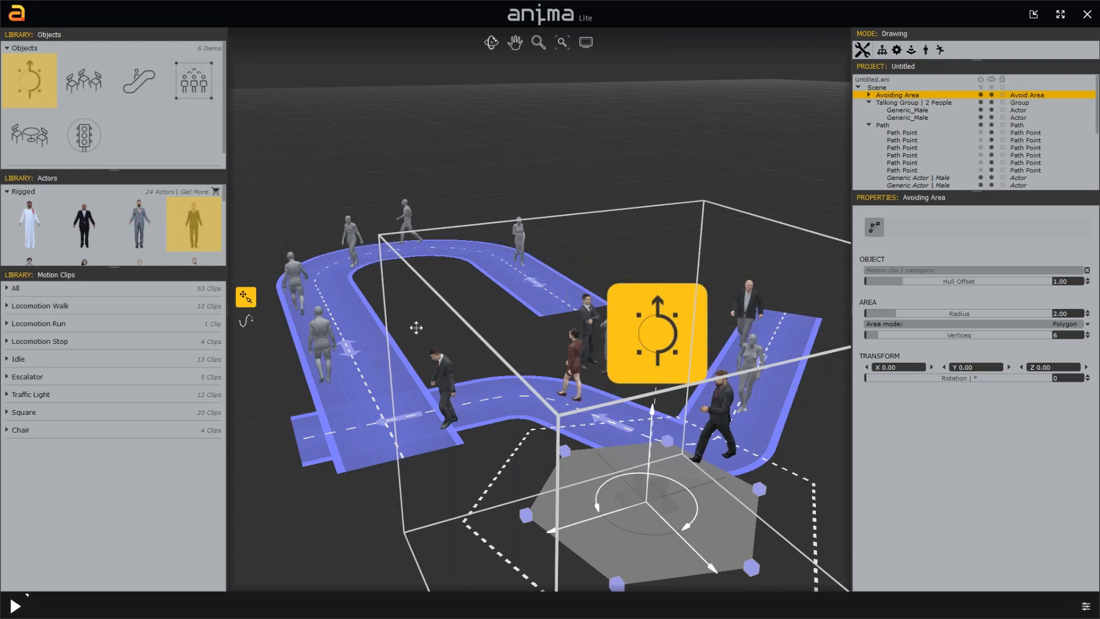
{"action": "left_click_drag", "start_coordinate": [416, 327], "coordinate": [604, 473]}
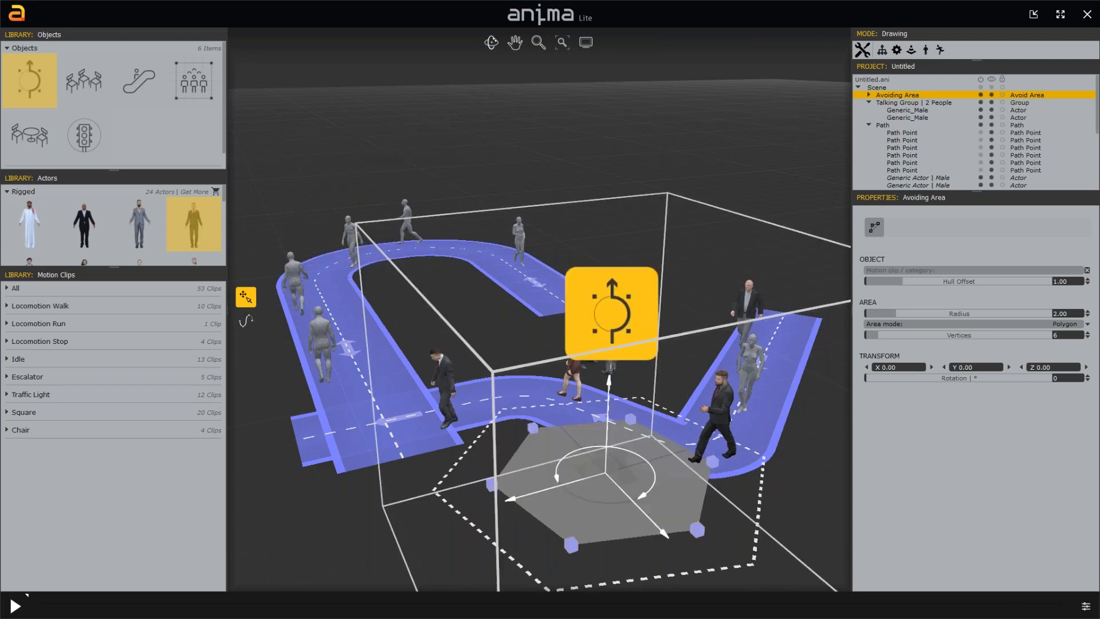
{"action": "middle_click_drag", "start_coordinate": [610, 470], "coordinate": [553, 433]}
{"action": "left_click_drag", "start_coordinate": [553, 433], "coordinate": [566, 467]}
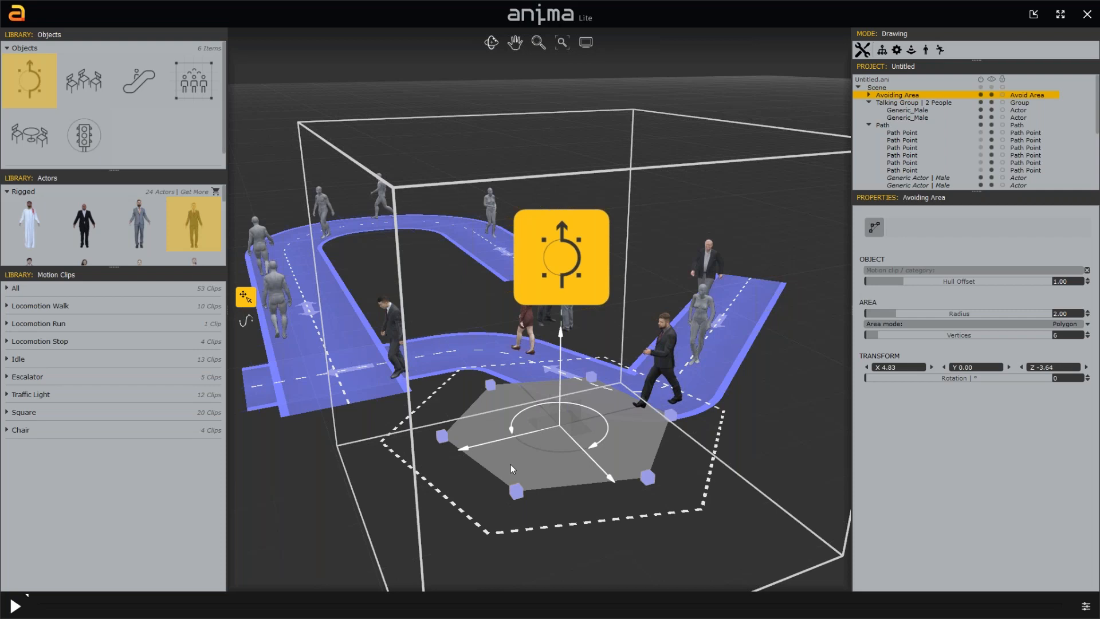
{"action": "left_click", "coordinate": [18, 608]}
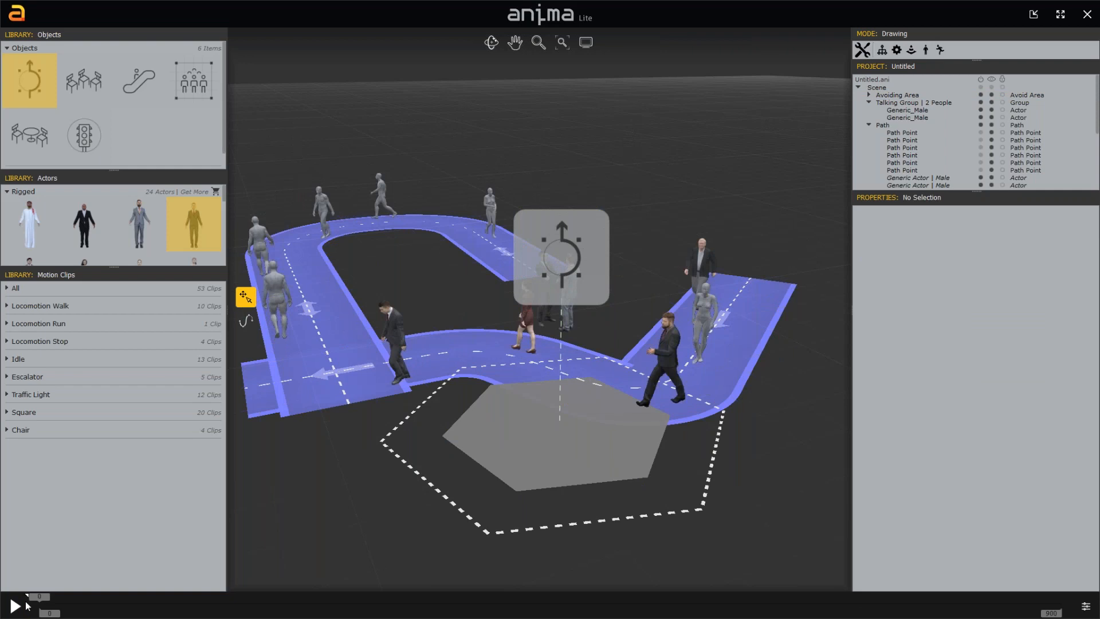
{"action": "left_click", "coordinate": [19, 610]}
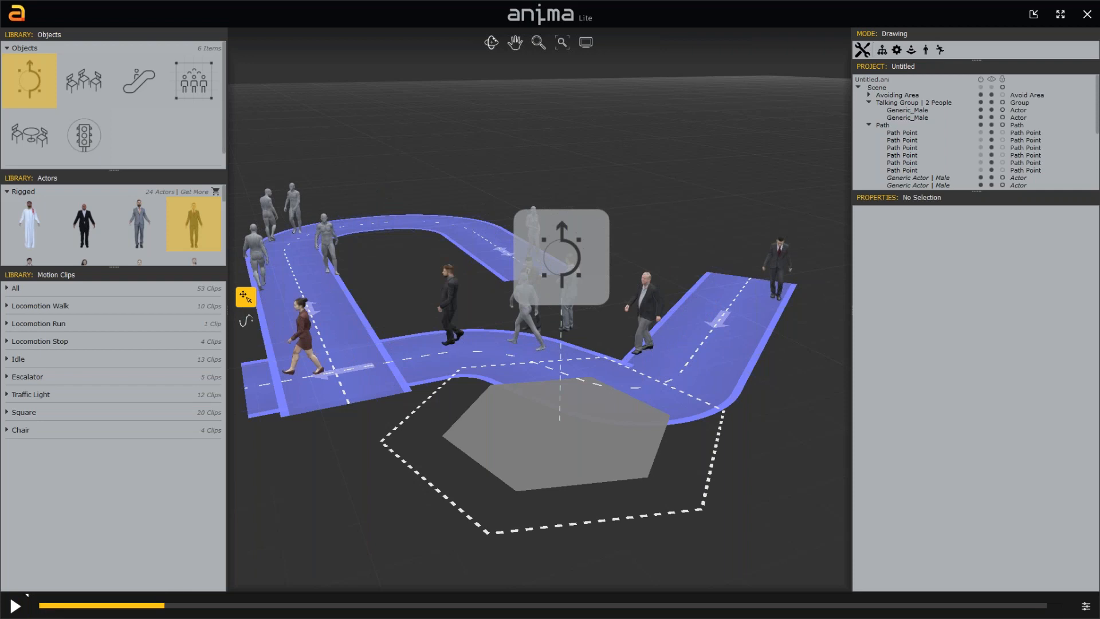
- Reshape the avoiding area along the zigzag path, moving two vertices to about X 2.46, Z -2.11 and X 3.96, Z -4.71, and play the animation
{"action": "left_click", "coordinate": [571, 239]}
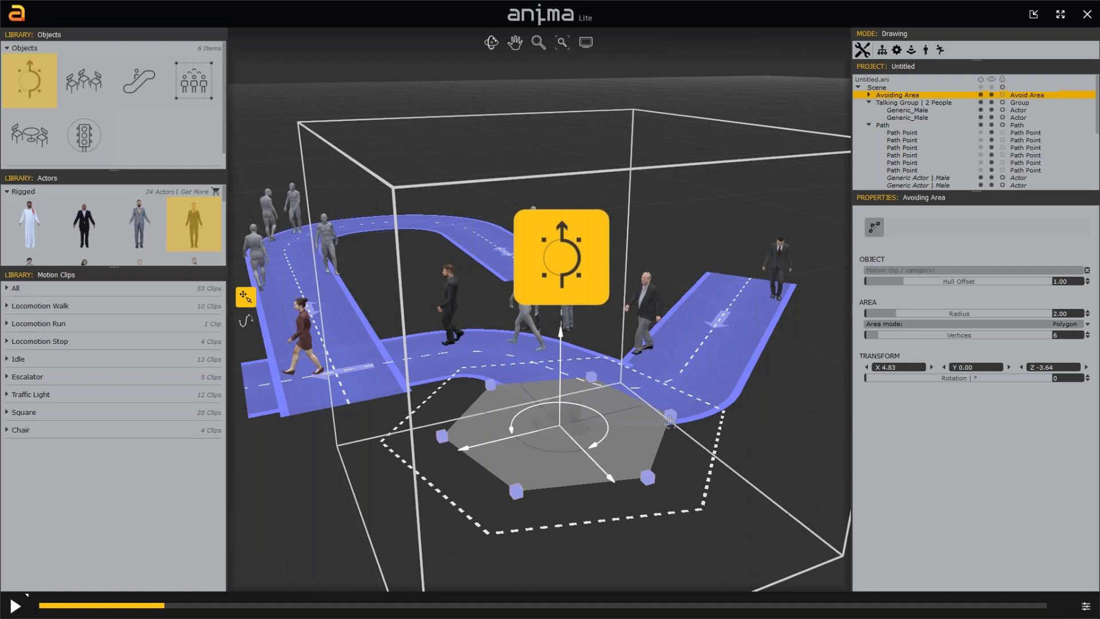
{"action": "left_click", "coordinate": [646, 483]}
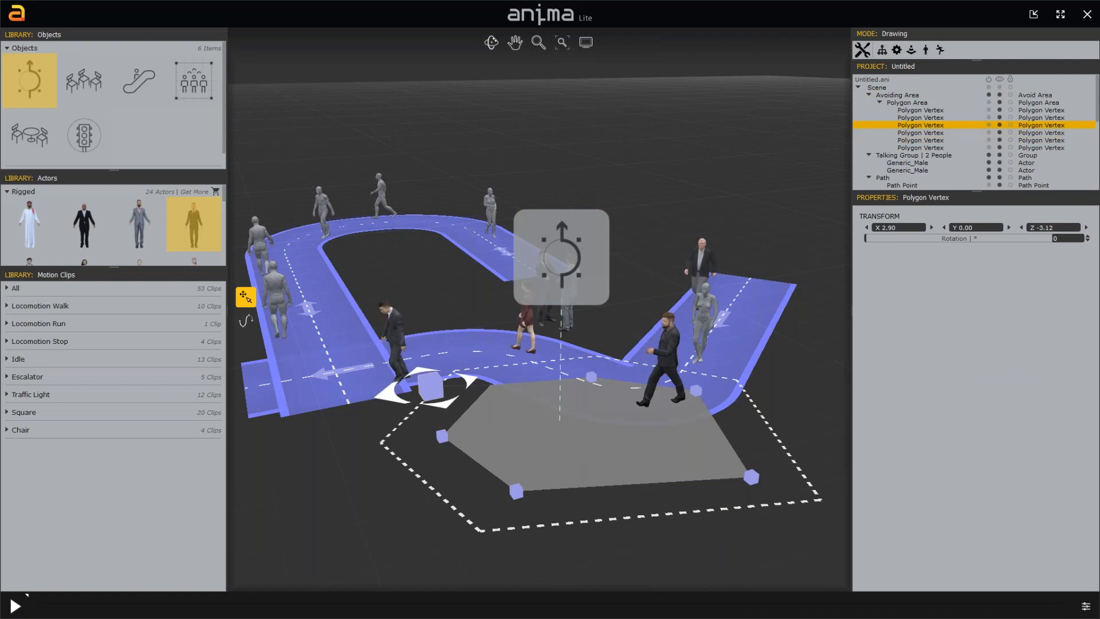
{"action": "left_click_drag", "start_coordinate": [430, 386], "coordinate": [433, 385]}
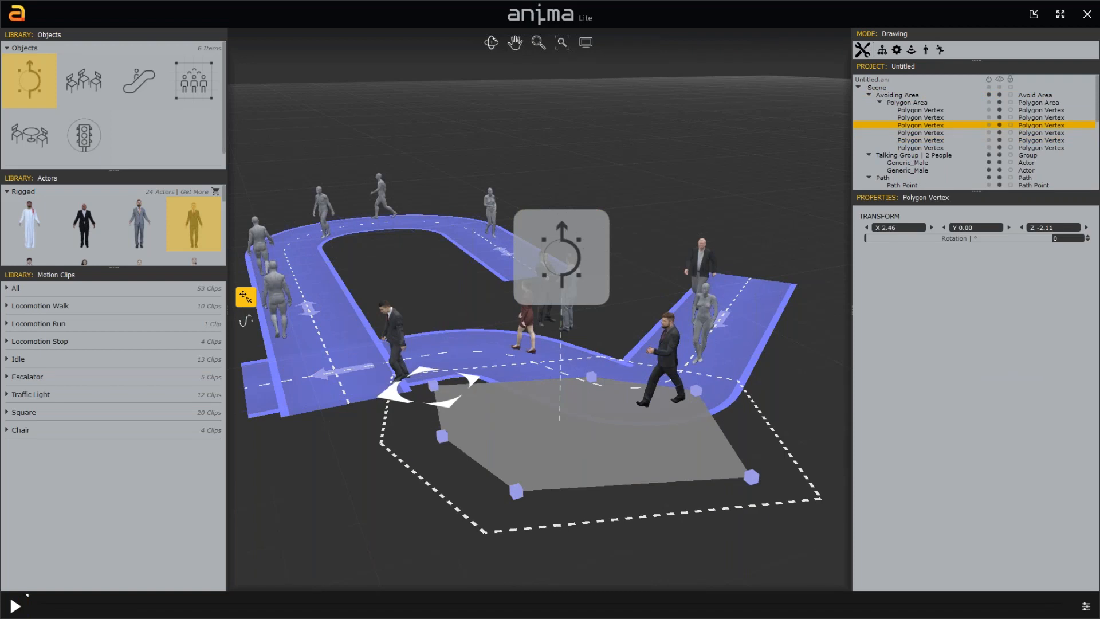
{"action": "left_click", "coordinate": [590, 377]}
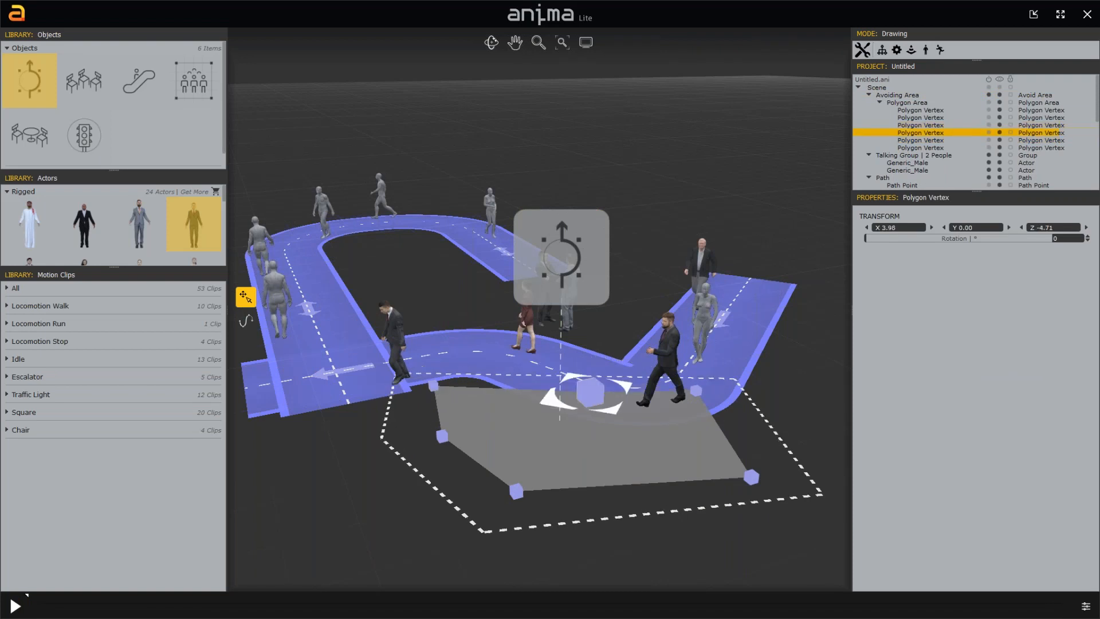
{"action": "key", "text": "Escape"}
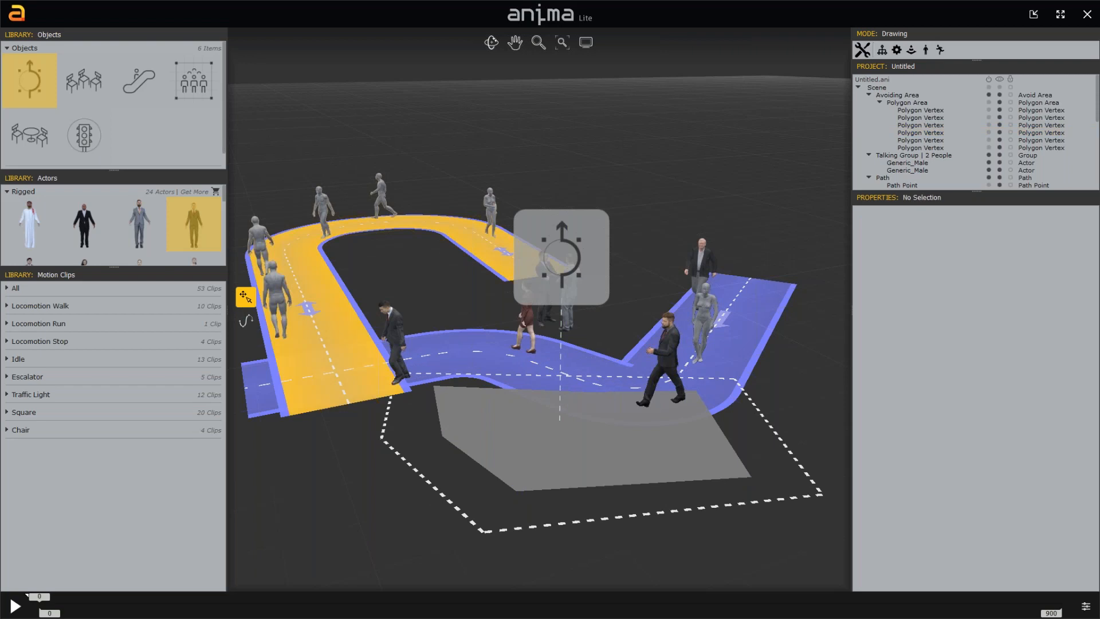
{"action": "key", "text": "space"}
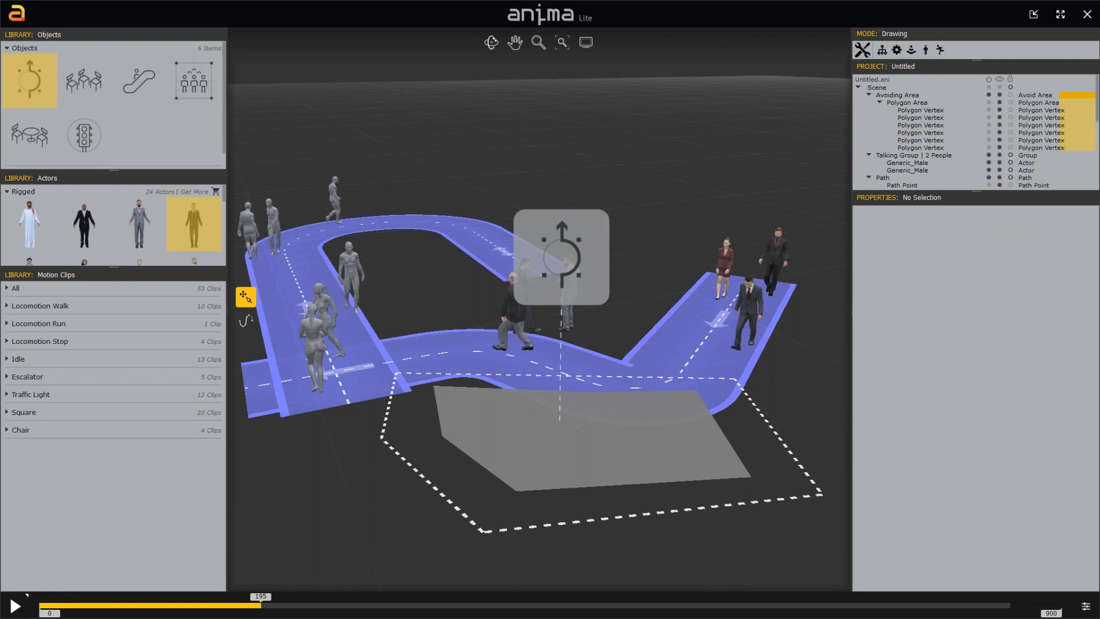
- Reduce the avoiding area's radius to about 1.21 and set its vertex count to 4
{"action": "left_click", "coordinate": [561, 257]}
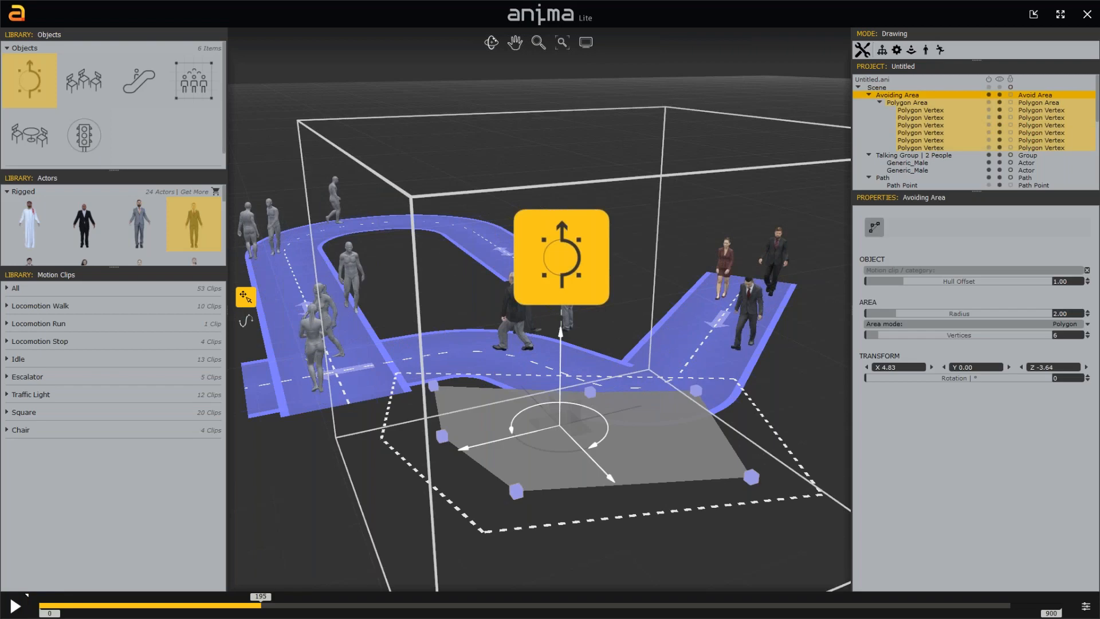
{"action": "left_click", "coordinate": [929, 311]}
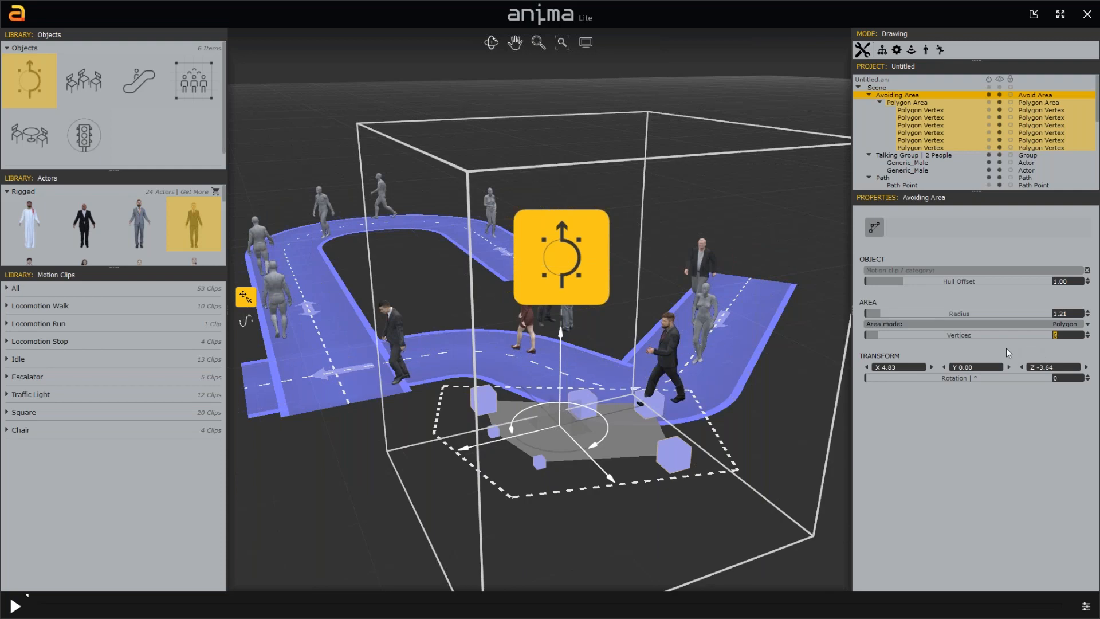
{"action": "type", "text": "4"}
{"action": "key", "text": "Tab"}
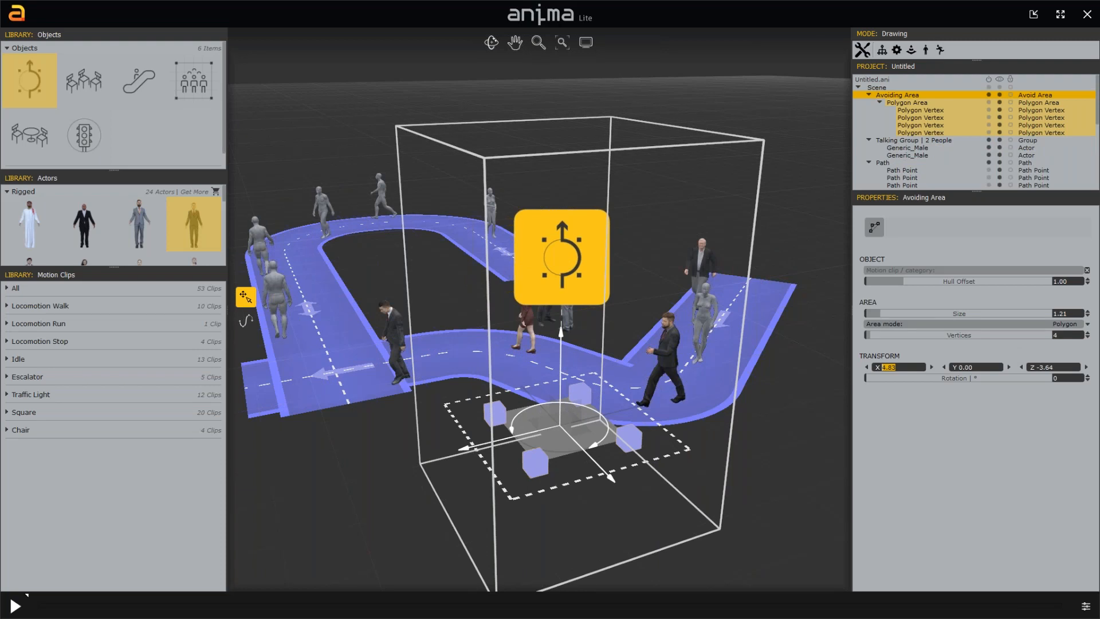
- Move the avoiding area to X 10 and back to about X 4.61, and raise its hull offset to about 1.59 before reducing it
{"action": "type", "text": "10"}
{"action": "key", "text": "Return"}
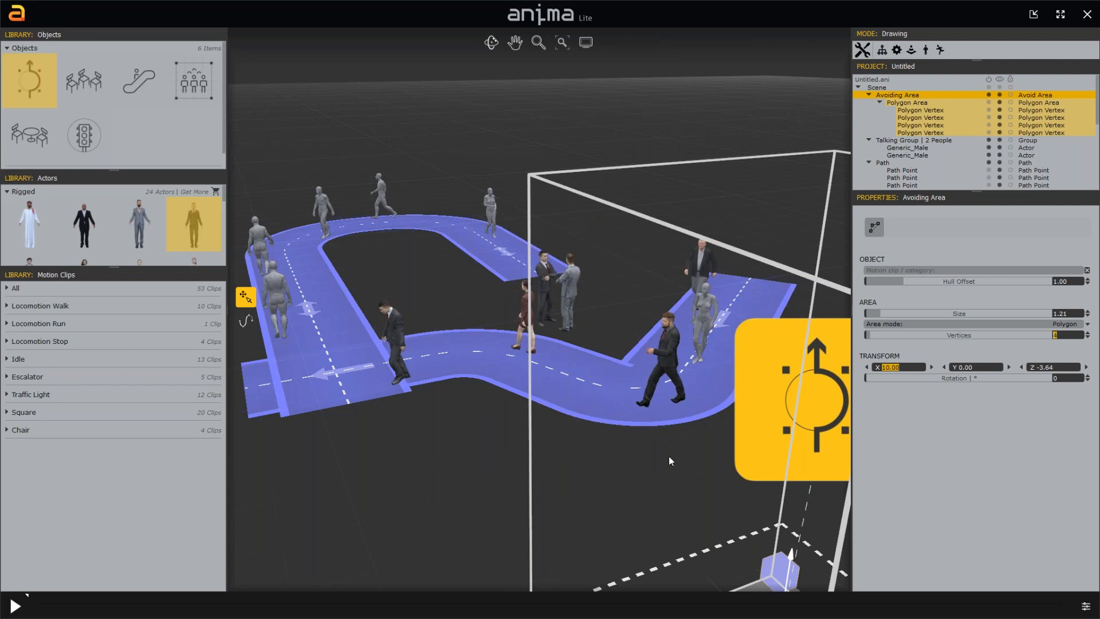
{"action": "middle_click_drag", "start_coordinate": [668, 455], "coordinate": [635, 365]}
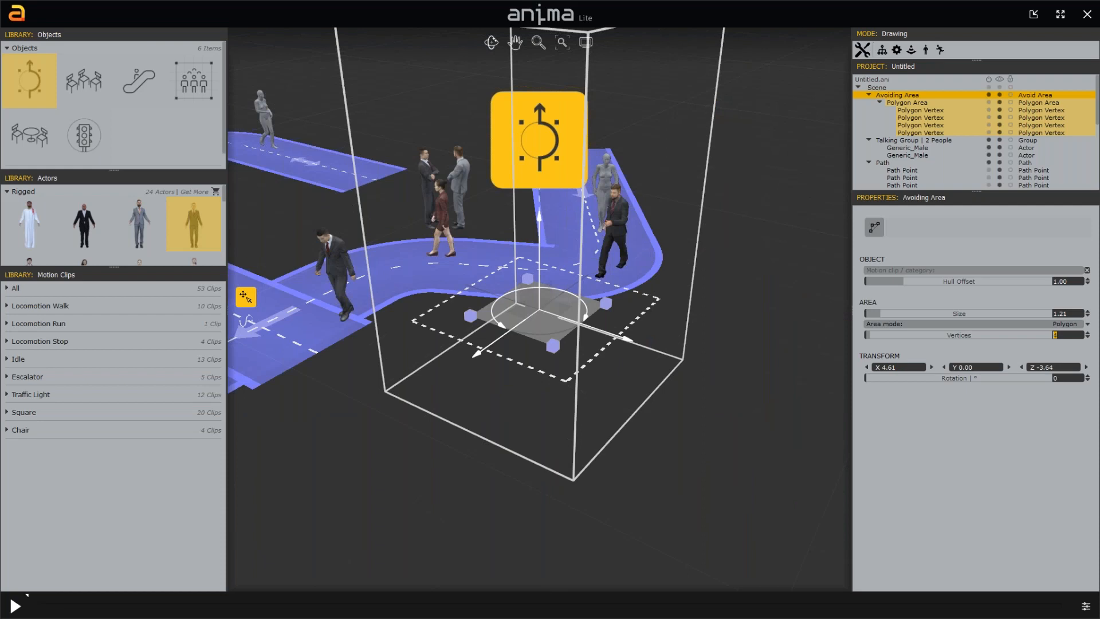
{"action": "middle_click_drag", "start_coordinate": [539, 310], "coordinate": [545, 417]}
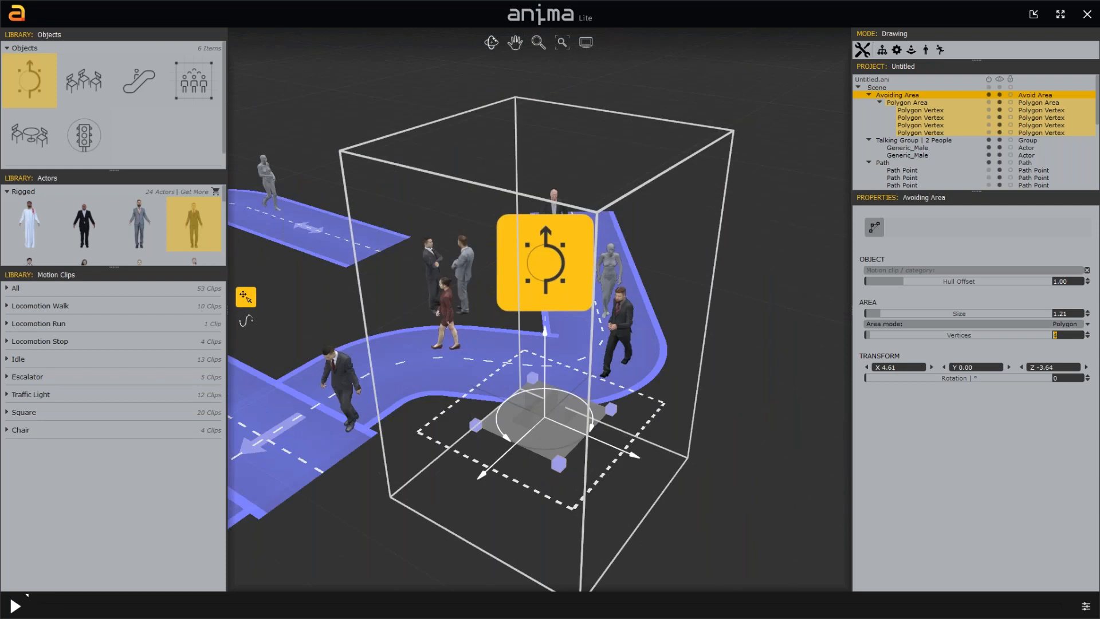
{"action": "left_click_drag", "start_coordinate": [904, 281], "coordinate": [926, 281]}
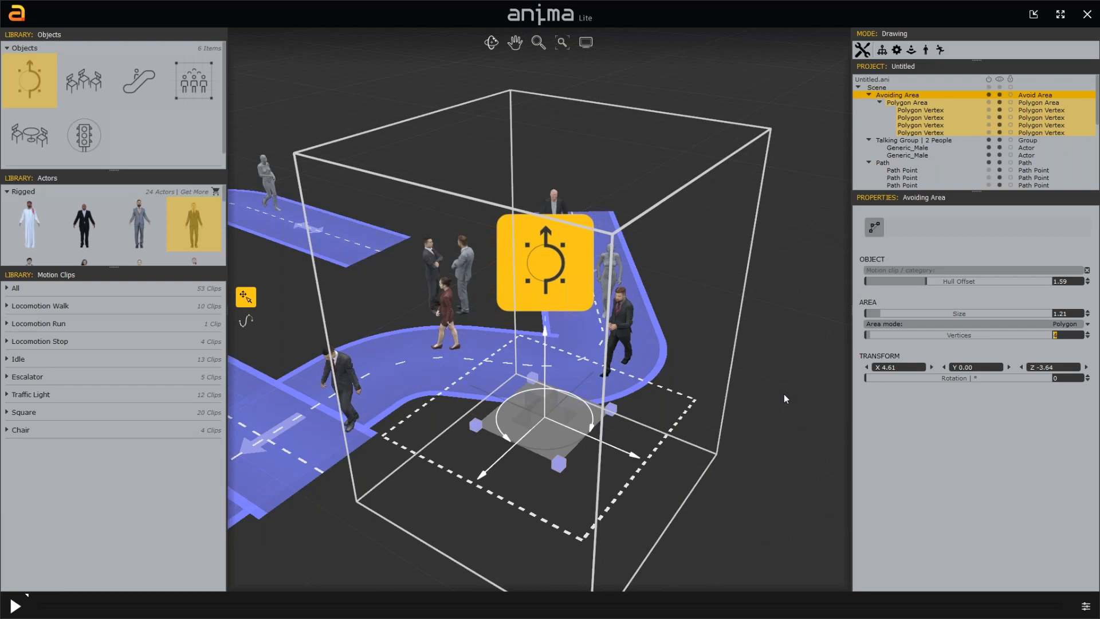
{"action": "left_click_drag", "start_coordinate": [926, 282], "coordinate": [899, 281]}
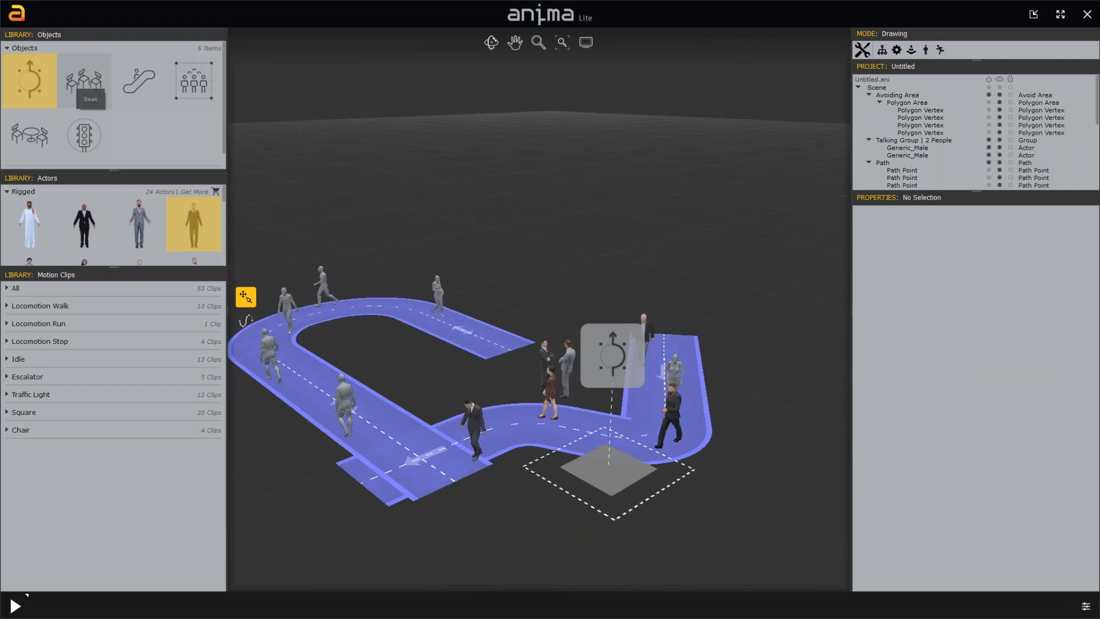
- Place a Square Area of size 5.00 at about X -5.41, Z -11.31 beyond the path ends, pull one corner inward and select the area
{"action": "left_click", "coordinate": [193, 81]}
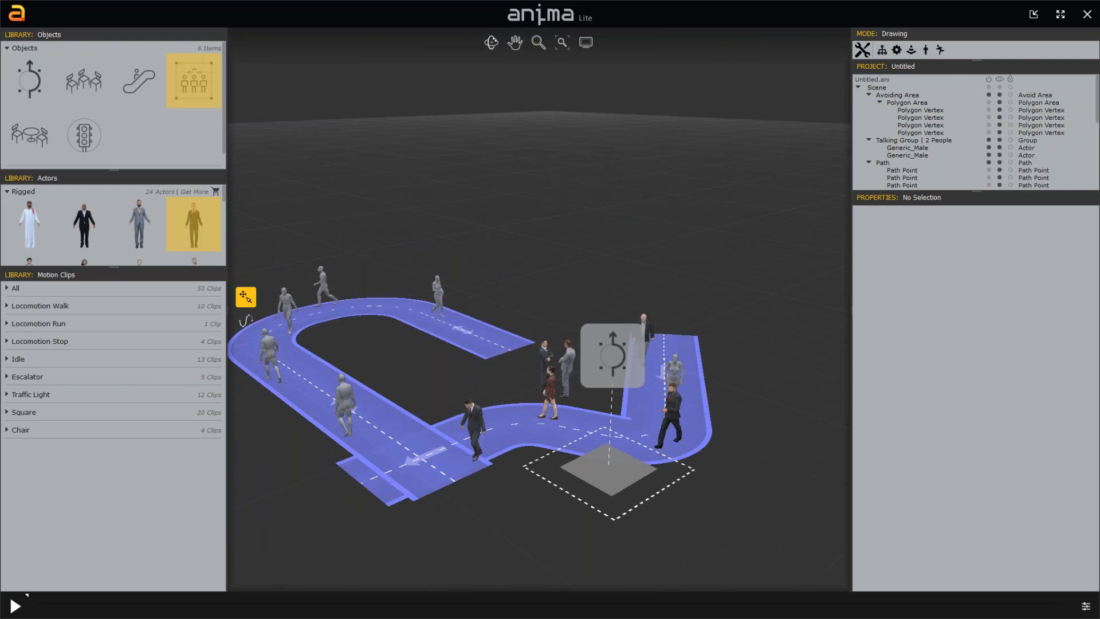
{"action": "double_click", "coordinate": [194, 81]}
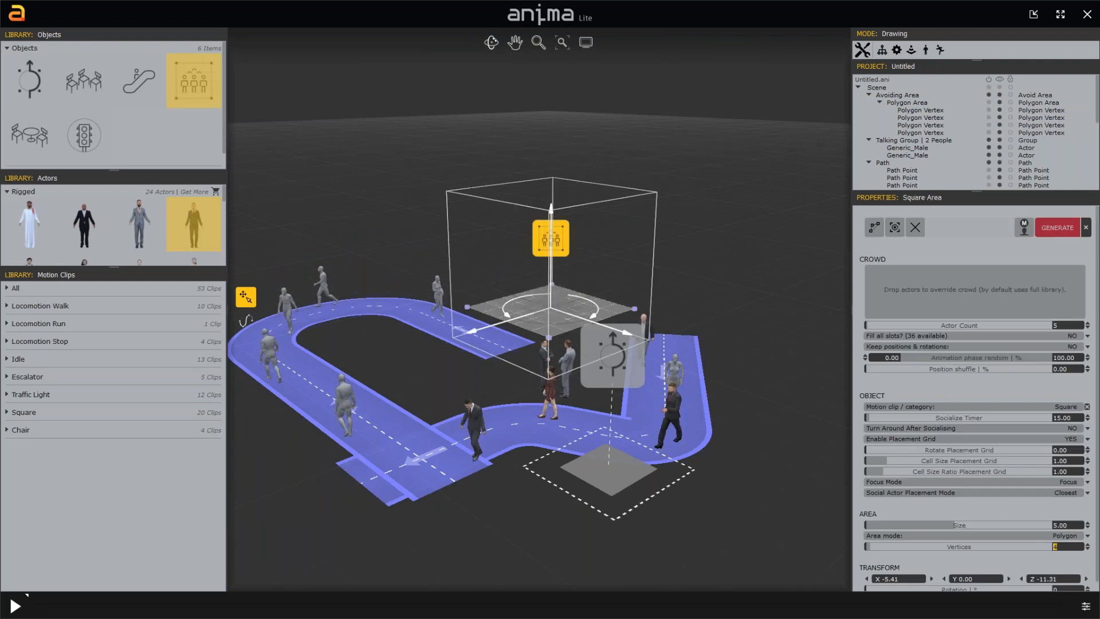
{"action": "middle_click_drag", "start_coordinate": [573, 321], "coordinate": [504, 378]}
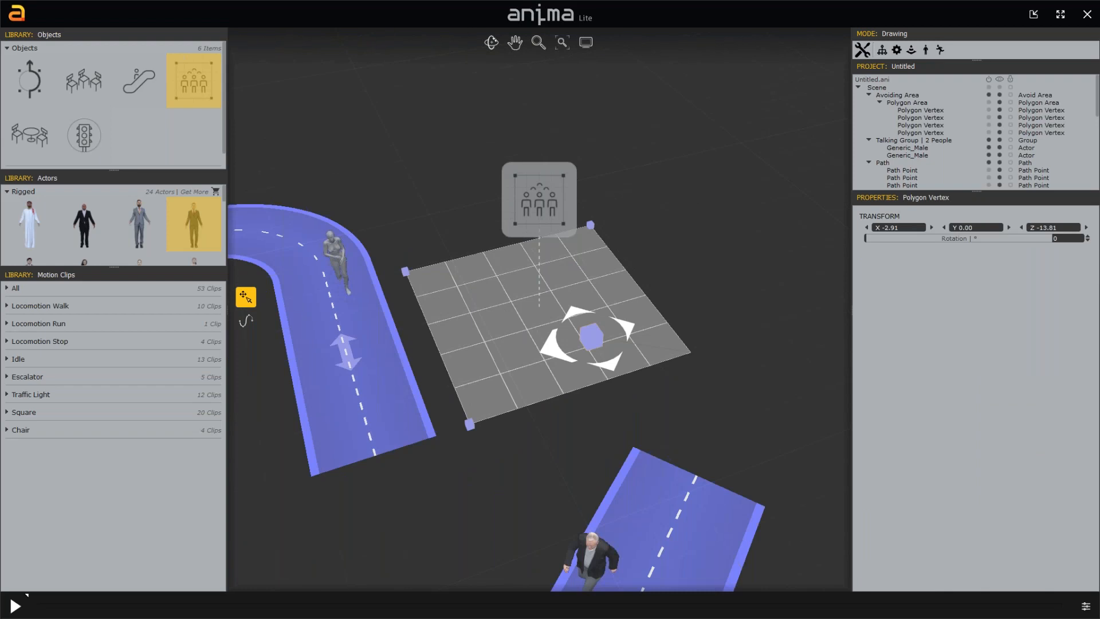
{"action": "left_click", "coordinate": [539, 199]}
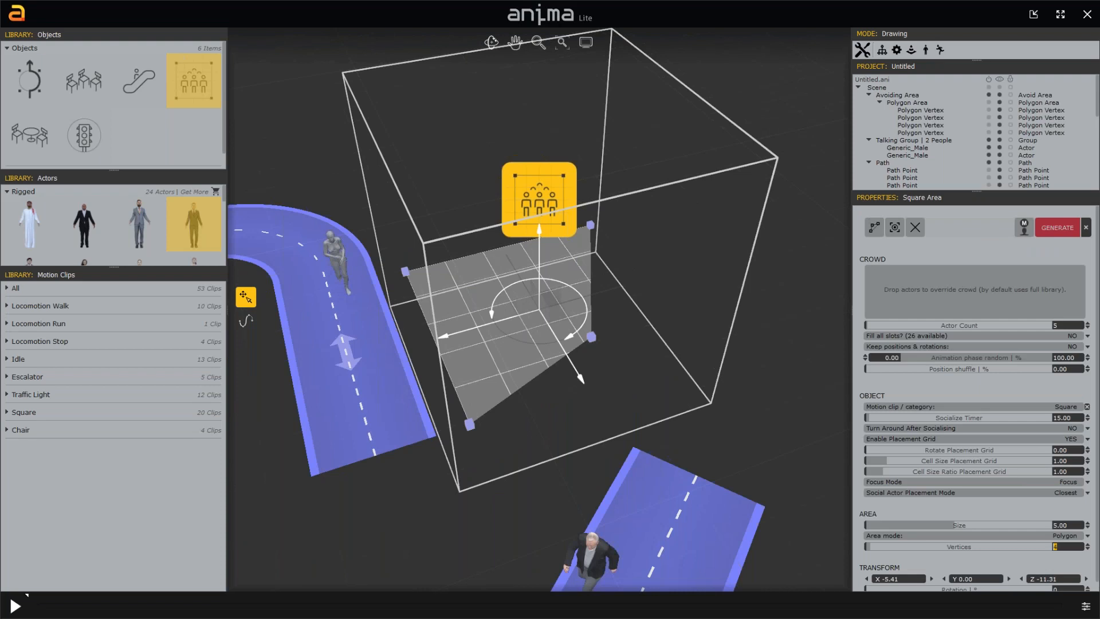
- Play the square area's crowd animation, select the second Square motion clip, and clear the selection in the scene
{"action": "left_click", "coordinate": [13, 606]}
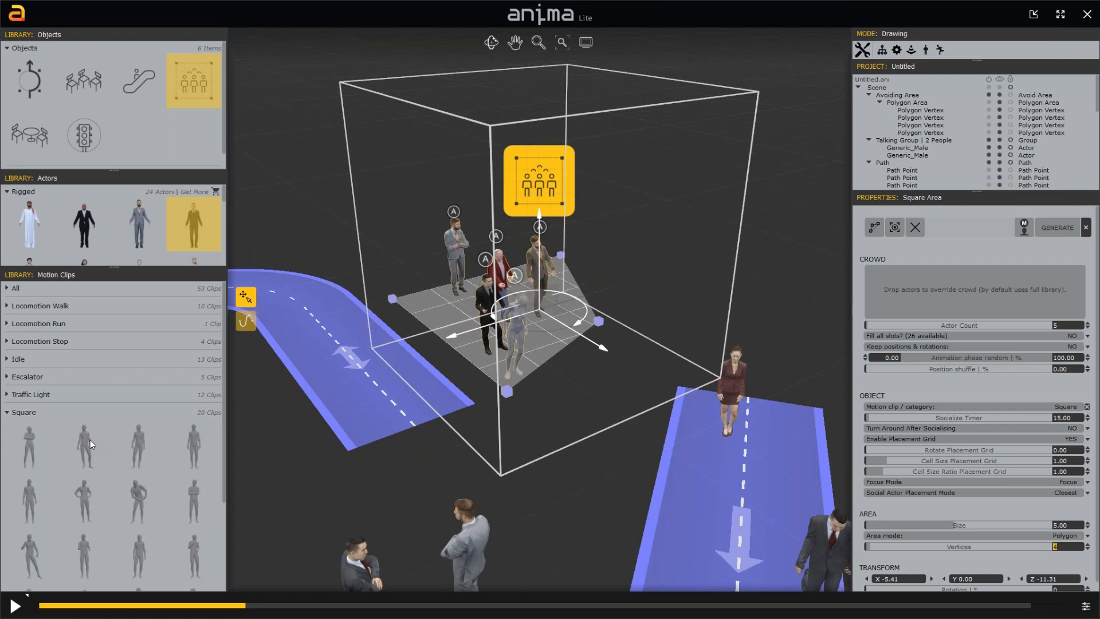
{"action": "left_click", "coordinate": [90, 440]}
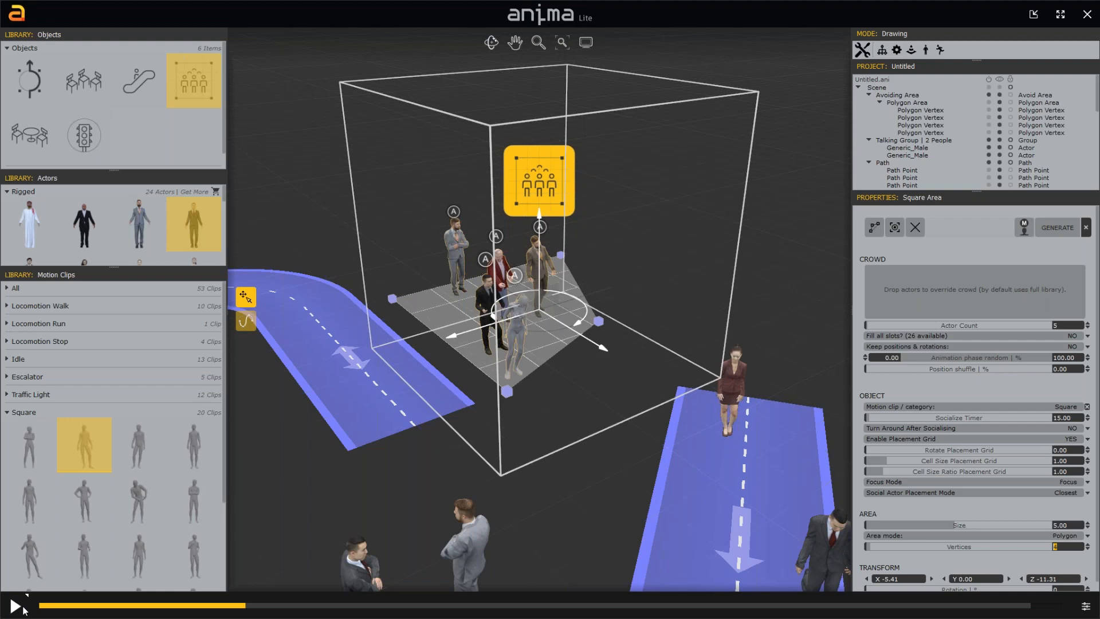
{"action": "left_click", "coordinate": [23, 609]}
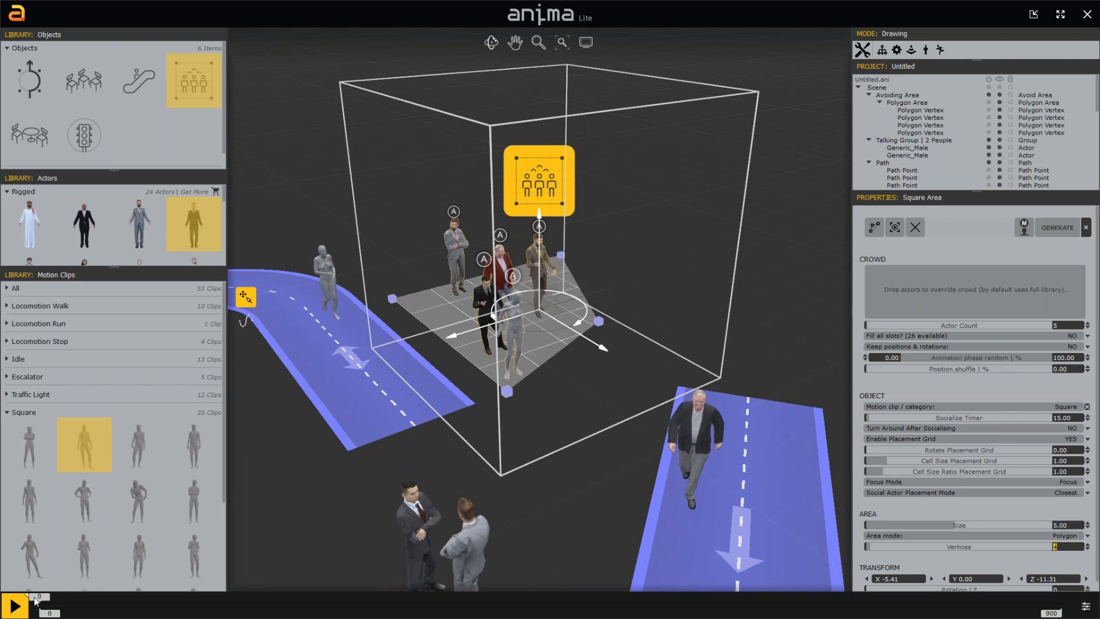
{"action": "left_click", "coordinate": [538, 372]}
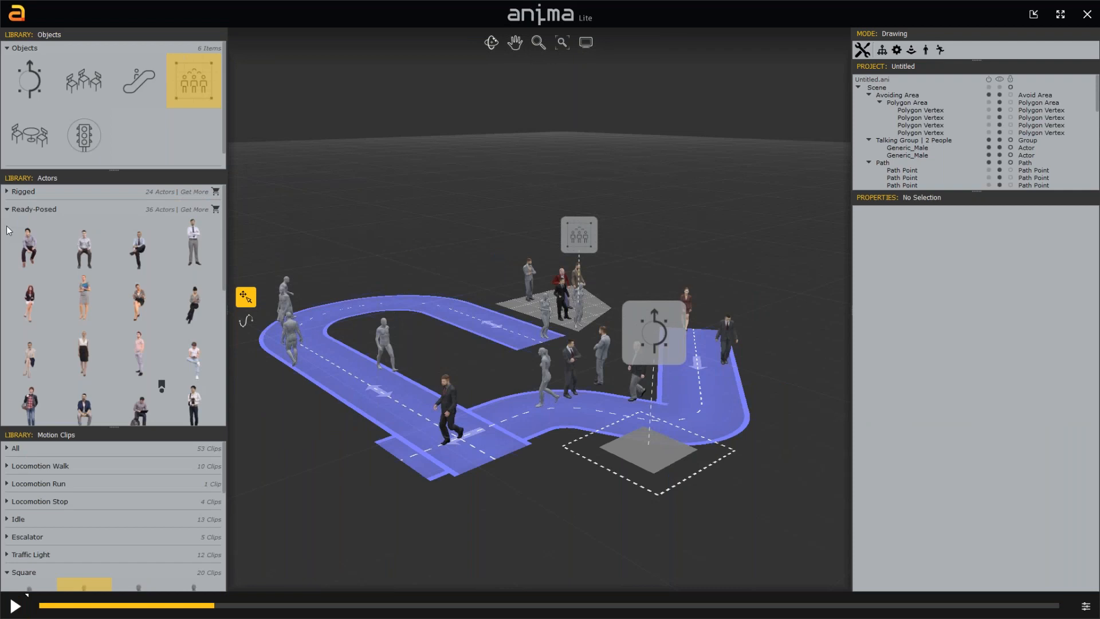
- Collapse the actor library categories, enlarge the Motion Clips library, and point out the avoiding area's vertices in the project tree
{"action": "left_click", "coordinate": [34, 209]}
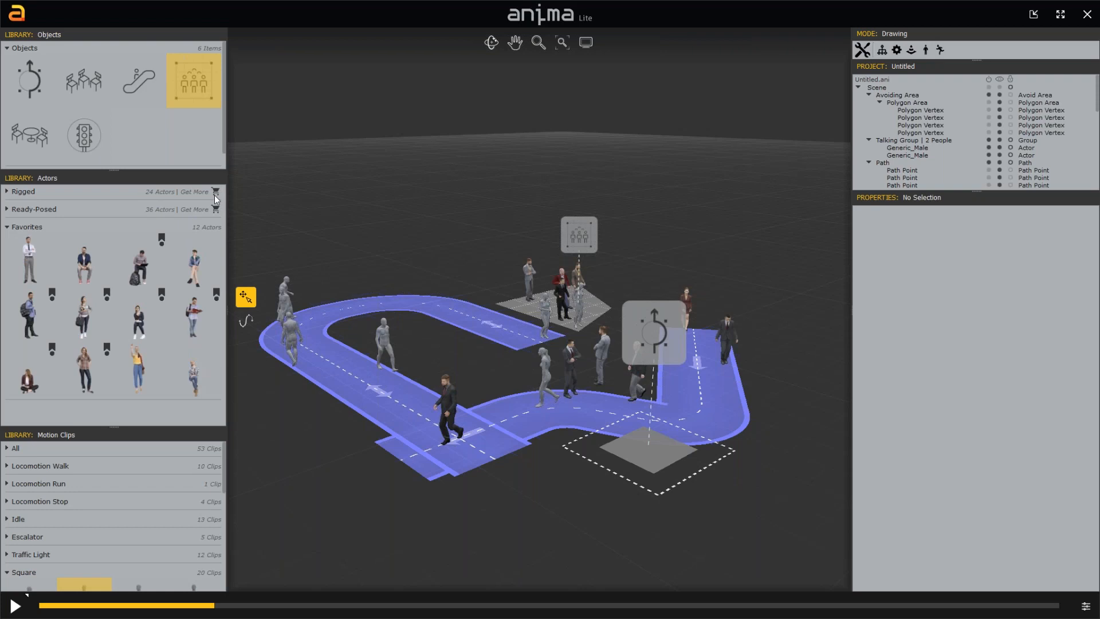
{"action": "left_click", "coordinate": [215, 194]}
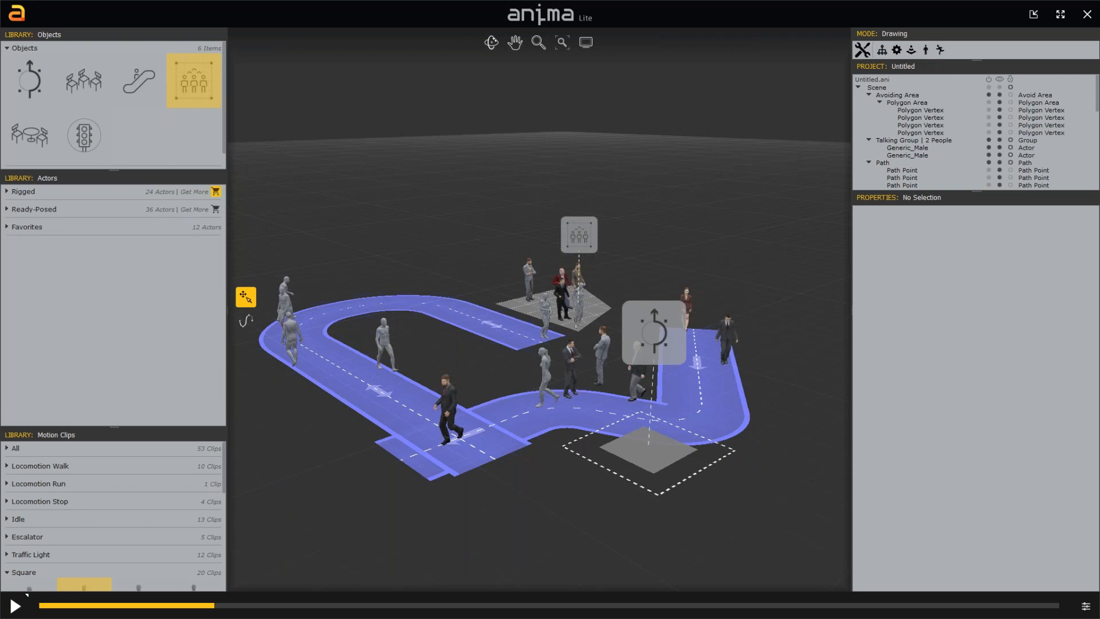
{"action": "left_click_drag", "start_coordinate": [114, 427], "coordinate": [114, 408]}
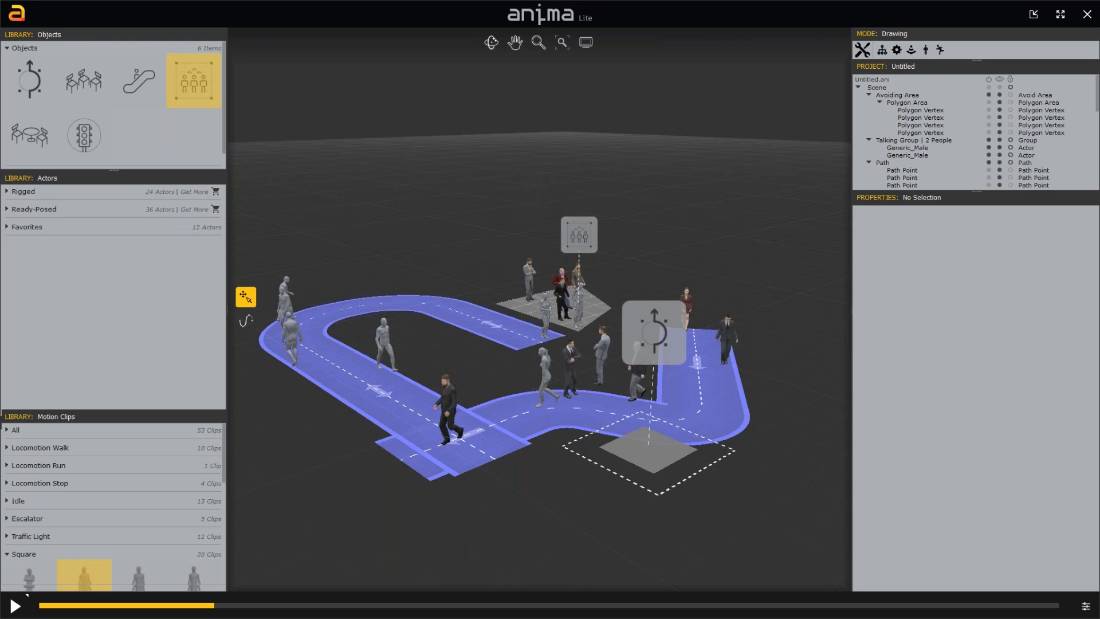
{"action": "left_click_drag", "start_coordinate": [114, 410], "coordinate": [114, 250]}
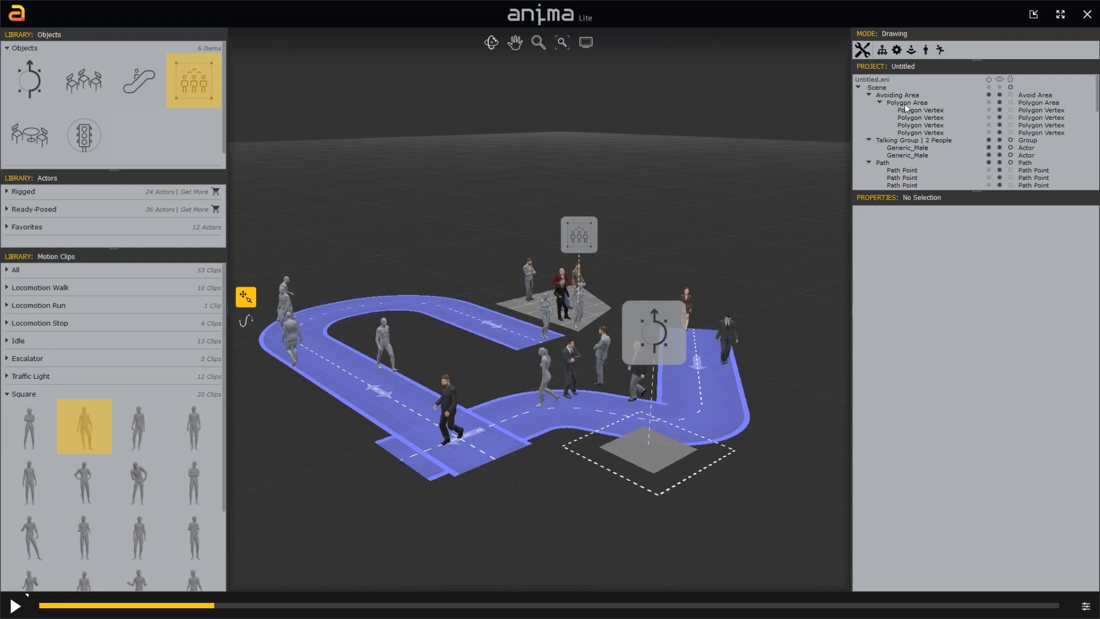
{"action": "left_click", "coordinate": [922, 122]}
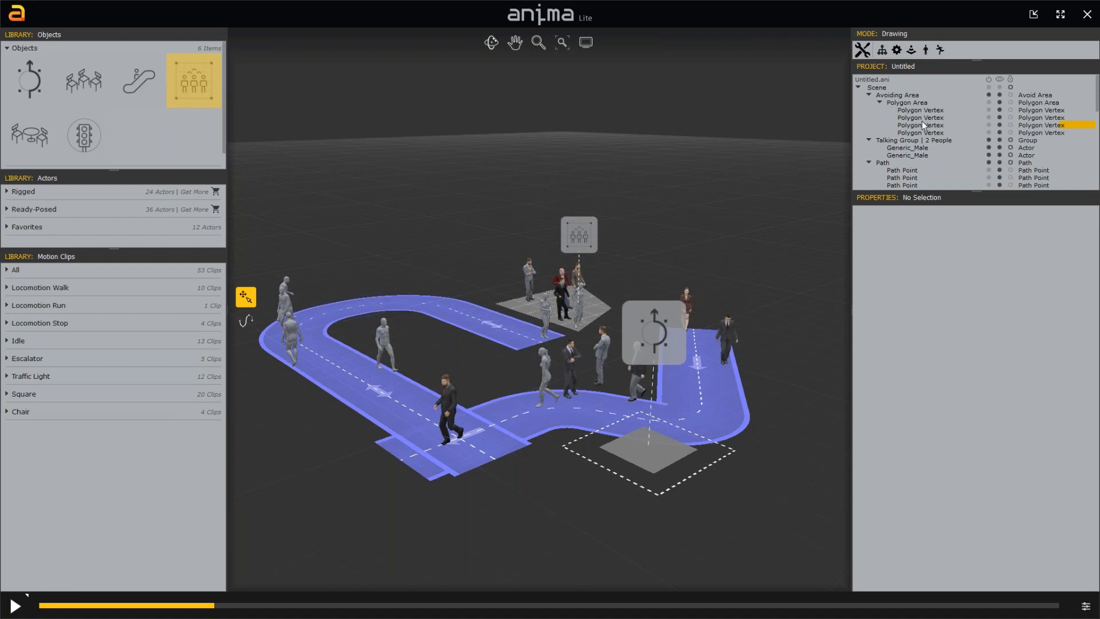
- Browse the scenes of the Demos project, preview Leader.ani, and open Building.ani
{"action": "left_click", "coordinate": [652, 217]}
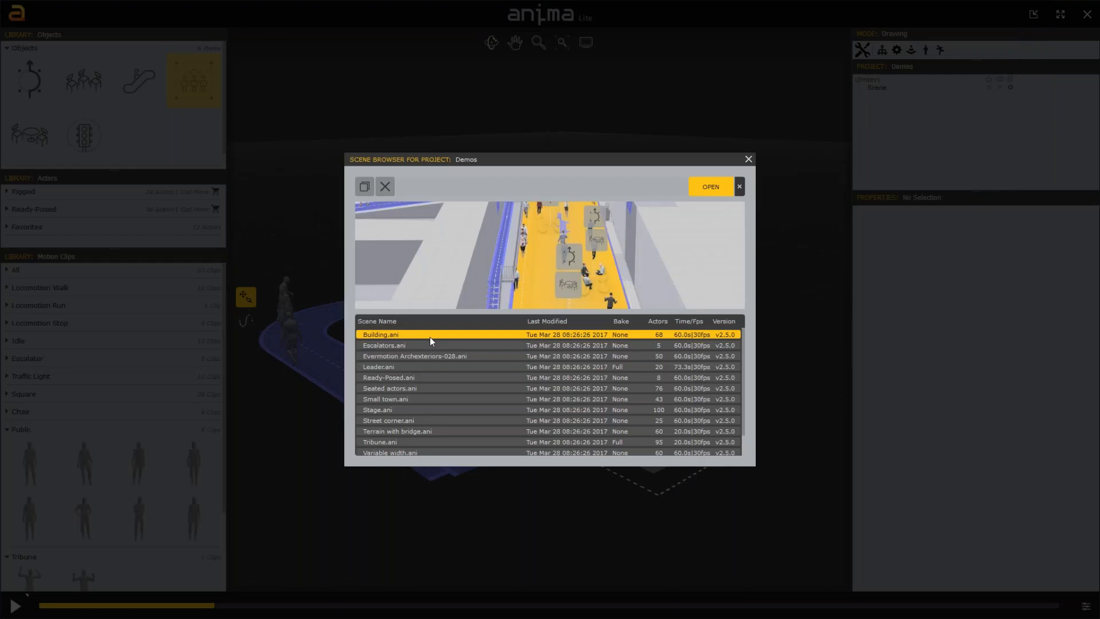
{"action": "left_click", "coordinate": [450, 364]}
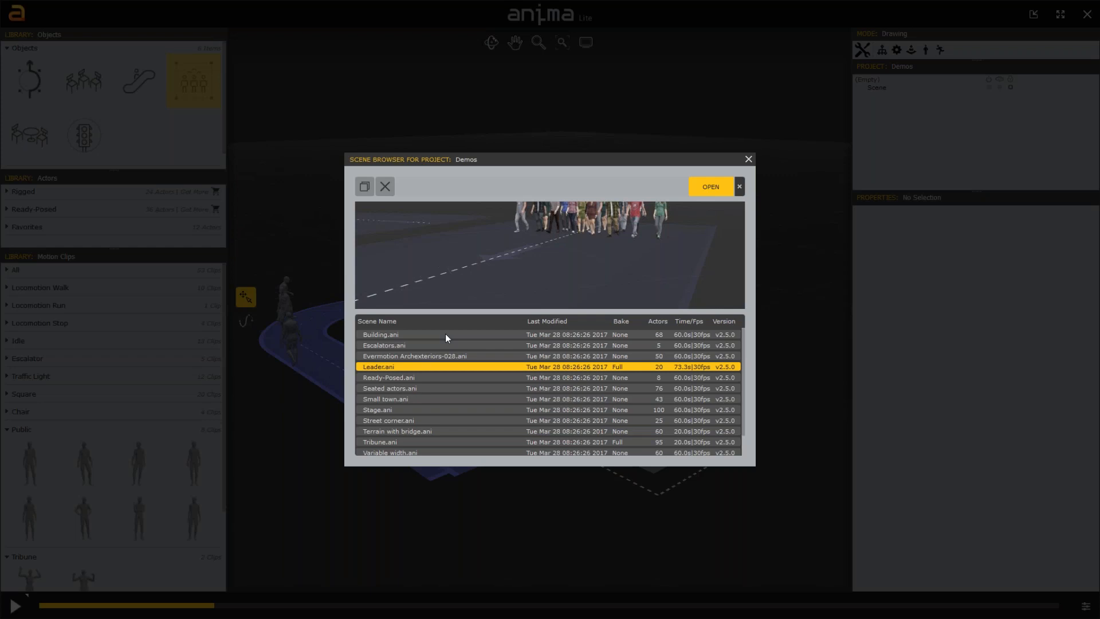
{"action": "left_click", "coordinate": [461, 399]}
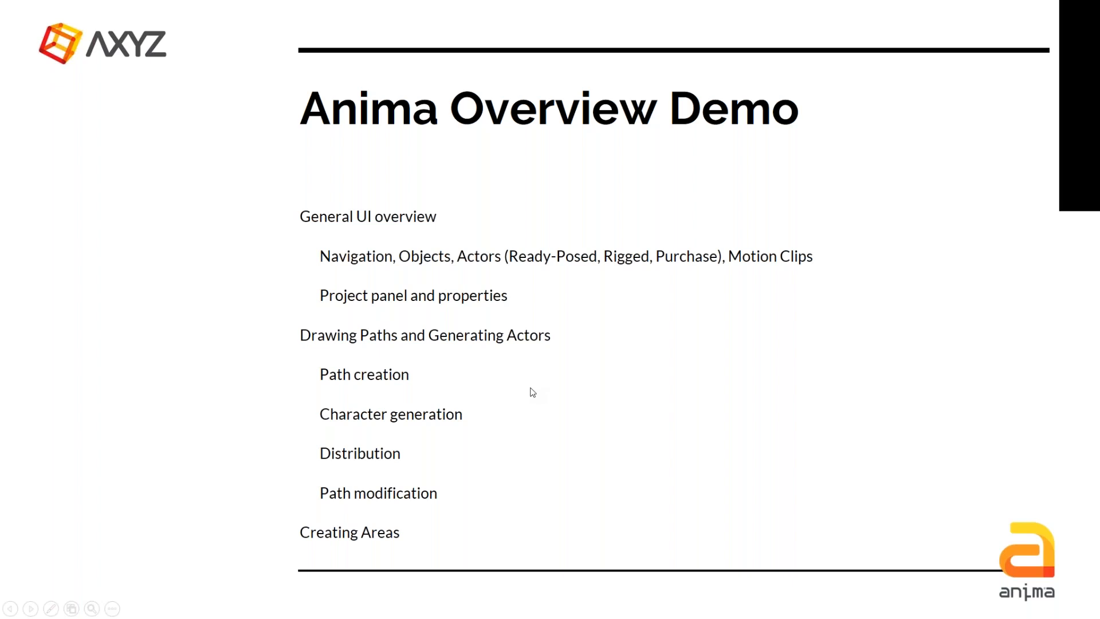
{"action": "left_click", "coordinate": [532, 392]}
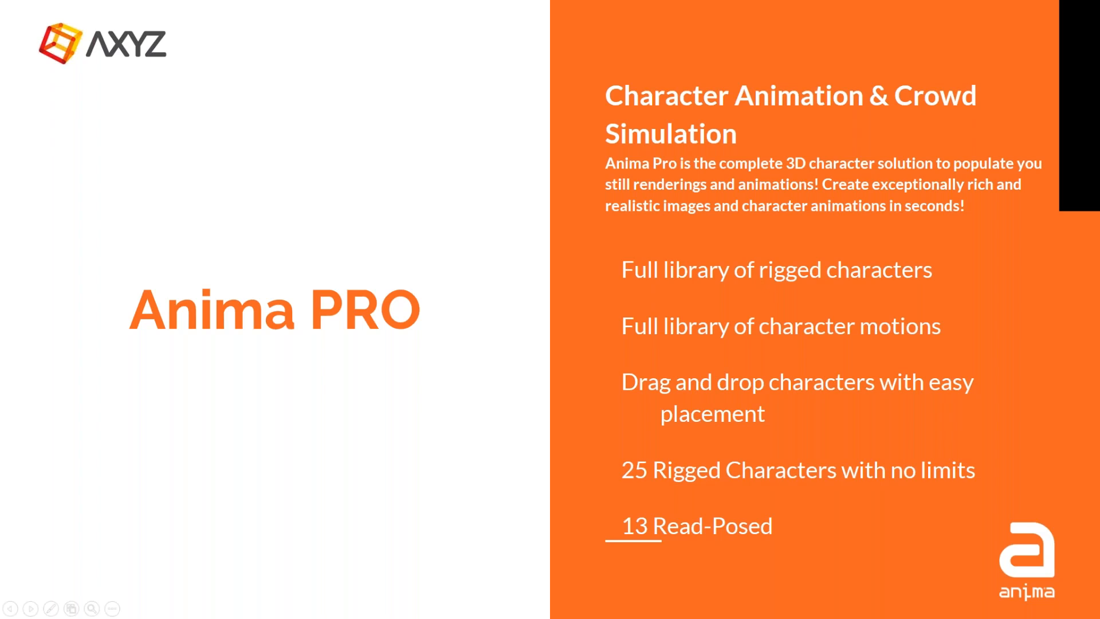
{"action": "key", "text": "Right"}
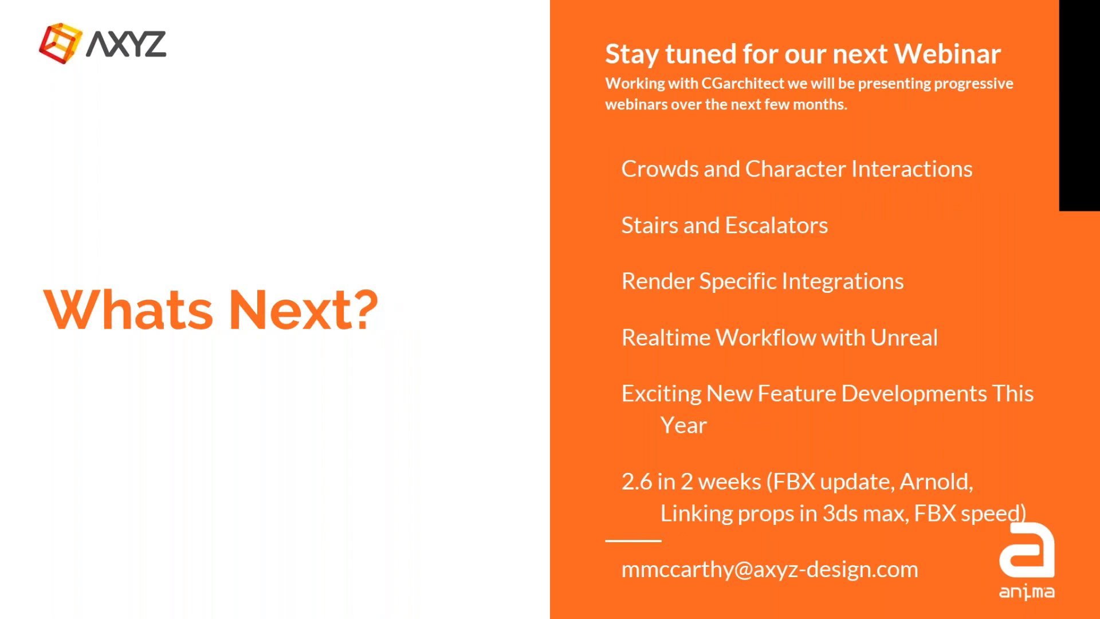
- Switch to anima, play and stop the crowd animation of the Building.ani scene, and return to the presentation
{"action": "key", "text": "alt+Tab"}
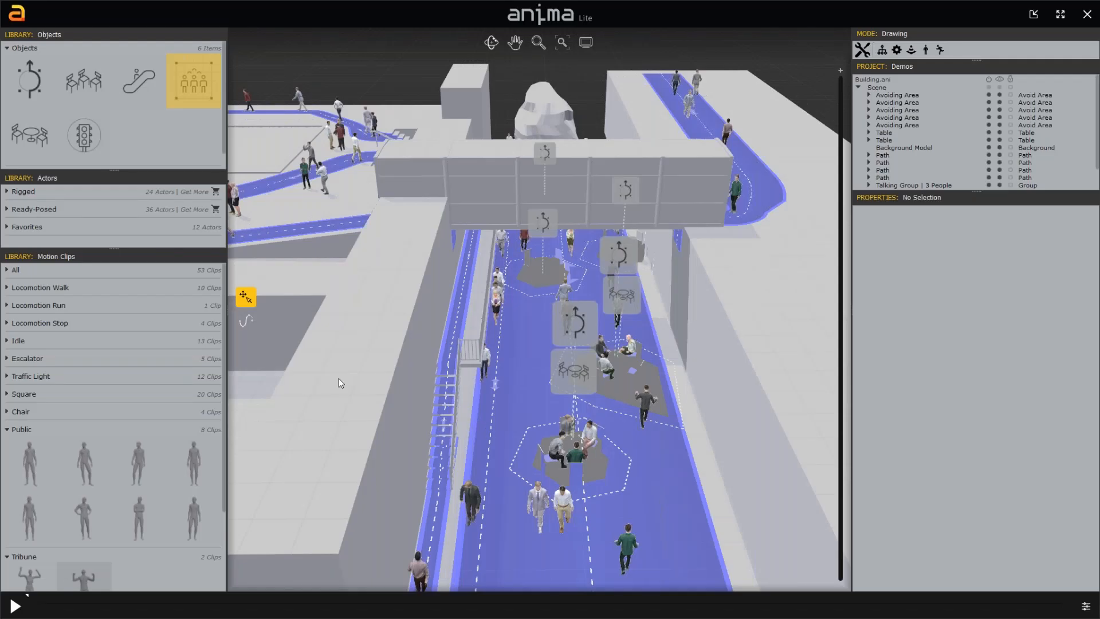
{"action": "key", "text": "space"}
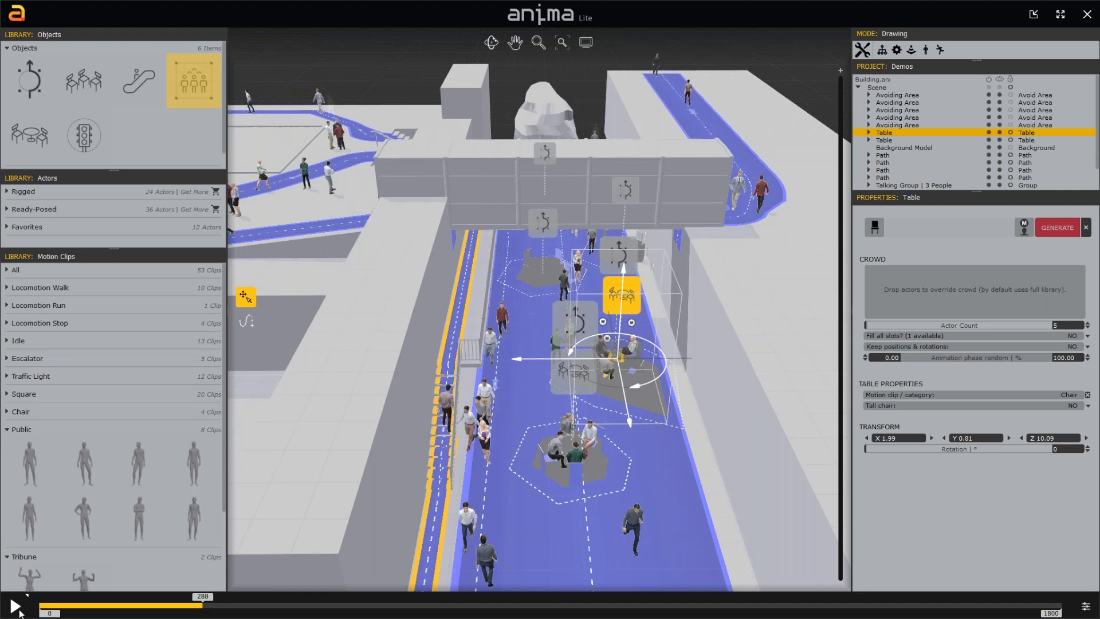
{"action": "left_click", "coordinate": [15, 606]}
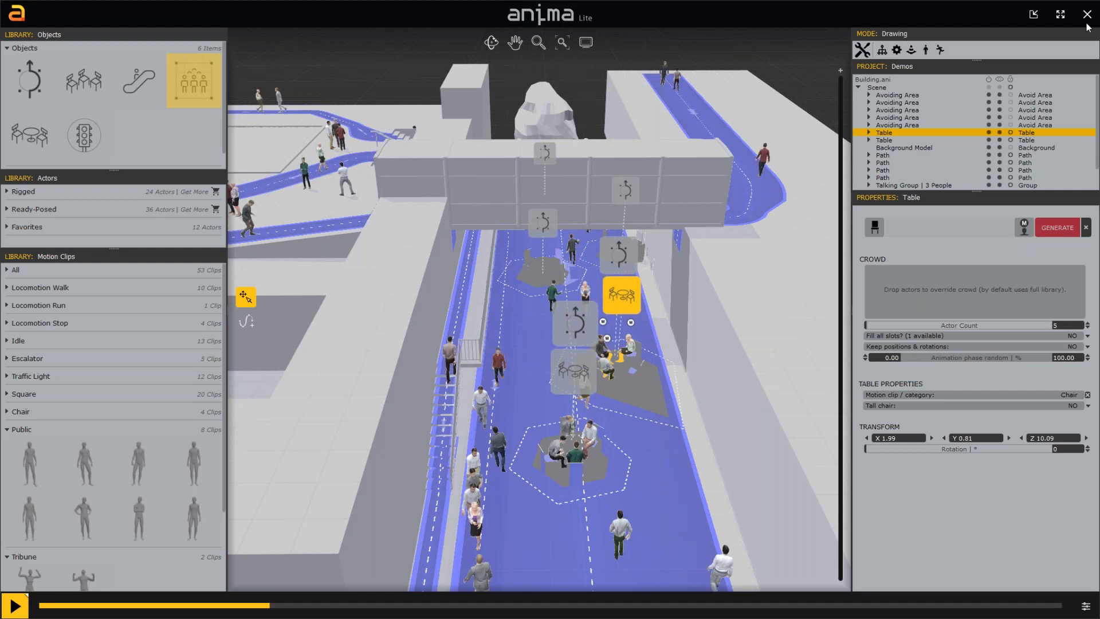
{"action": "key", "text": "space"}
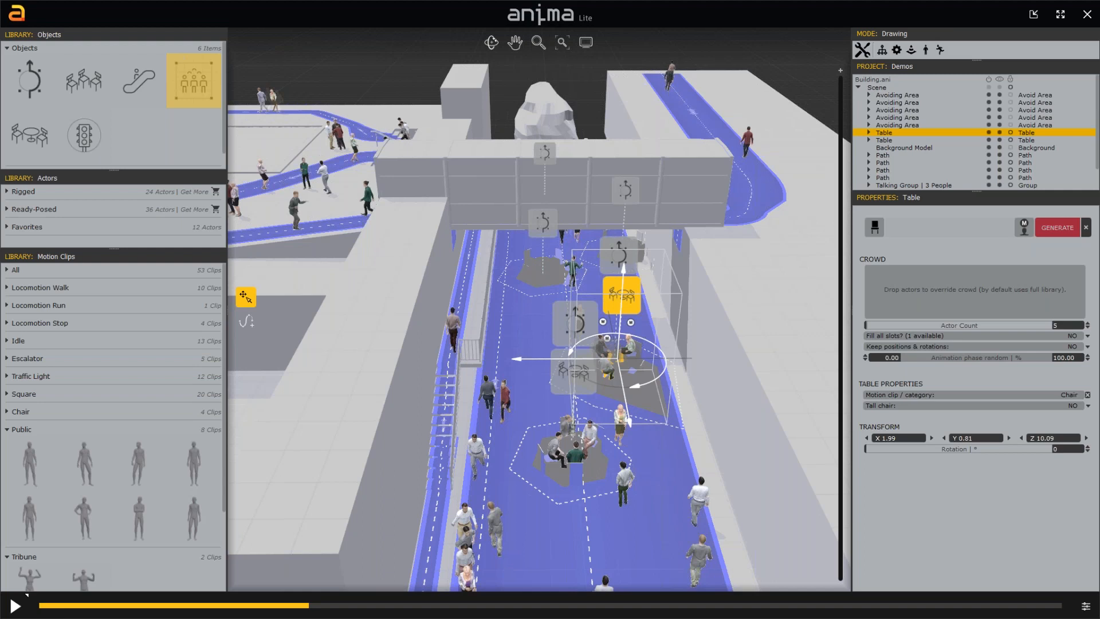
{"action": "key", "text": "alt+Tab"}
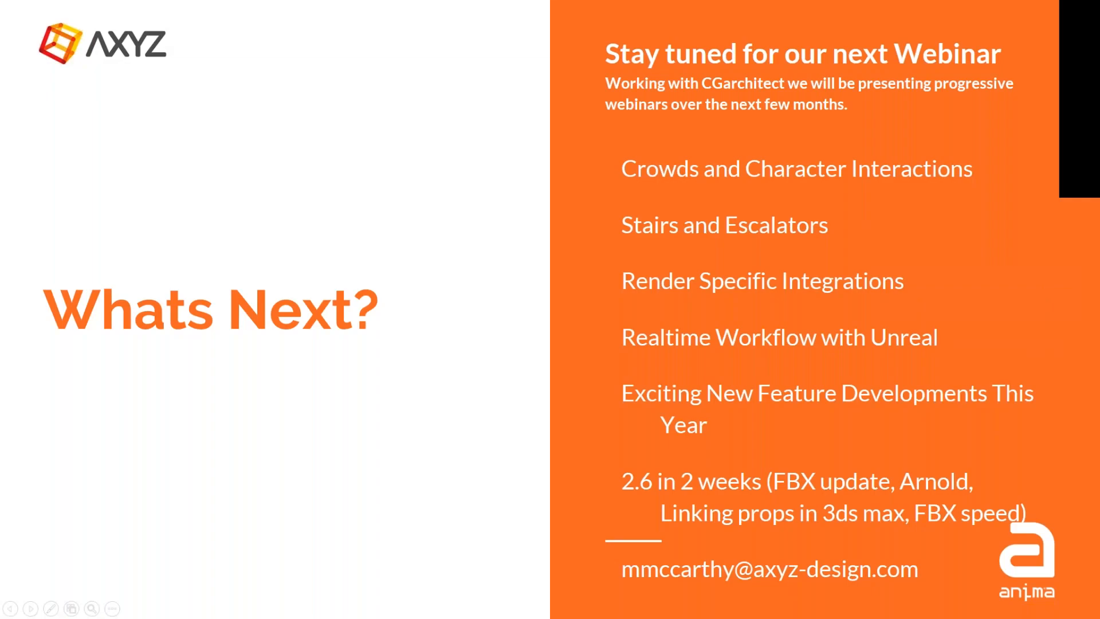